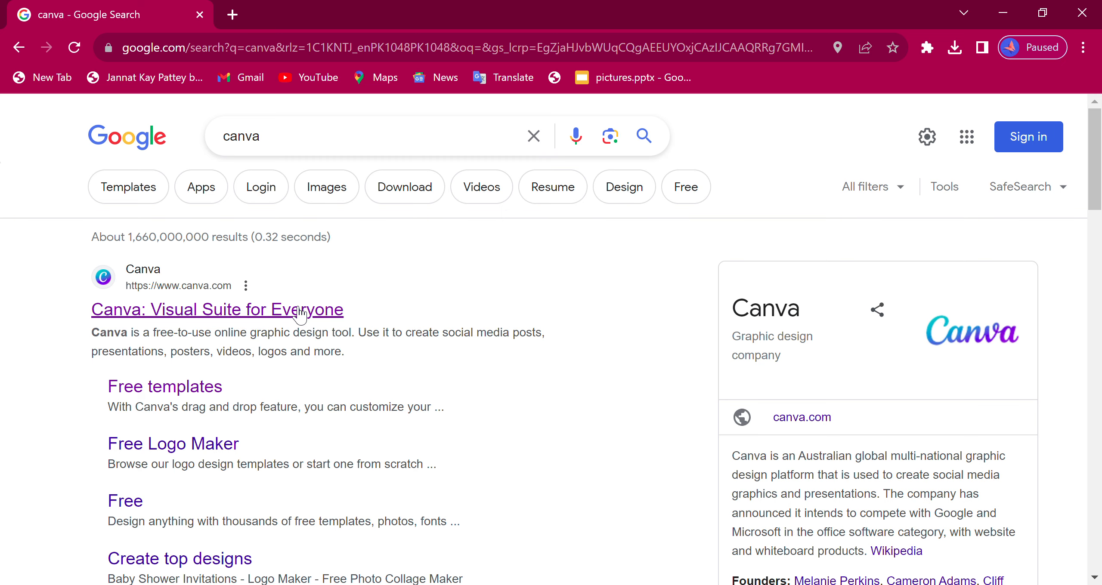
Open Canva from the search results and search its templates for "youtube thumbnail"
click(300, 315)
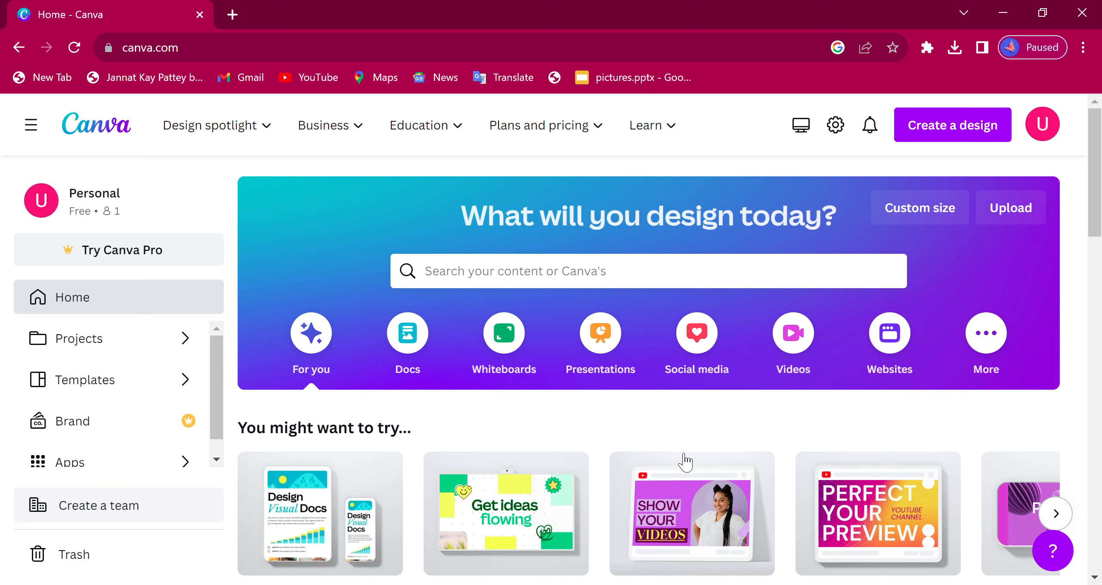
click(458, 274)
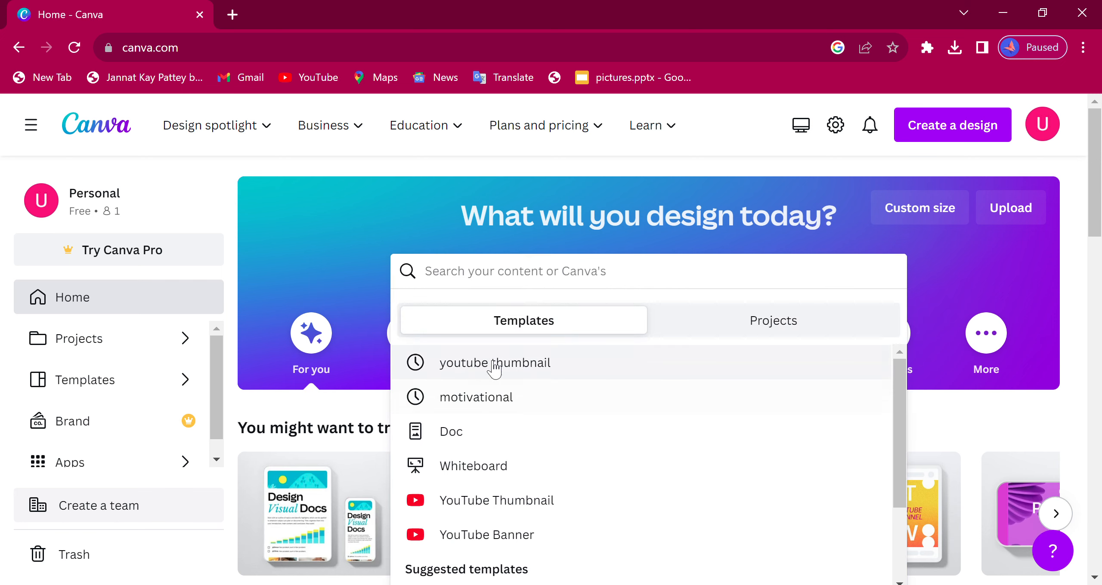
click(530, 372)
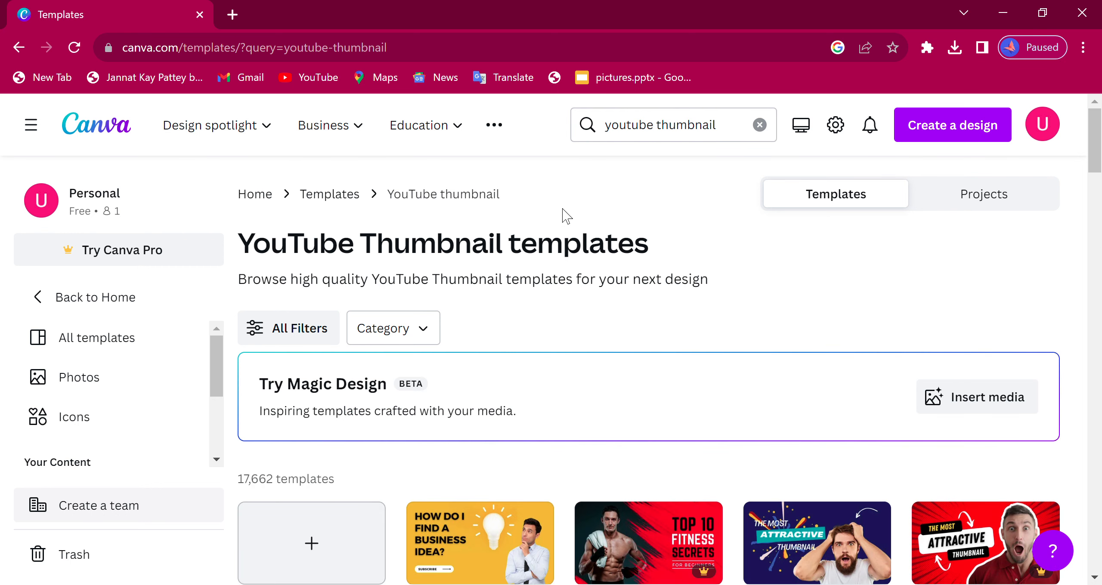
Browse the YouTube thumbnail templates and open the details of the "Red Colorful Tips Youtube Thumbnail" template
scroll(566, 215, down, 5)
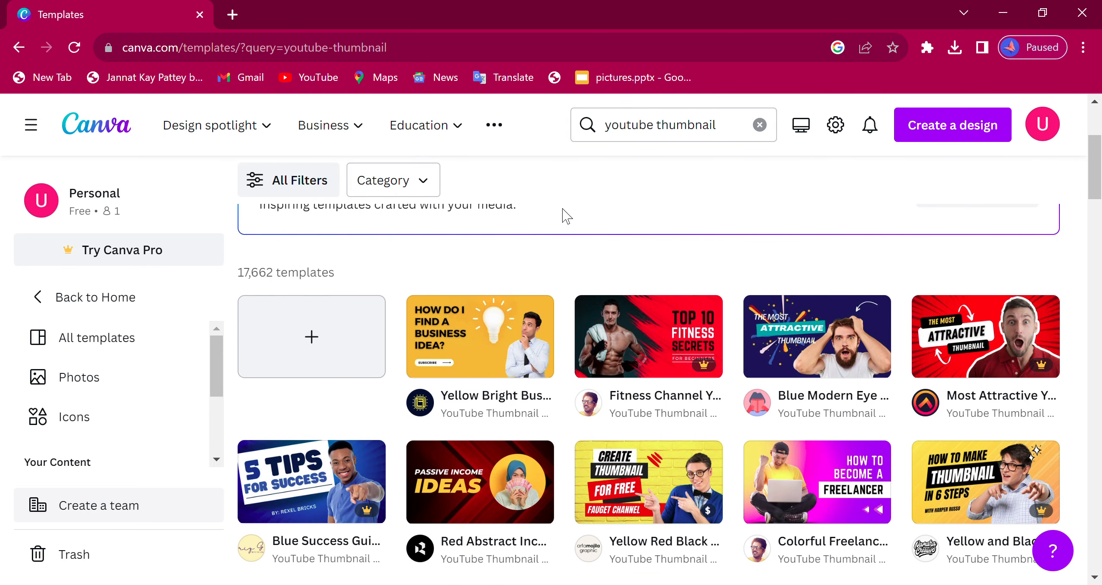
scroll(567, 216, down, 2)
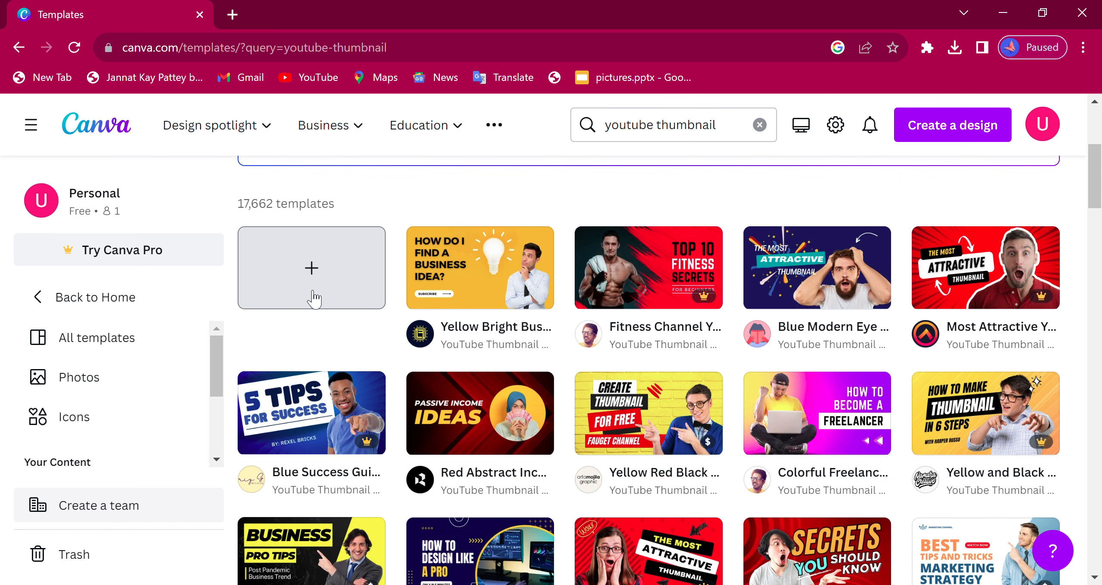
scroll(312, 298, down, 5)
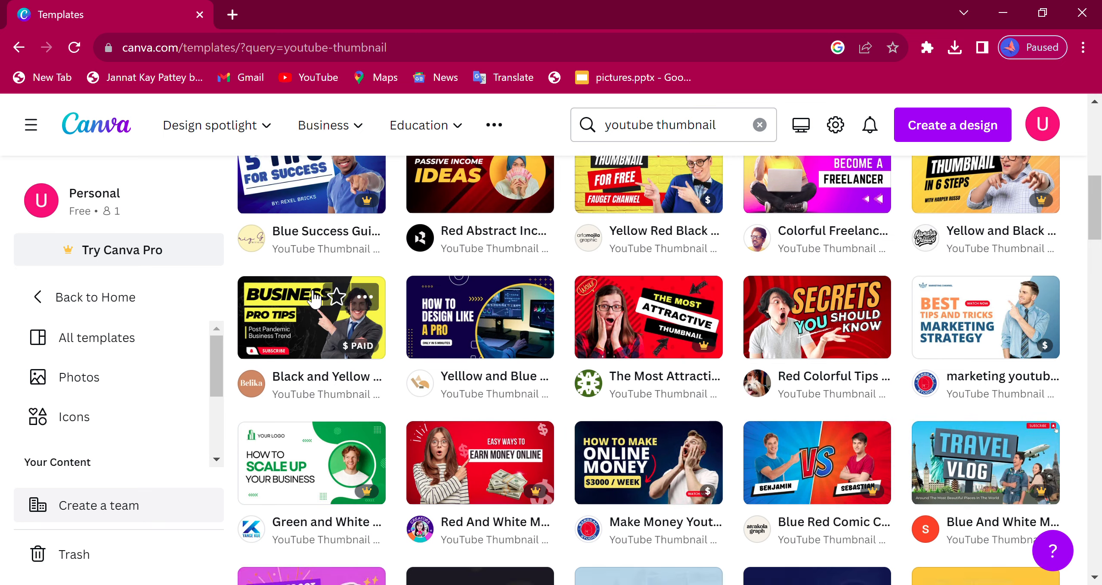
scroll(314, 298, down, 8)
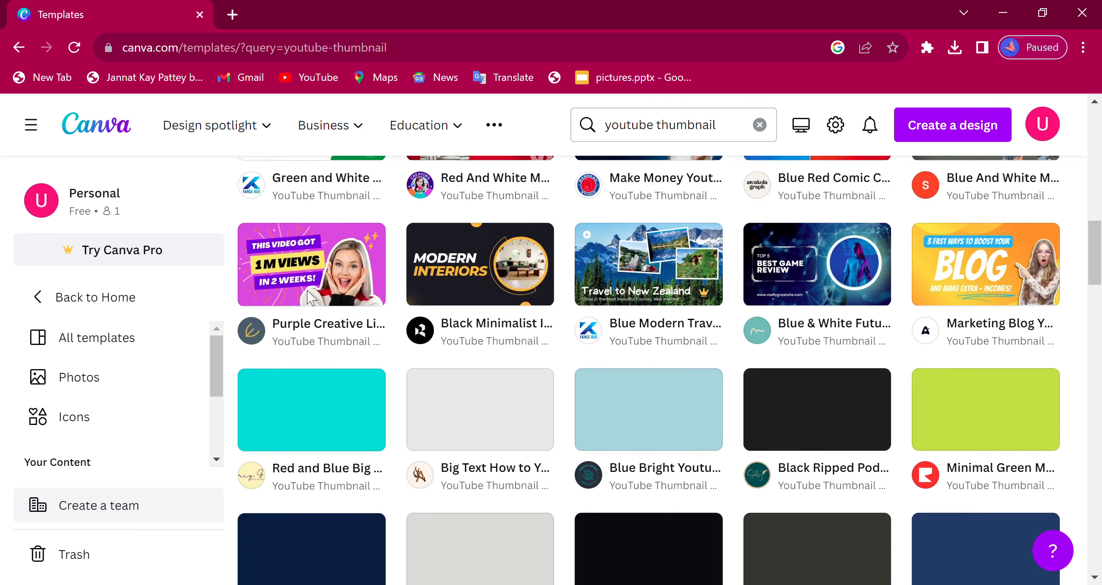
scroll(314, 298, up, 7)
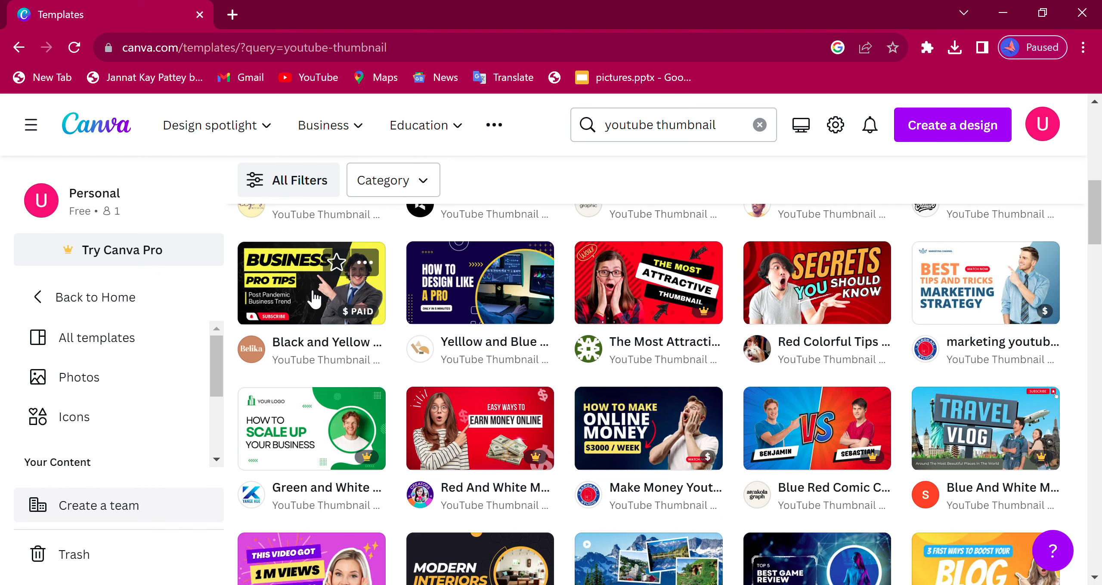
mouse_move(351, 455)
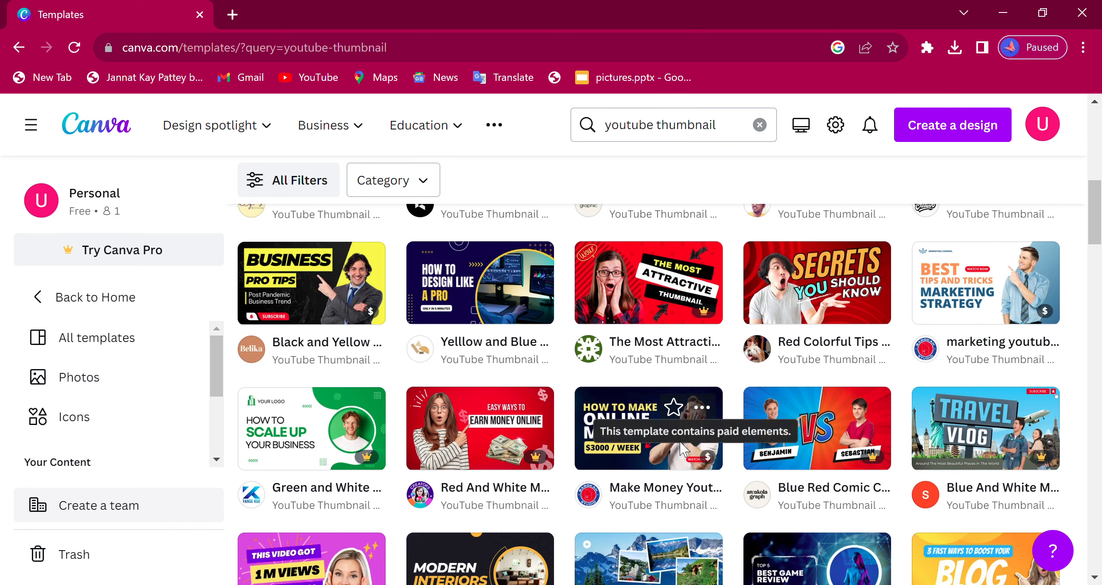
mouse_move(702, 464)
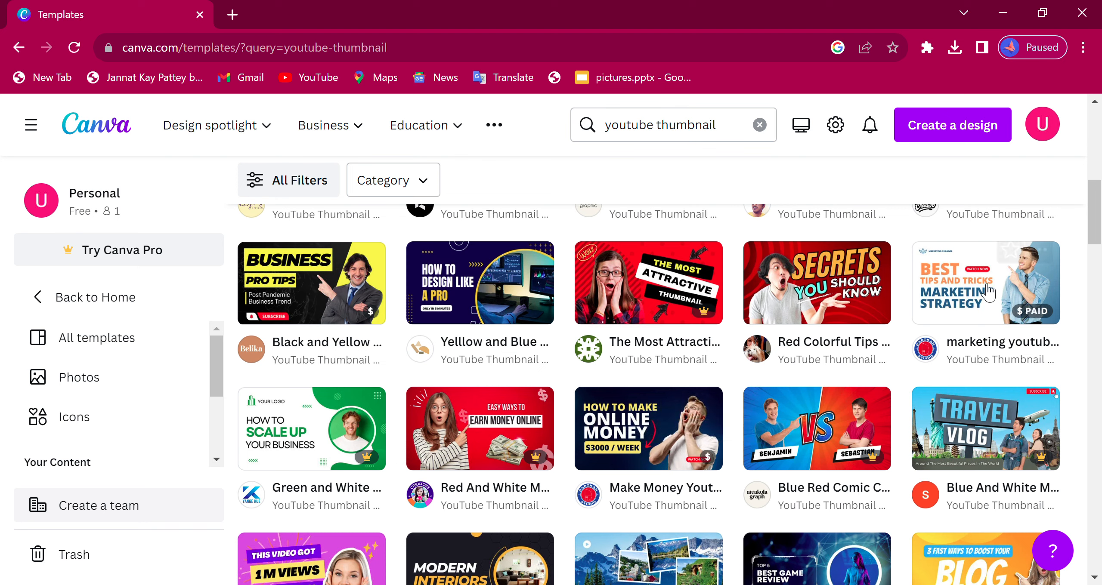
click(802, 270)
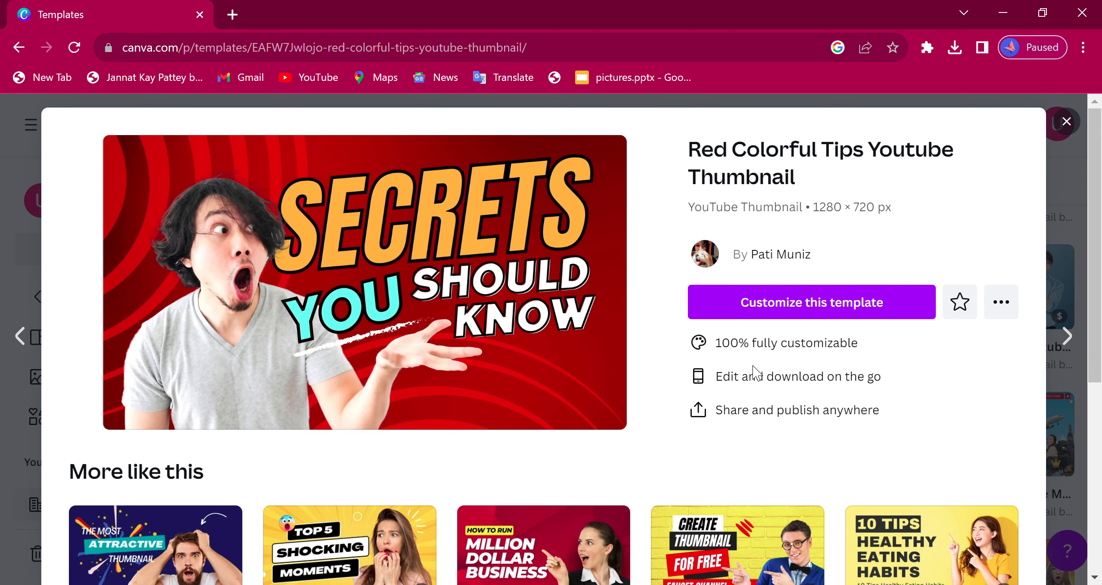
Look through the similar templates, then open the "Red Colorful Tips Youtube Thumbnail" template in the editor for customizing
scroll(455, 402, down, 1)
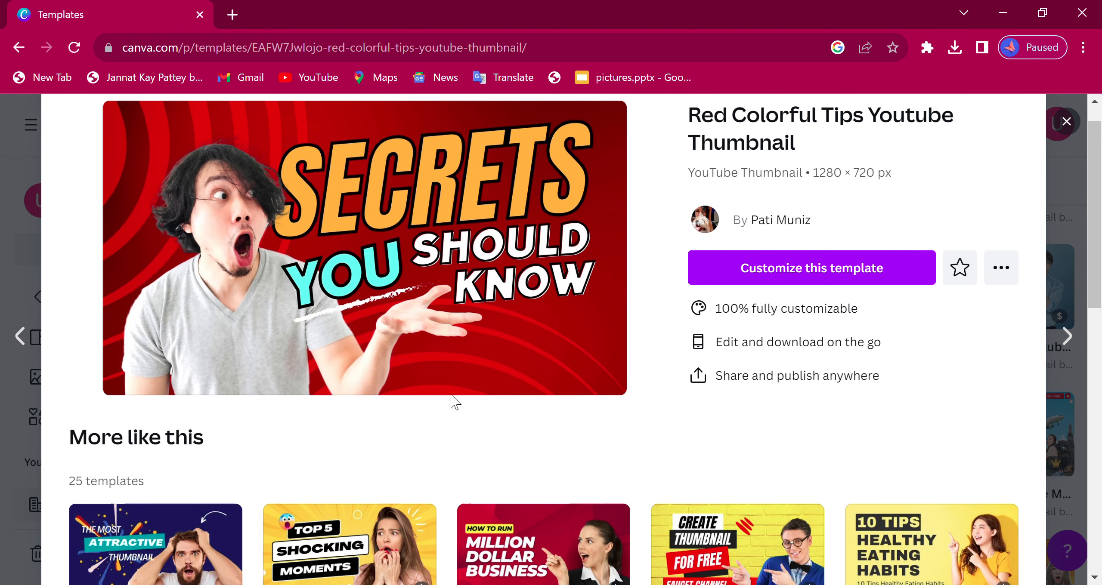
scroll(451, 396, down, 8)
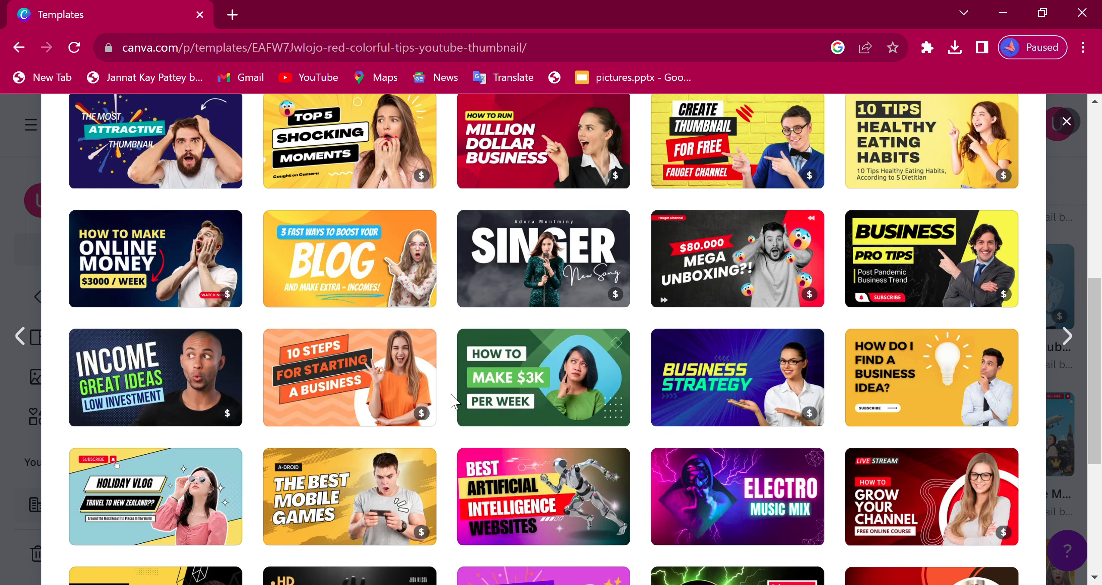
scroll(452, 400, down, 6)
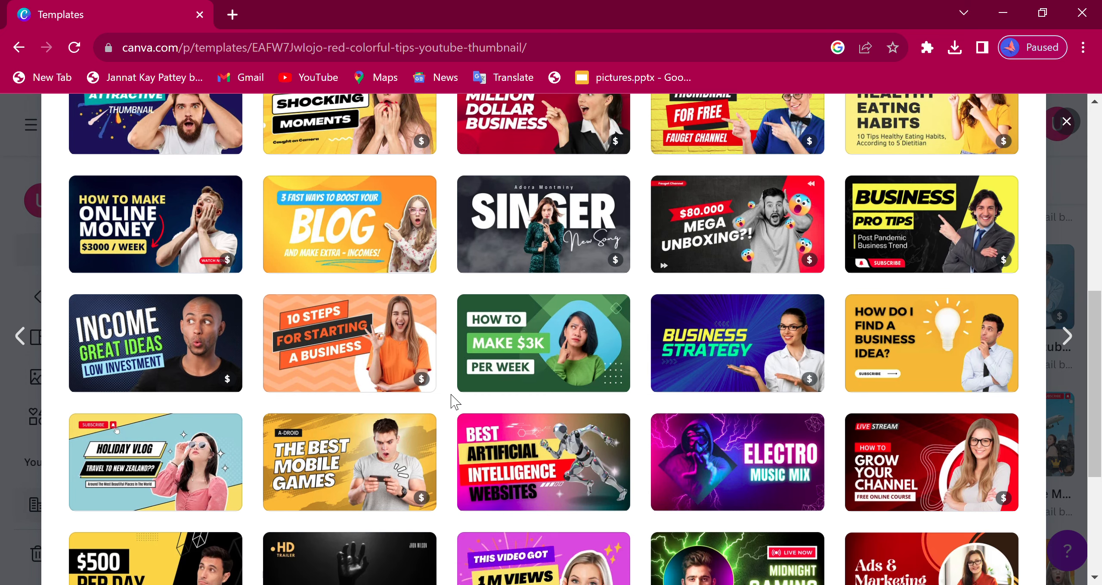
scroll(452, 402, up, 13)
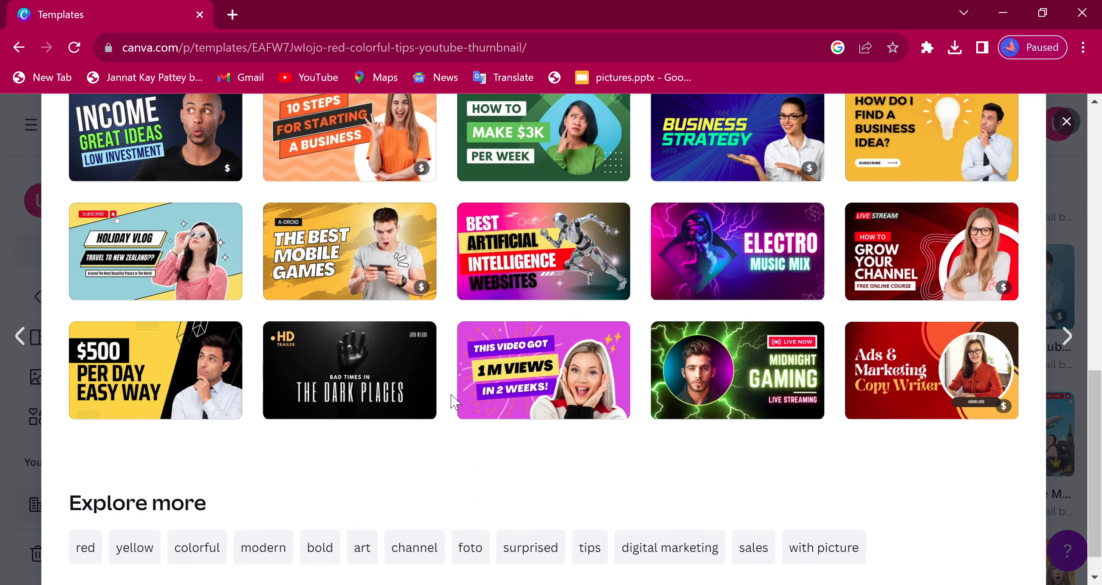
scroll(455, 402, up, 2)
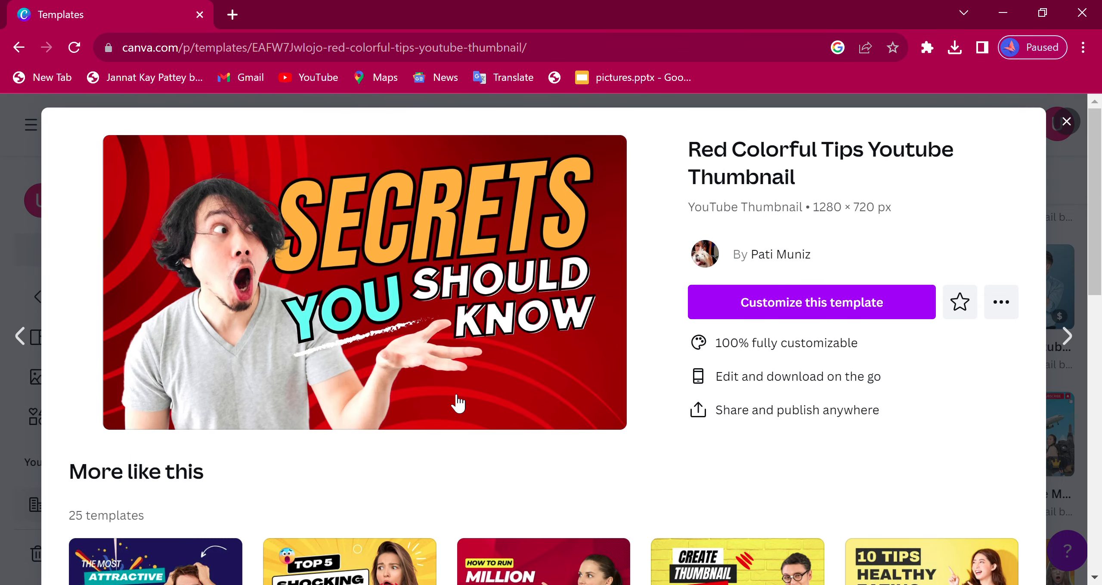
click(844, 318)
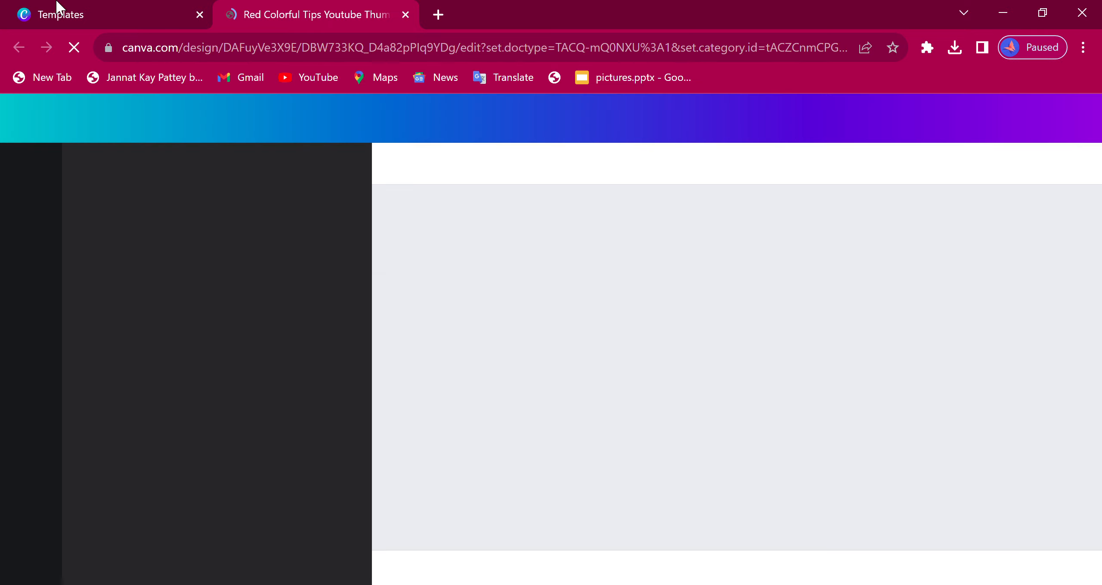
click(60, 13)
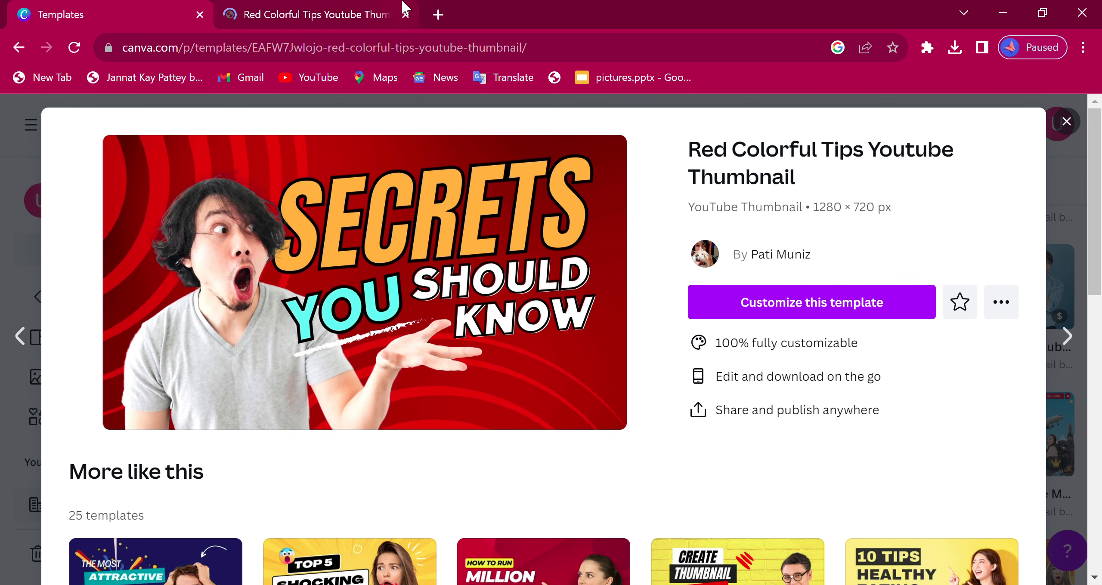
click(397, 12)
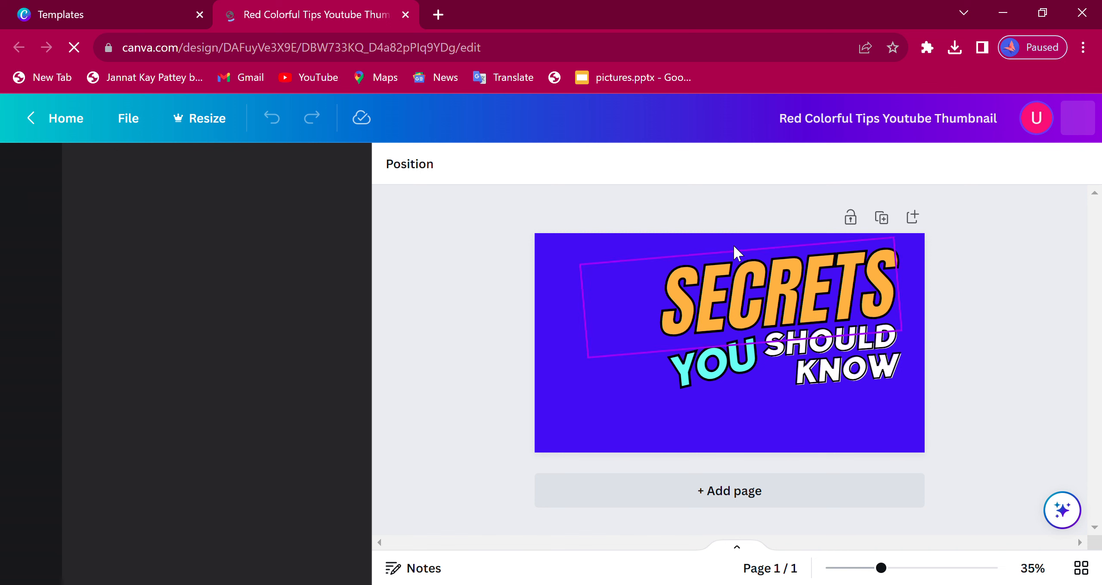
Scale the SECRETS heading down to font size 134 and move it toward the thumbnail's upper-right area
click(727, 282)
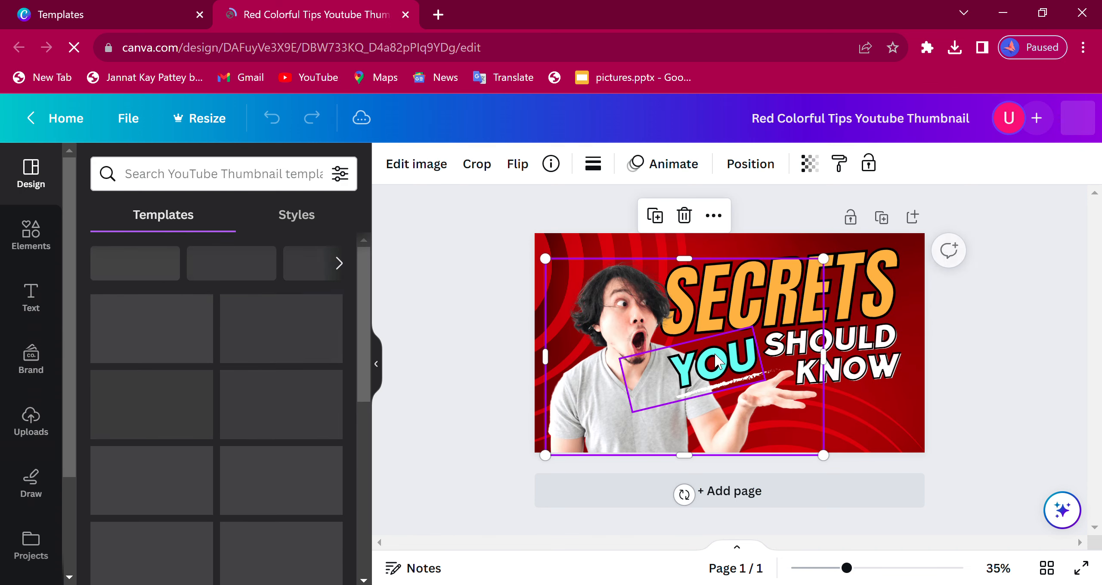
click(717, 361)
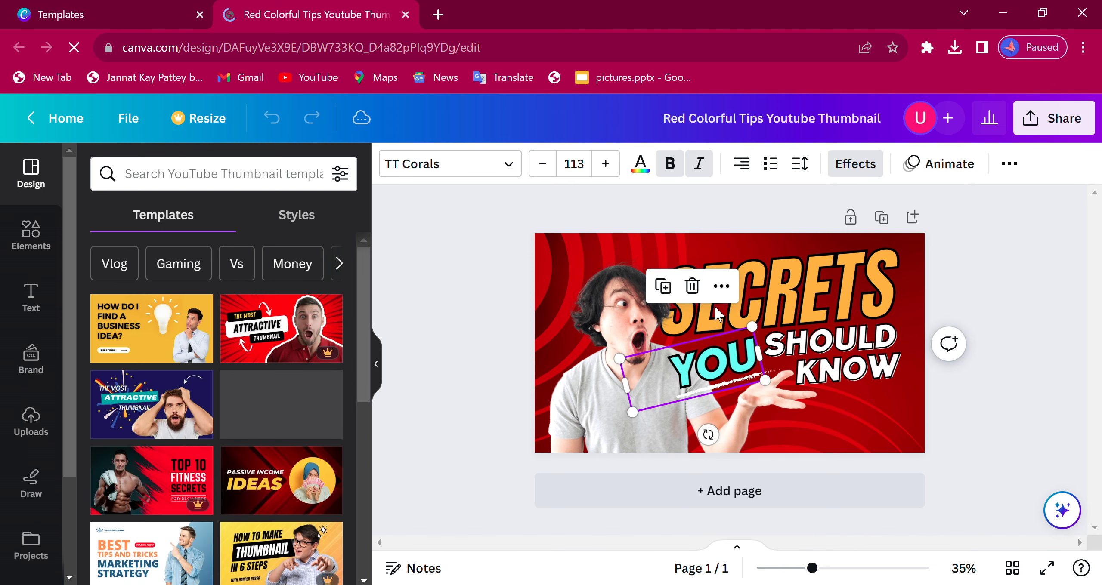
click(773, 272)
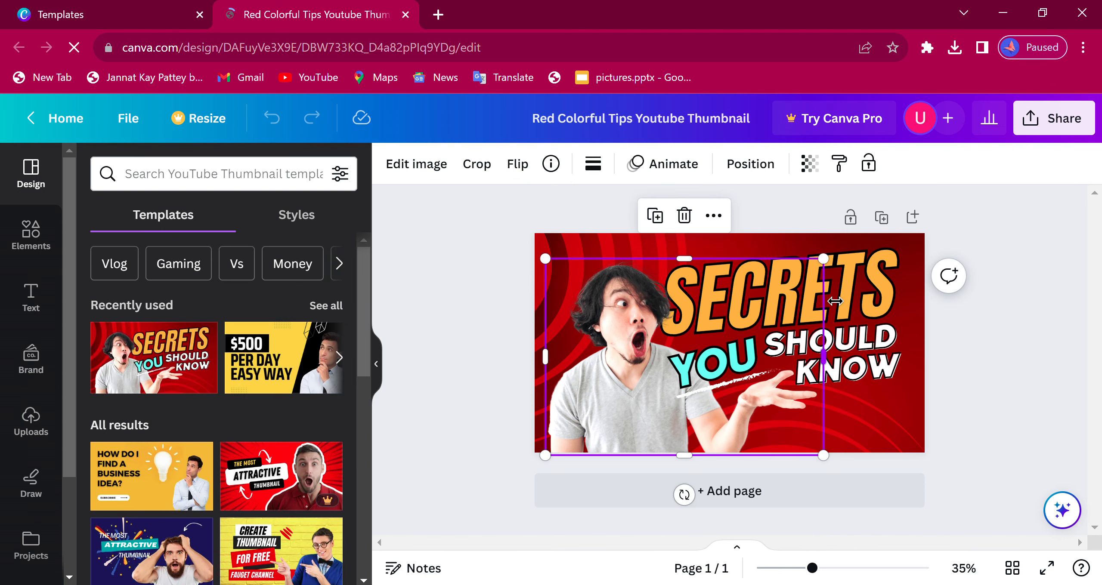
click(852, 272)
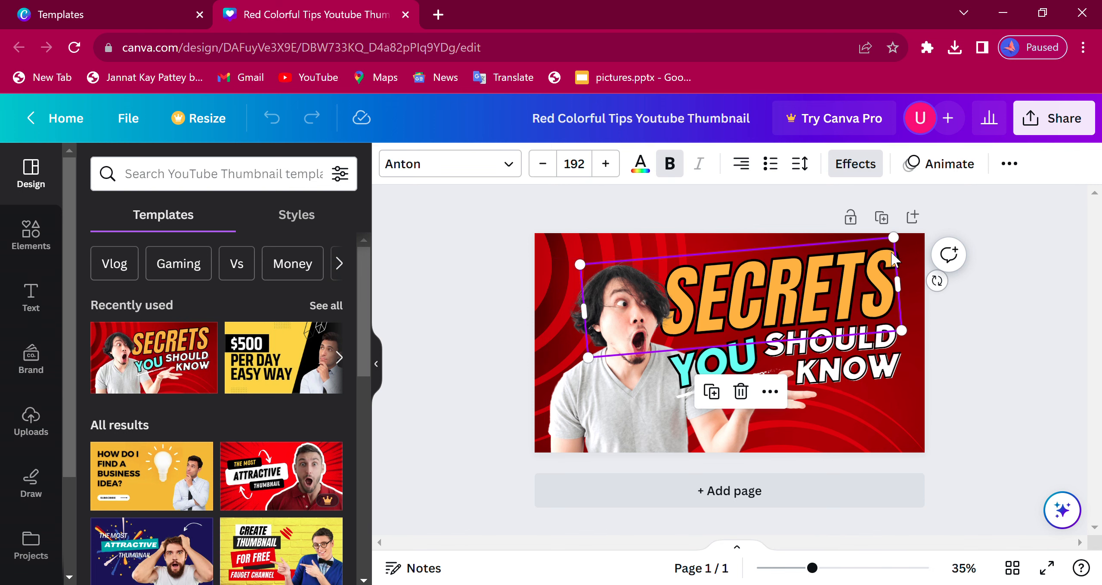
drag(907, 247, 859, 379)
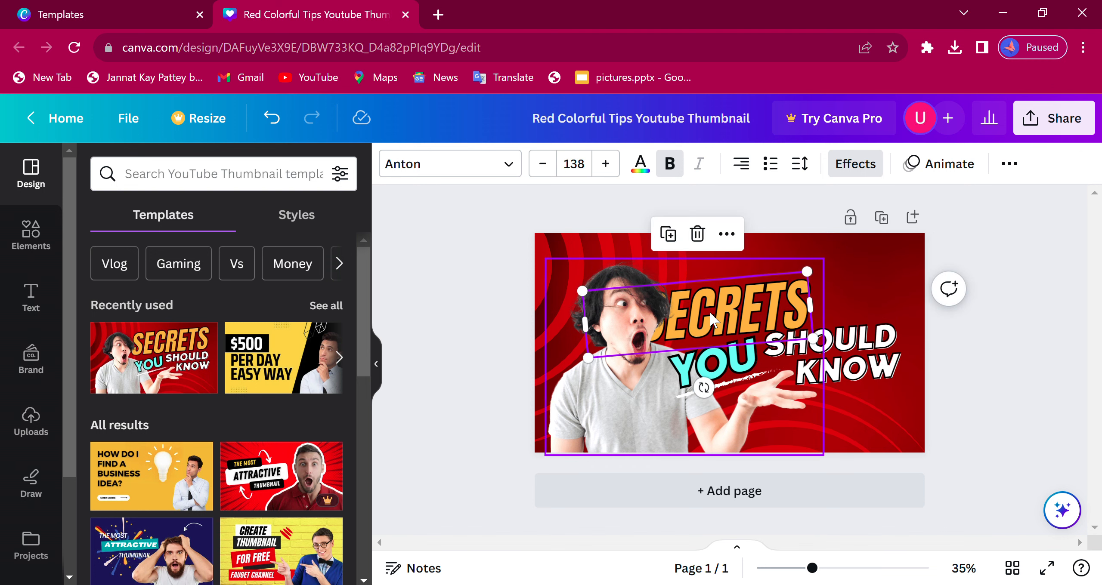
drag(712, 320, 780, 299)
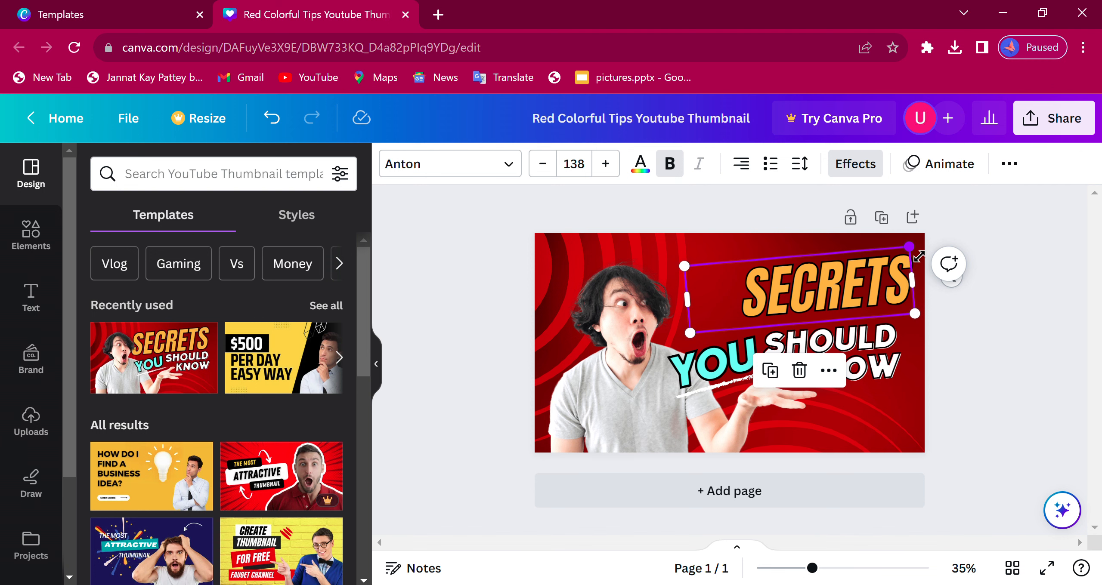
drag(918, 257, 898, 290)
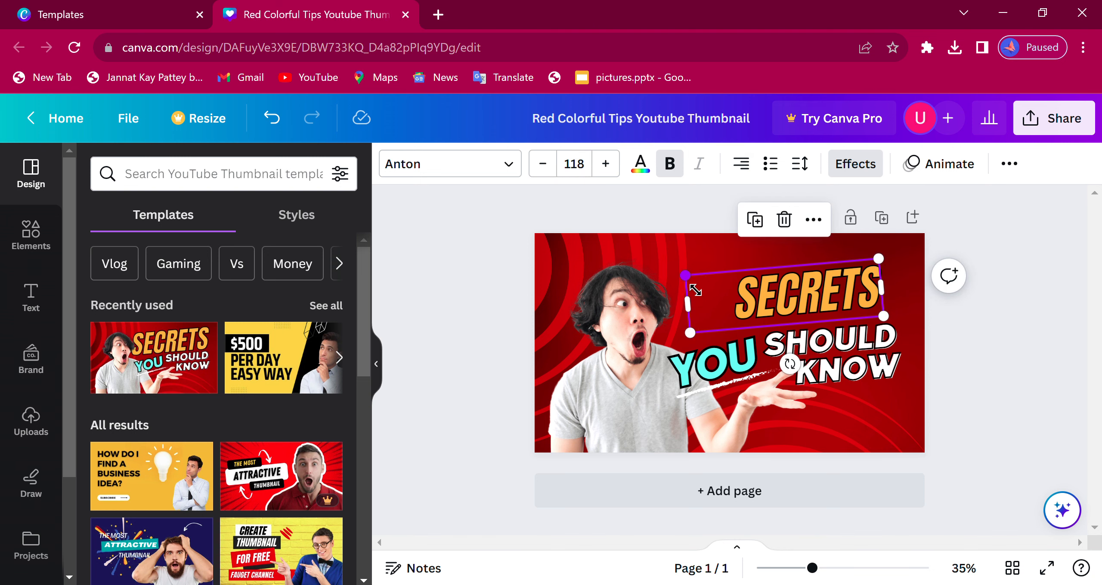
drag(695, 290, 668, 285)
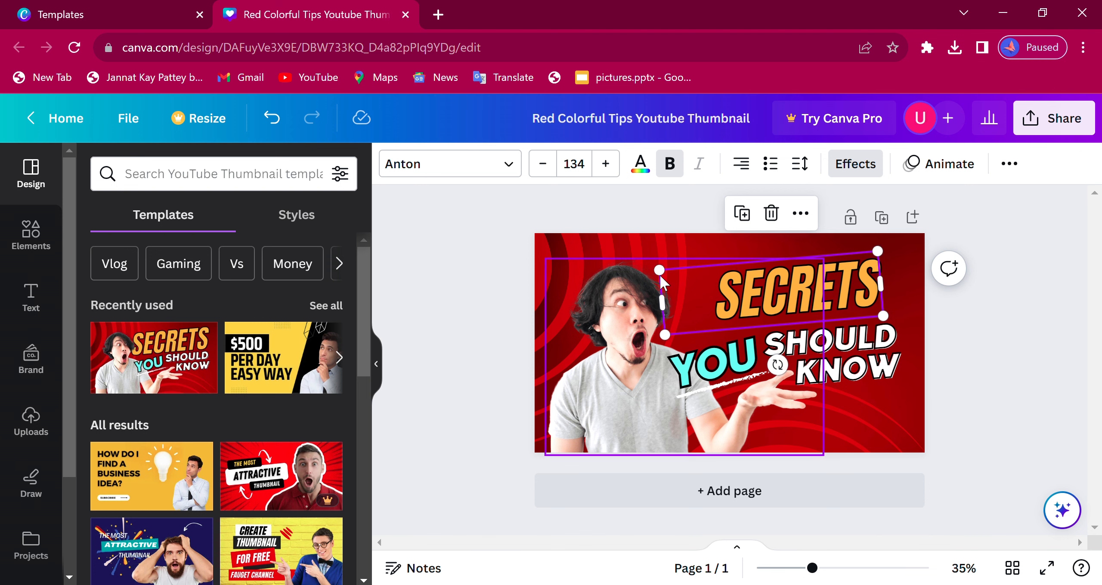
Increase the font size of the SECRETS heading to 152
click(607, 168)
click(608, 168)
triple_click(608, 168)
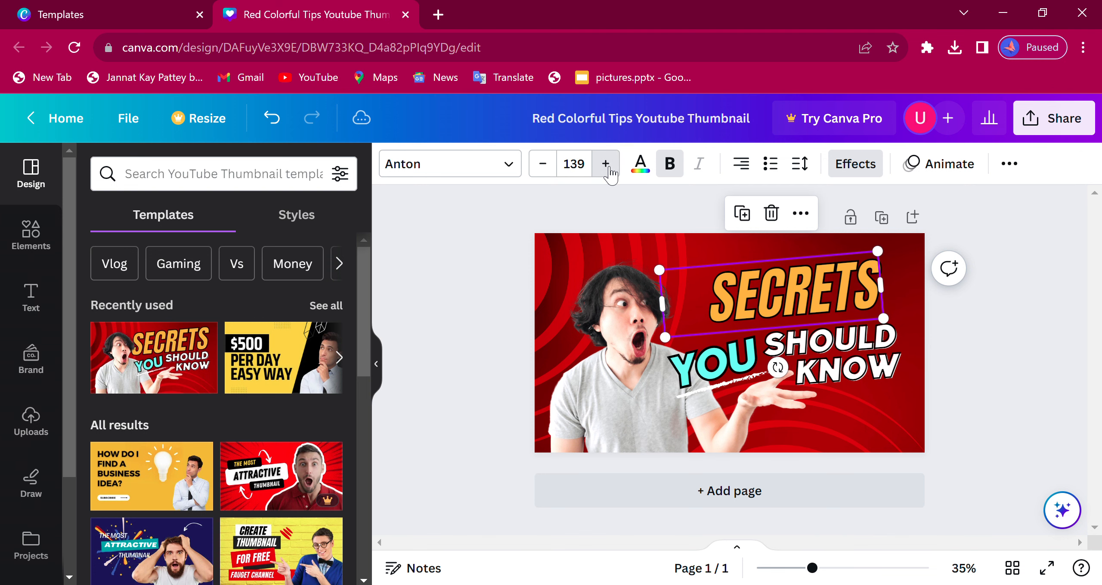
triple_click(609, 168)
triple_click(608, 167)
double_click(608, 168)
triple_click(608, 168)
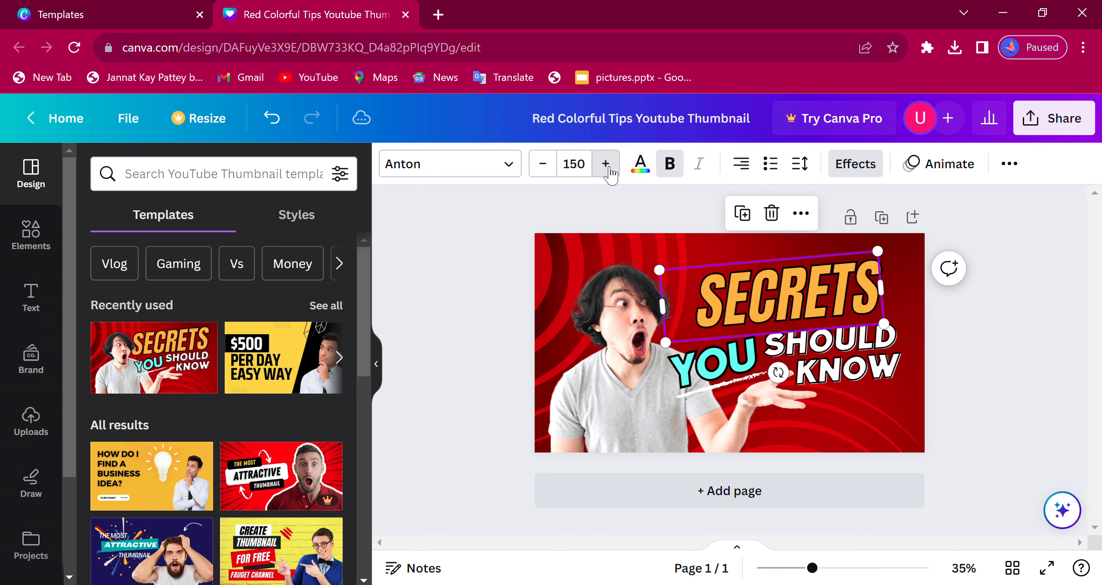
double_click(608, 168)
click(616, 271)
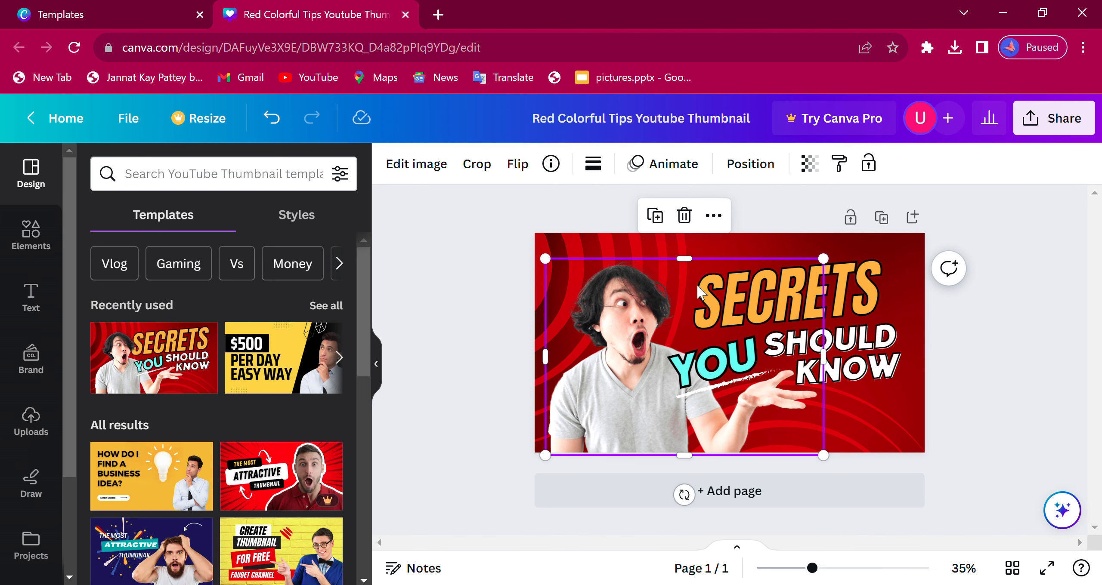
Select the whole SECRETS heading text and change its font to Black Bones
double_click(811, 285)
click(994, 298)
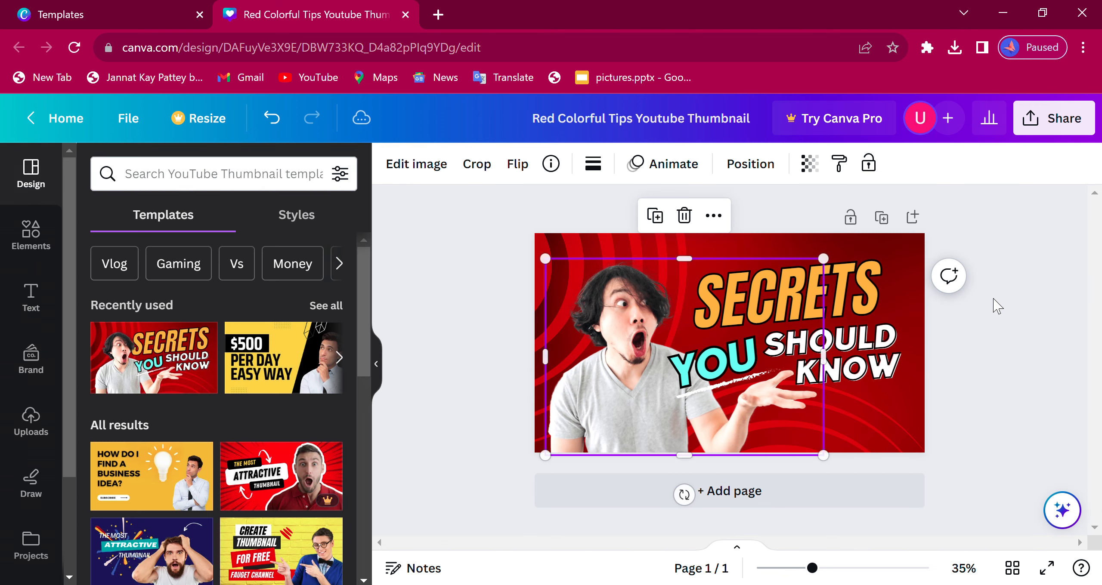
double_click(864, 292)
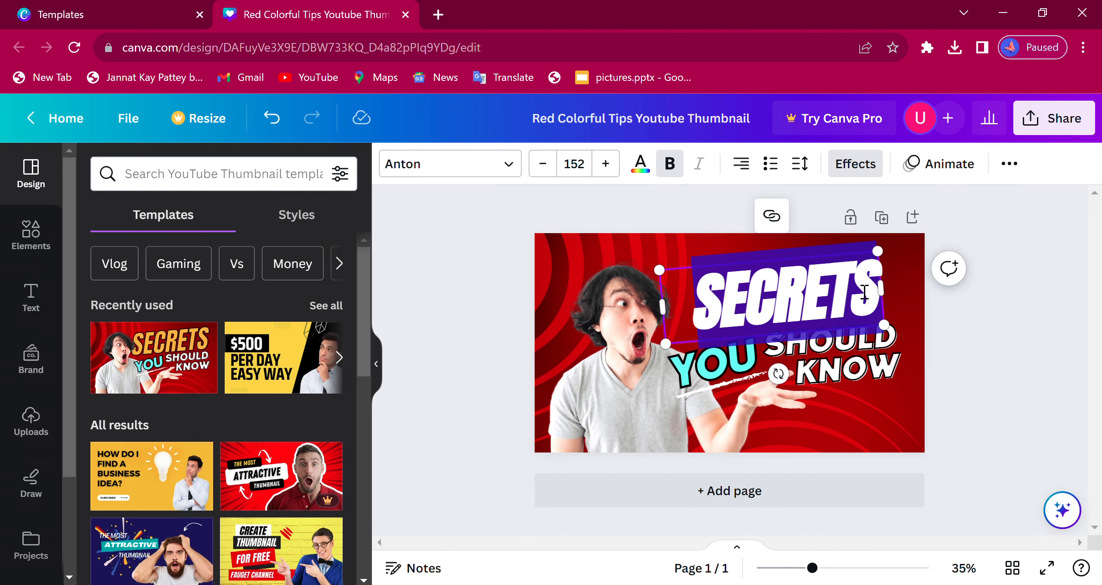
click(509, 164)
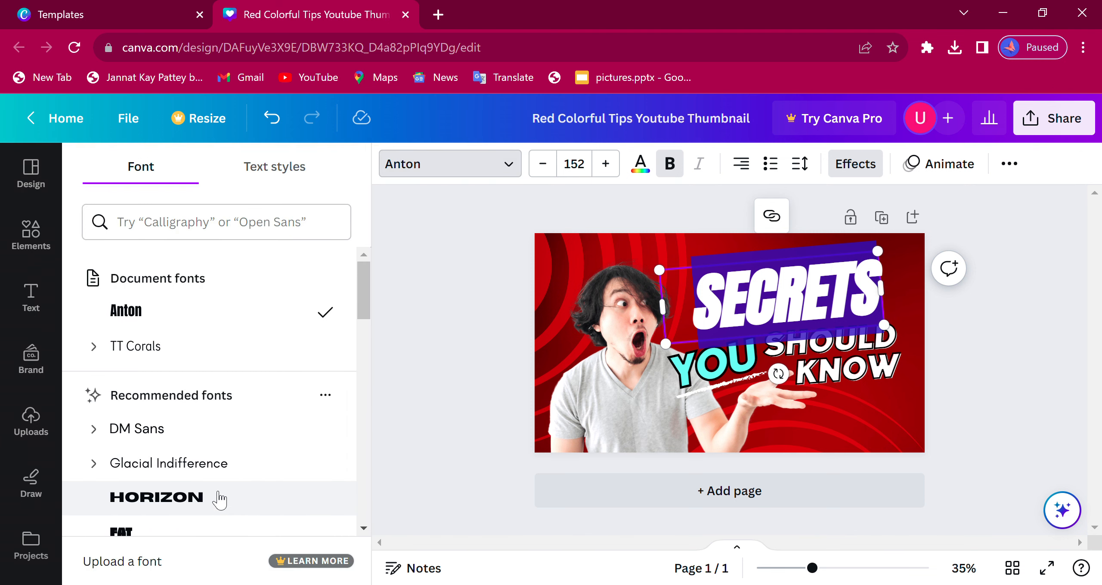
drag(368, 302, 365, 387)
click(191, 315)
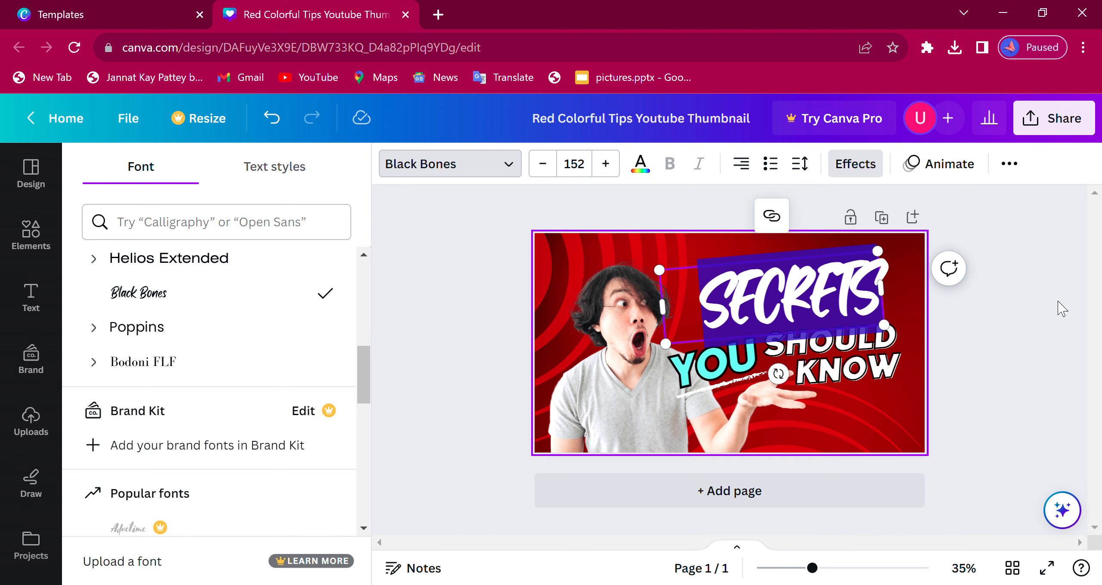
click(1058, 314)
click(805, 300)
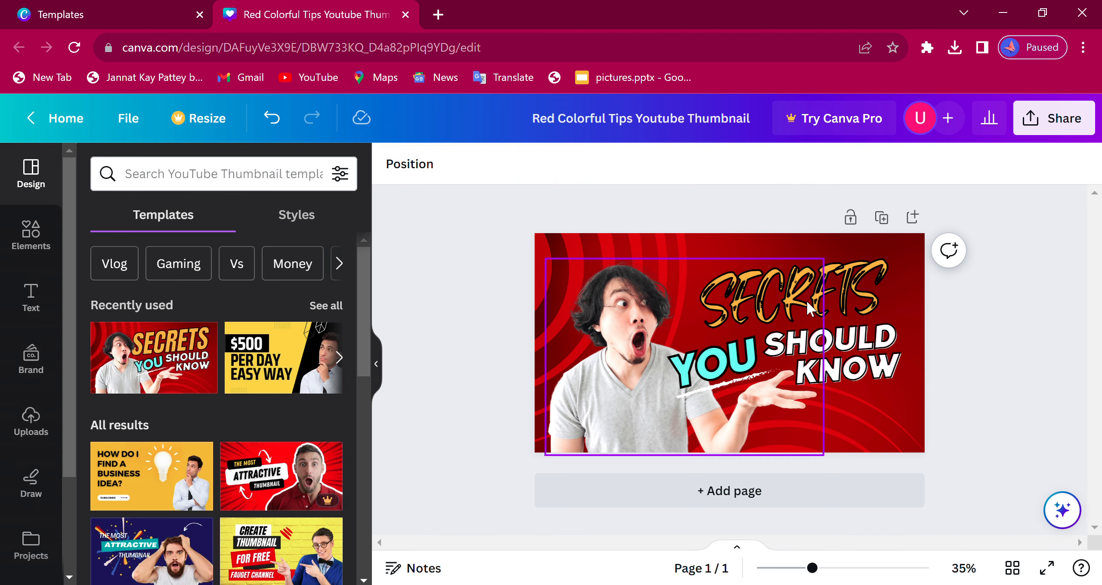
Select the whole SECRETS heading text and set its text color to the gray among the photo colors
click(851, 279)
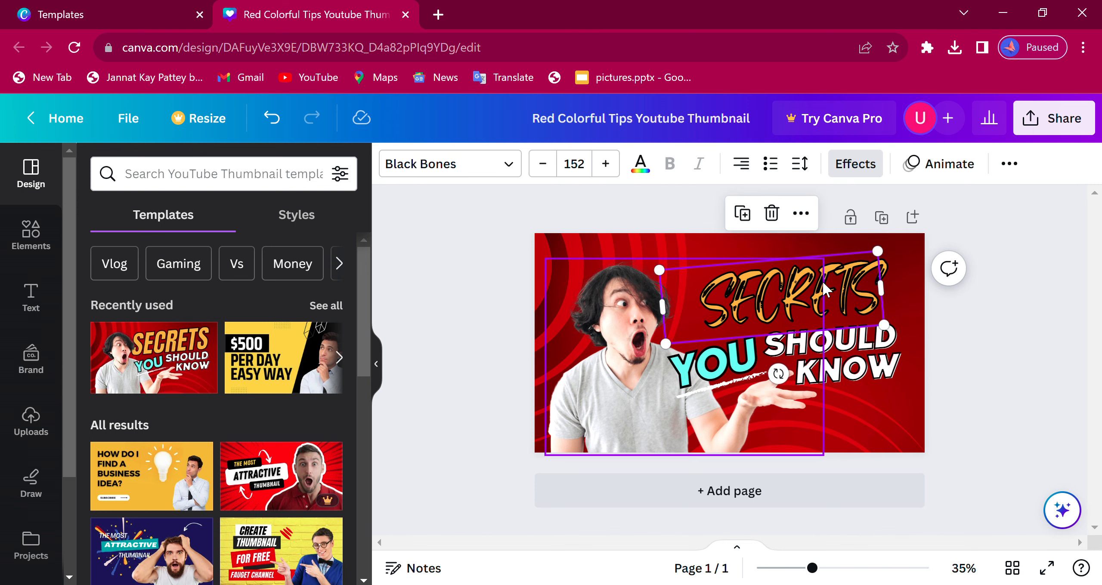
click(782, 279)
click(847, 285)
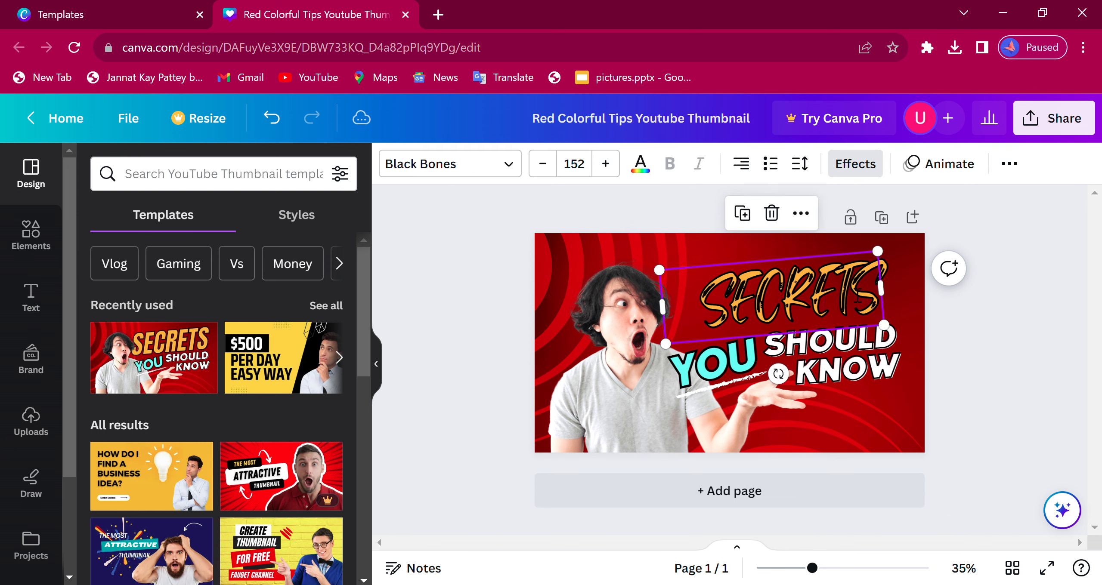
click(847, 285)
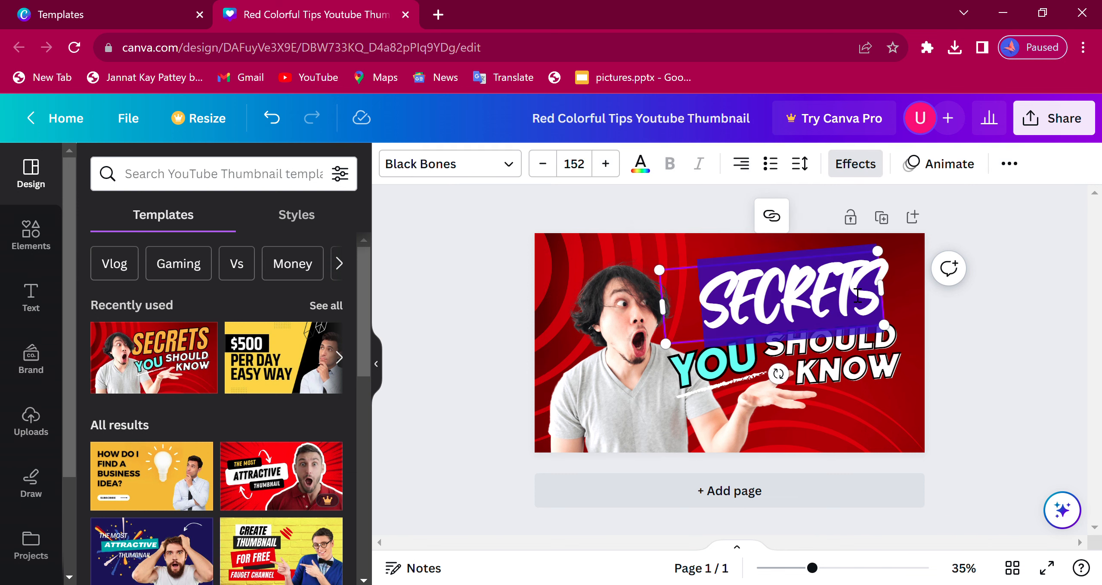
click(641, 165)
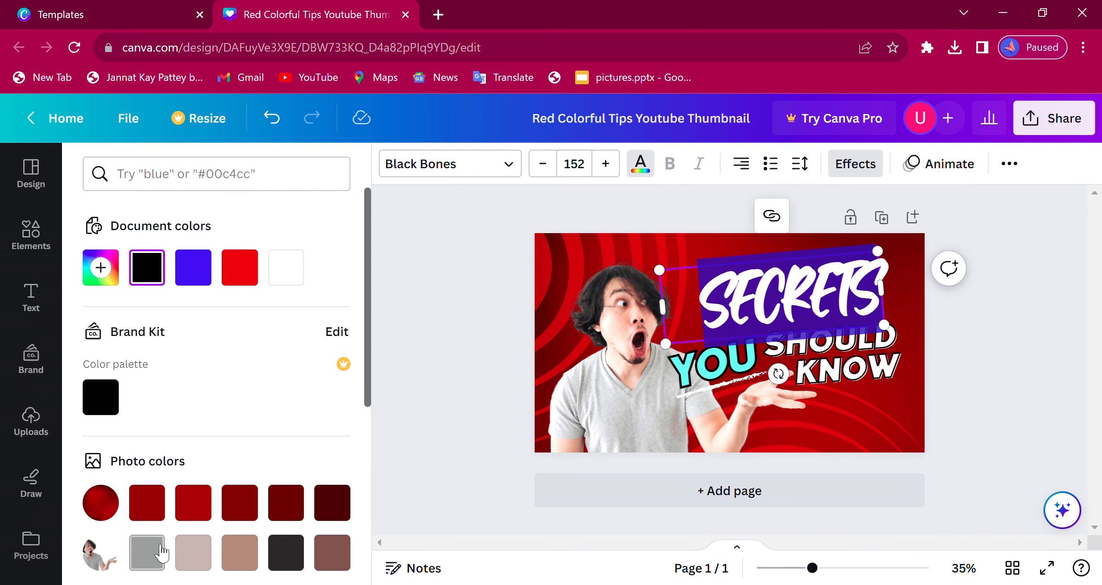
click(161, 553)
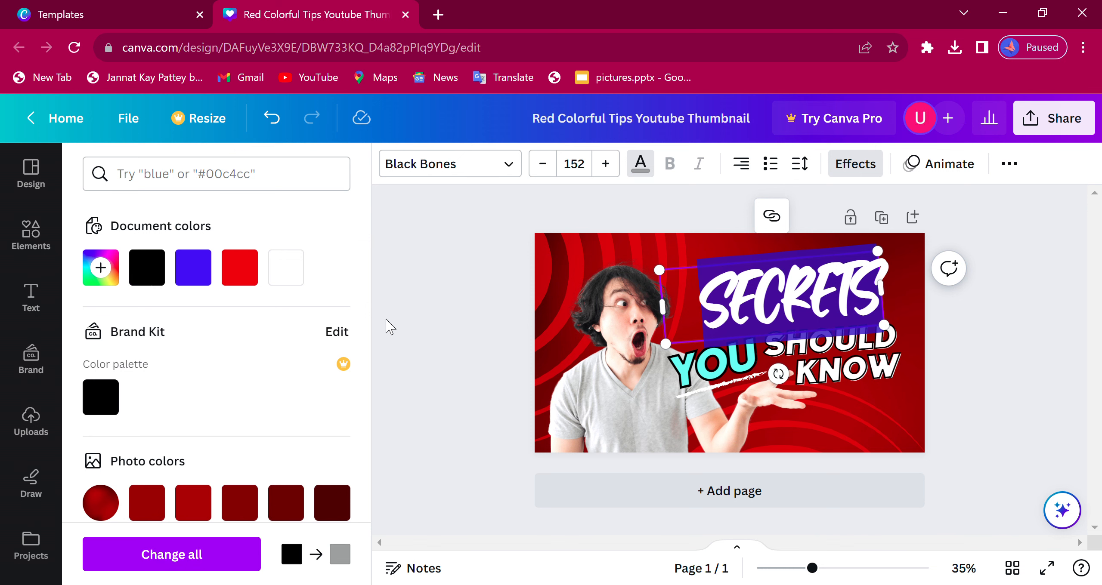
click(473, 308)
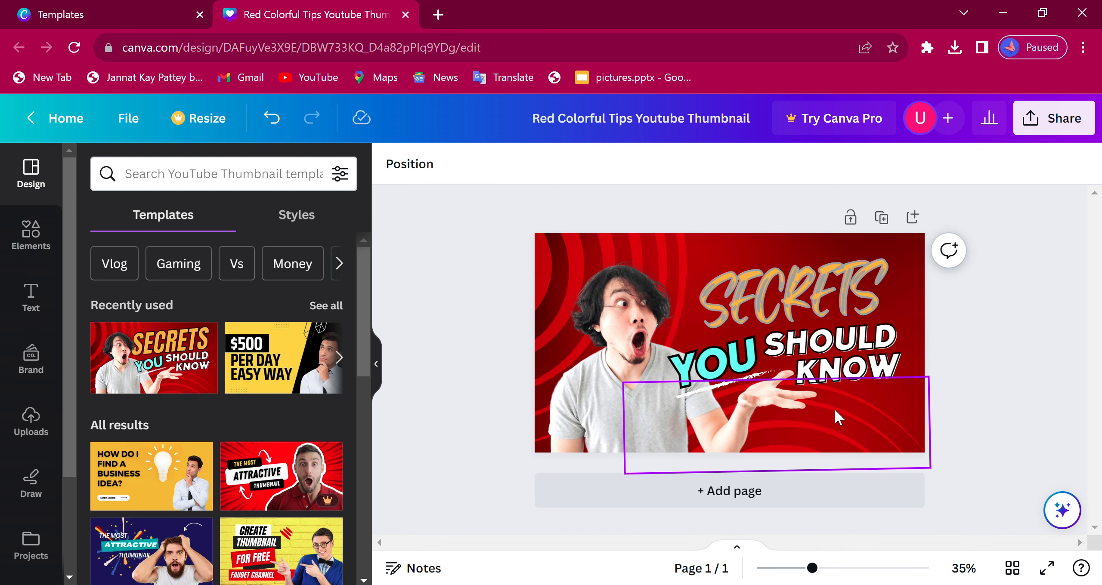
Append "ABOUT GLOWING SKIN" to the end of the SHOULD KNOW text
click(830, 285)
click(831, 285)
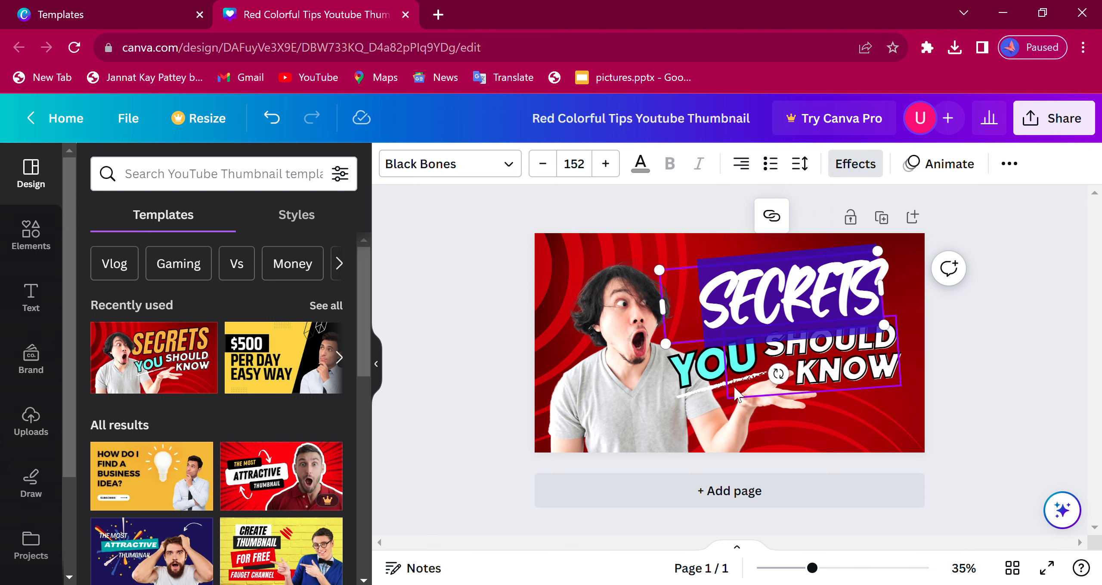
click(857, 370)
click(862, 370)
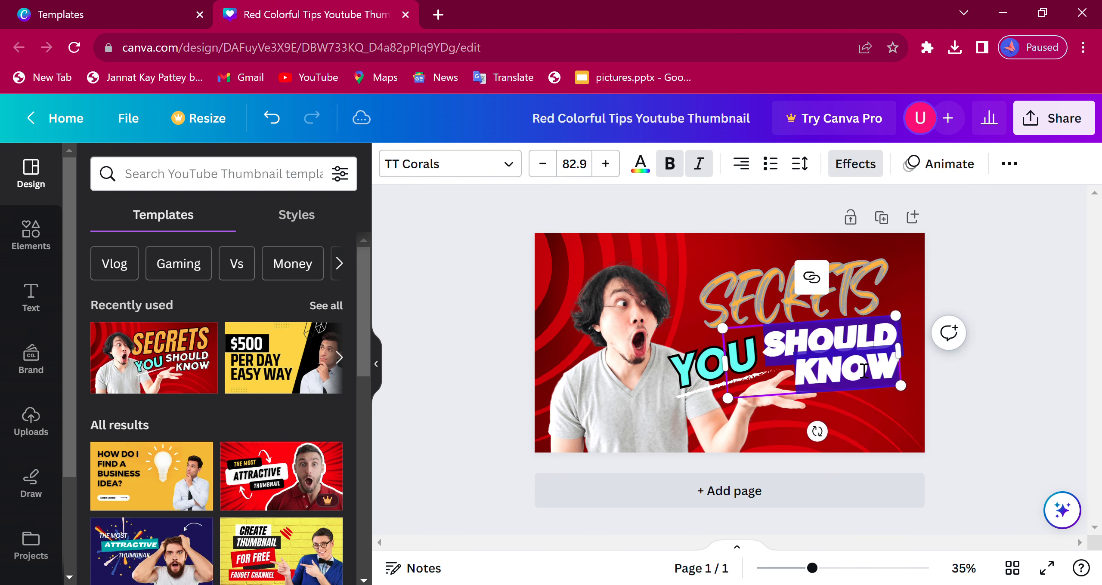
click(892, 366)
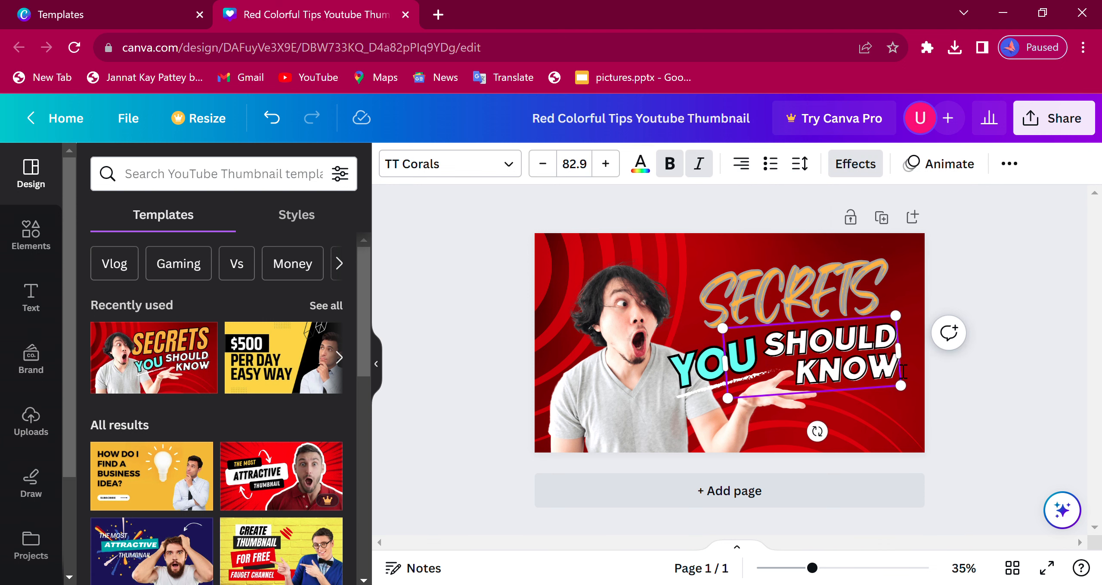
text(A)
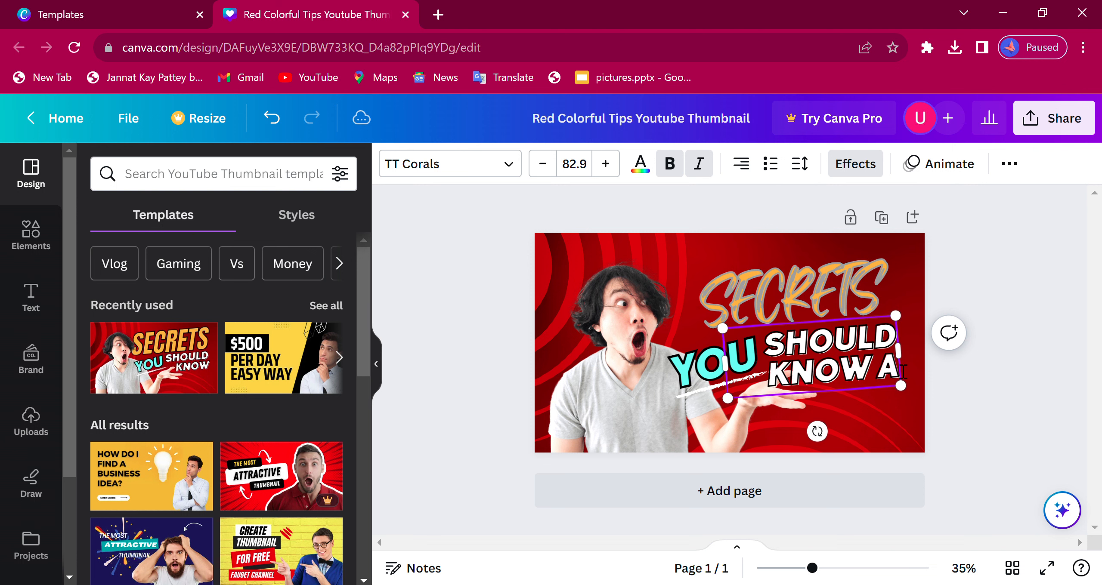
text(BOUT)
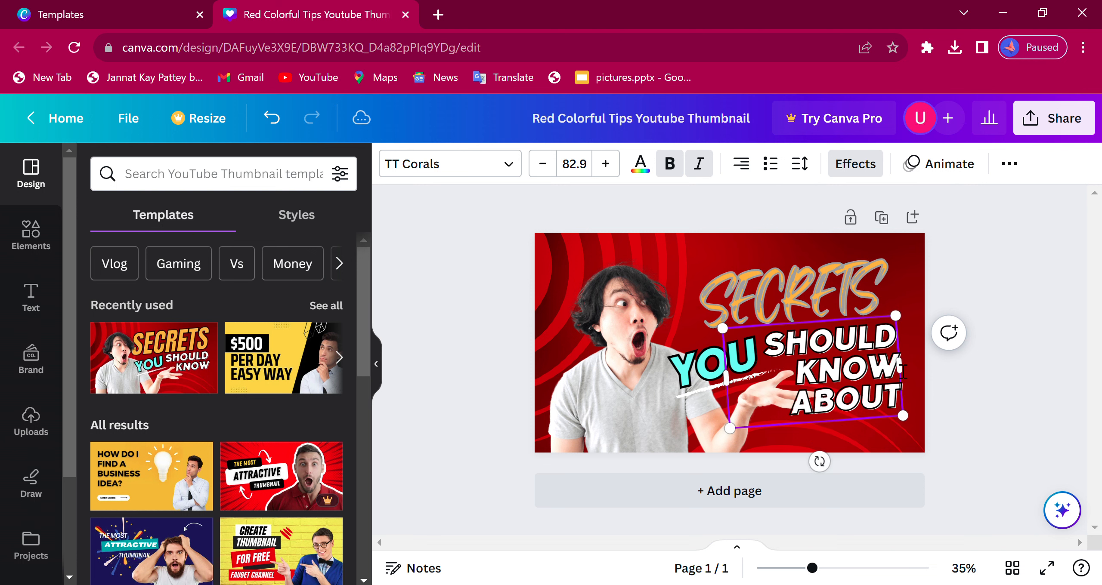
text( GLO)
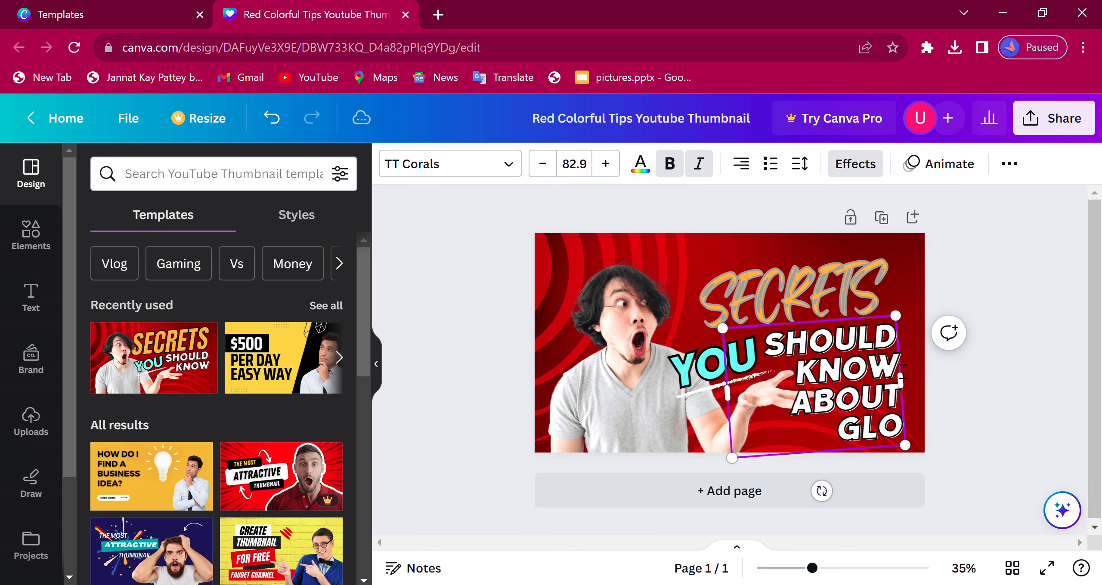
text(WING SKIN)
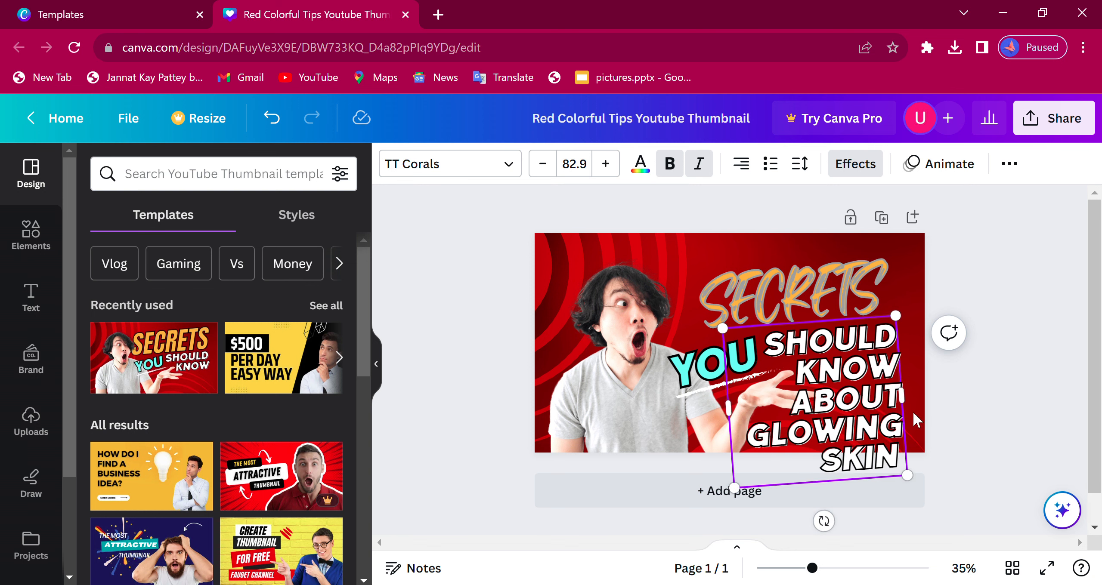
Widen the SHOULD KNOW ABOUT GLOWING SKIN text box to wrap on three lines and move it into the thumbnail's lower-right area
drag(903, 396, 991, 360)
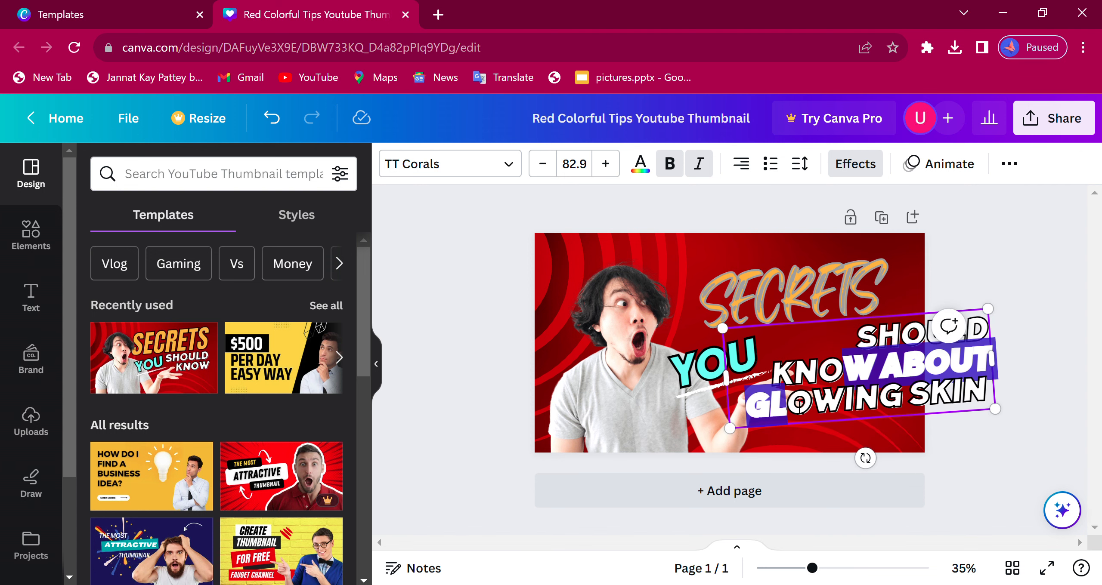
drag(905, 421, 889, 424)
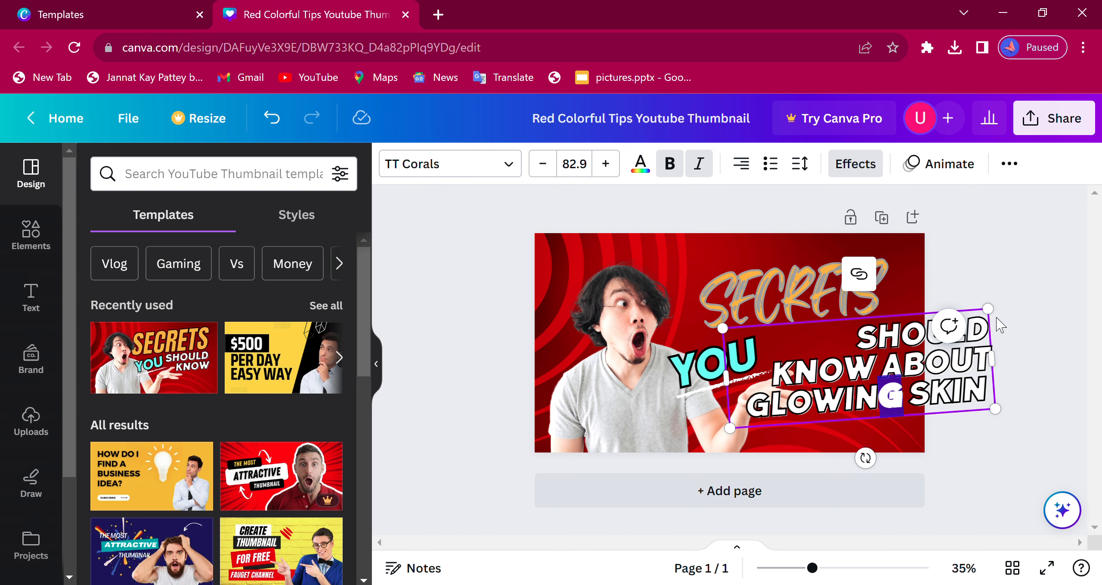
click(1019, 316)
drag(895, 352, 823, 378)
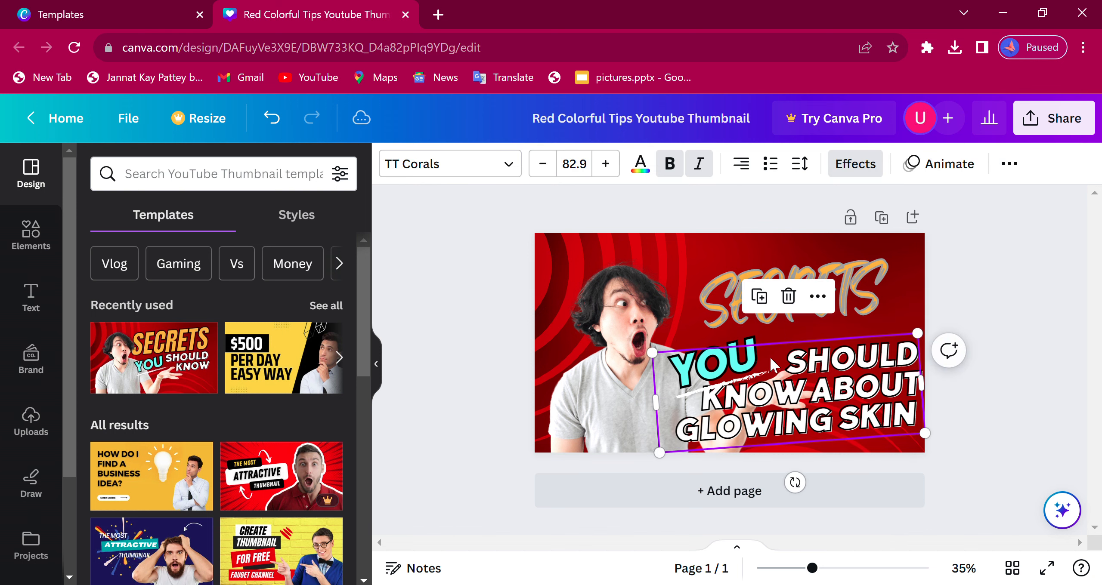
Move the SECRETS heading up toward the upper-right corner and shift the YOU and SHOULD KNOW ABOUT GLOWING SKIN texts slightly
click(858, 271)
drag(859, 263, 878, 245)
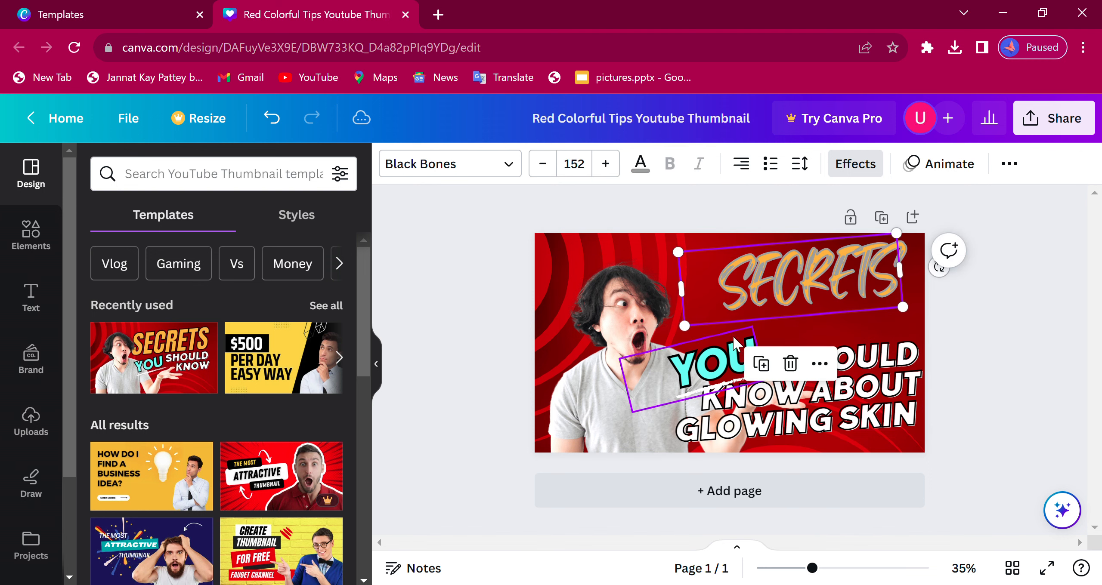
drag(726, 365, 740, 312)
click(737, 350)
drag(794, 391, 783, 384)
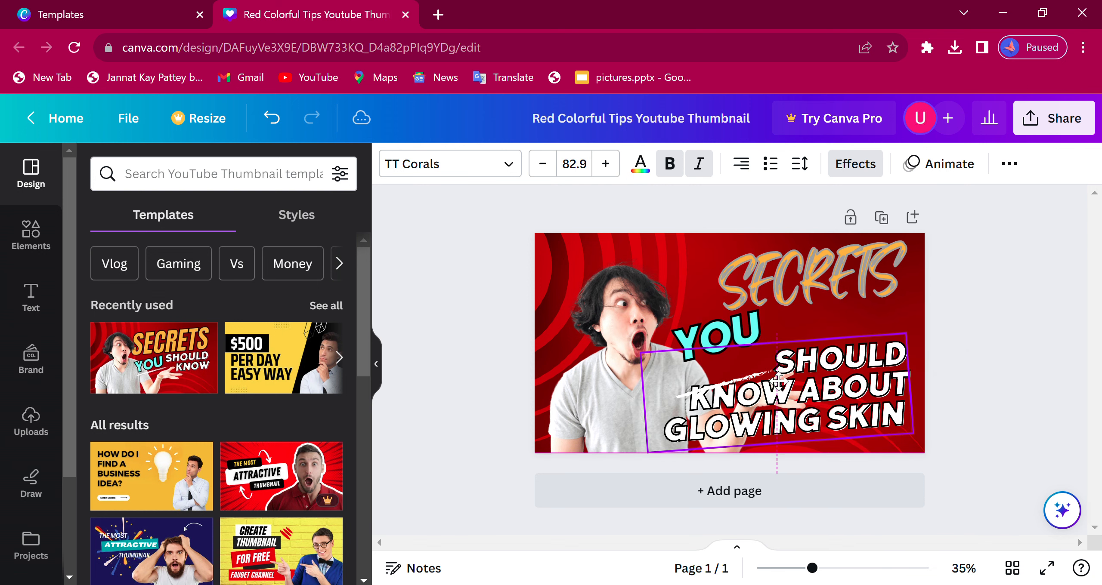
Move the photo of the surprised man up into the thumbnail's upper-left corner
click(584, 310)
drag(614, 307, 573, 280)
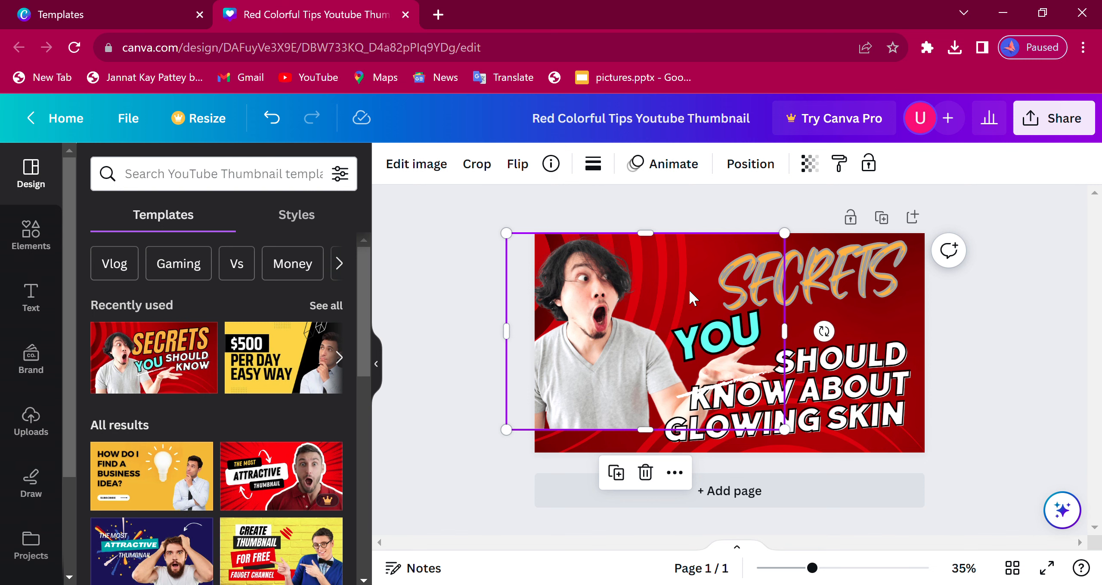
click(615, 443)
Select the thumbnail's background and change its color to the light brown among the photo colors
click(633, 446)
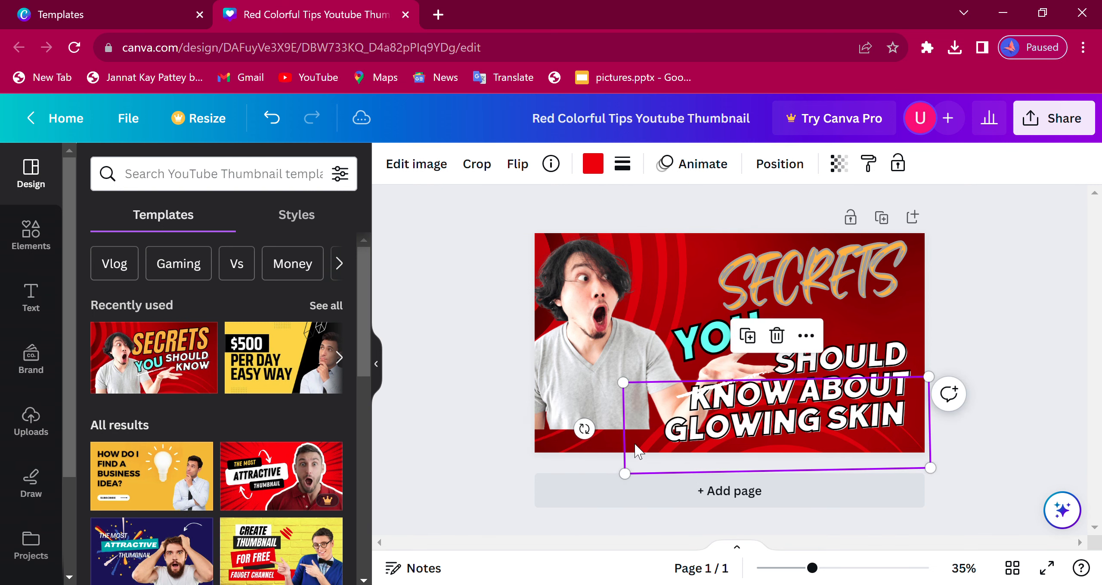
click(797, 240)
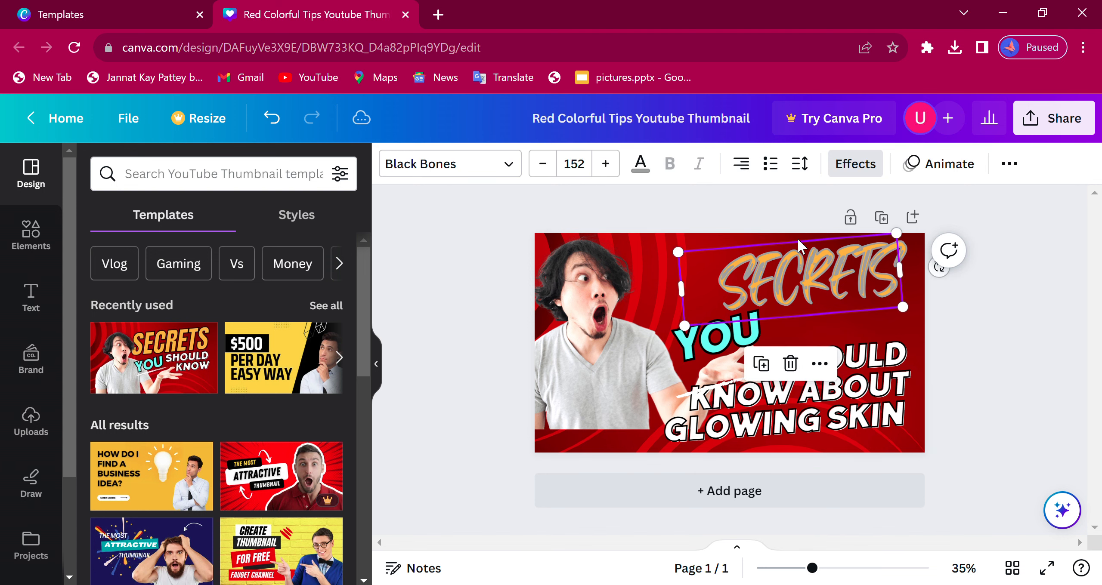
click(772, 236)
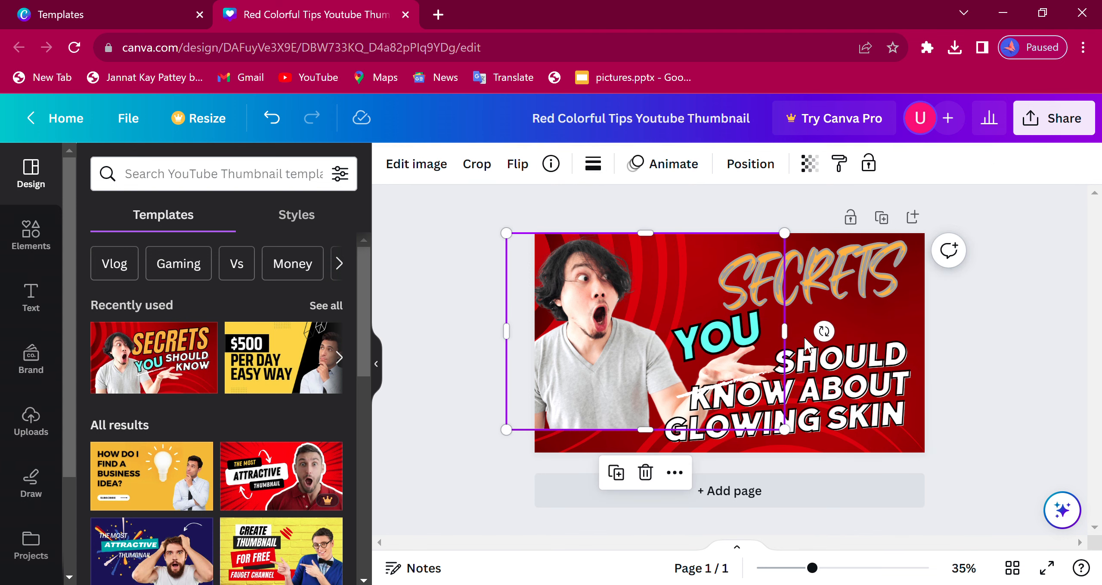
click(915, 328)
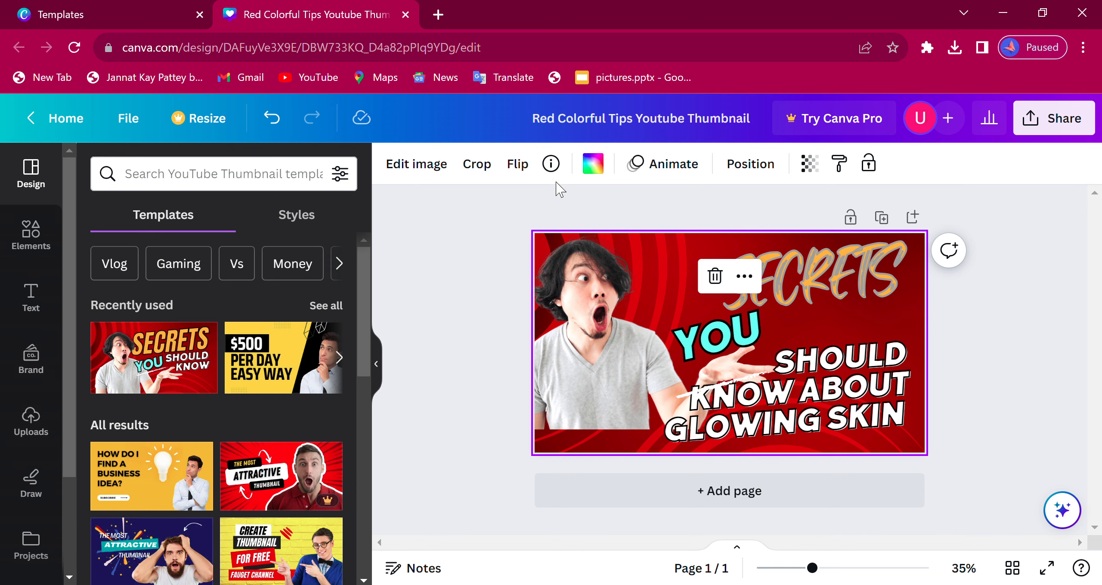
click(601, 173)
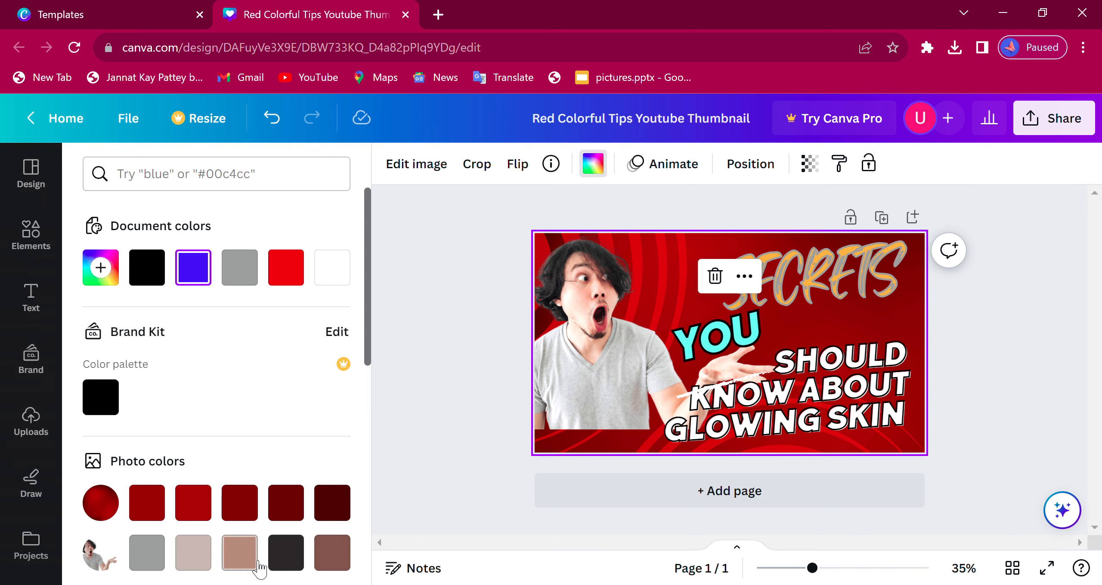
click(241, 551)
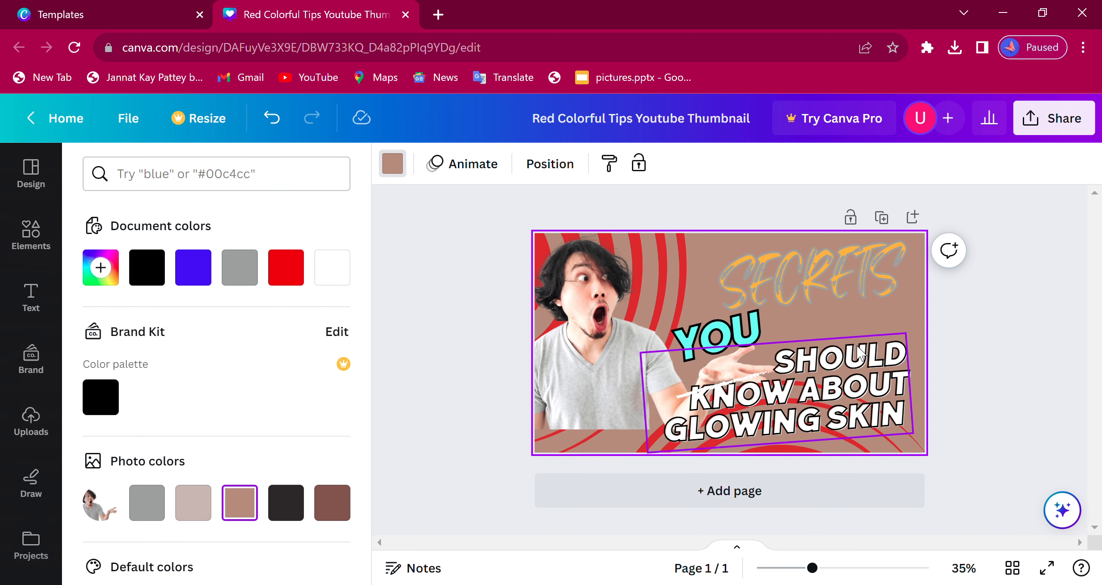
click(859, 374)
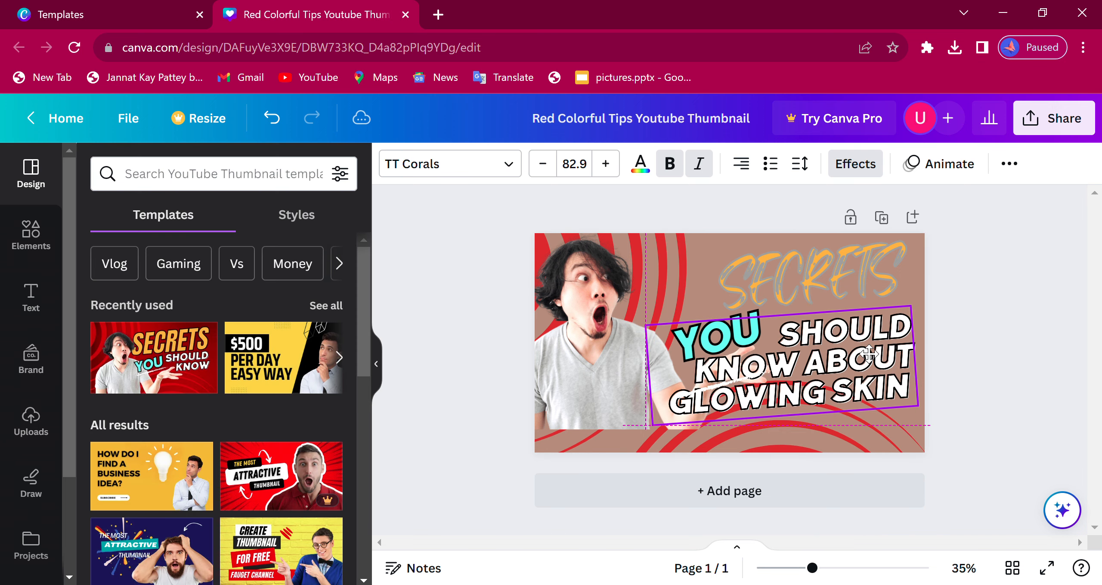
right_click(867, 382)
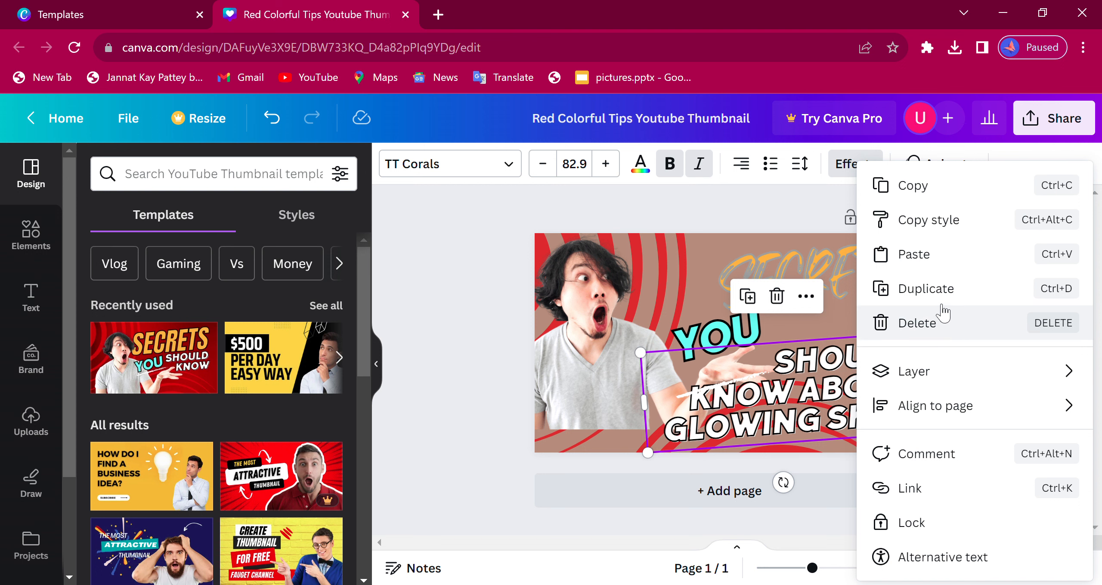
click(737, 330)
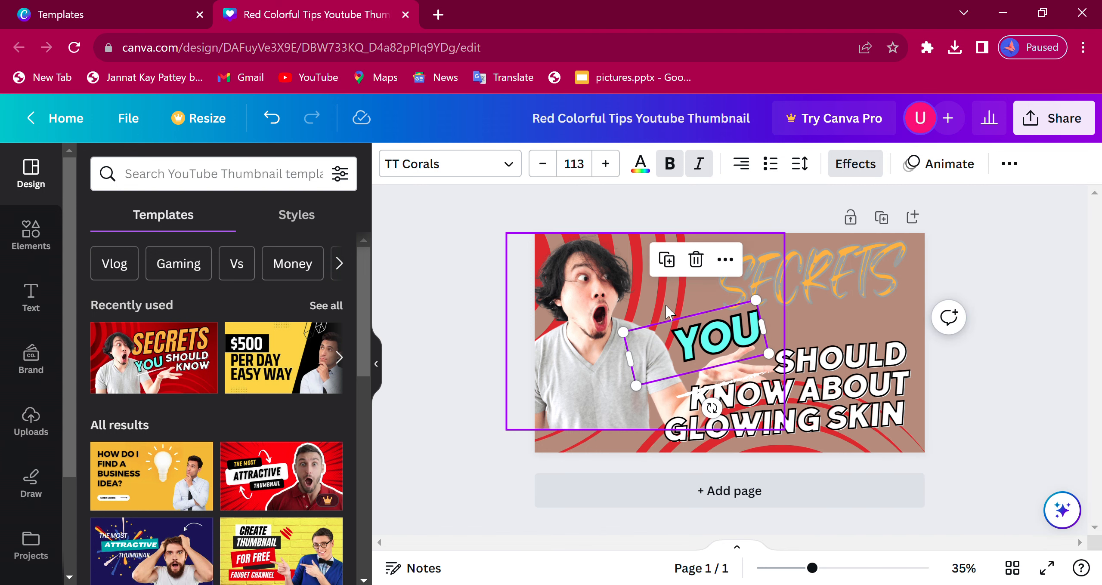
Duplicate the YOU text, place the copy beside the original below the SECRETS heading, and delete the copy
double_click(681, 328)
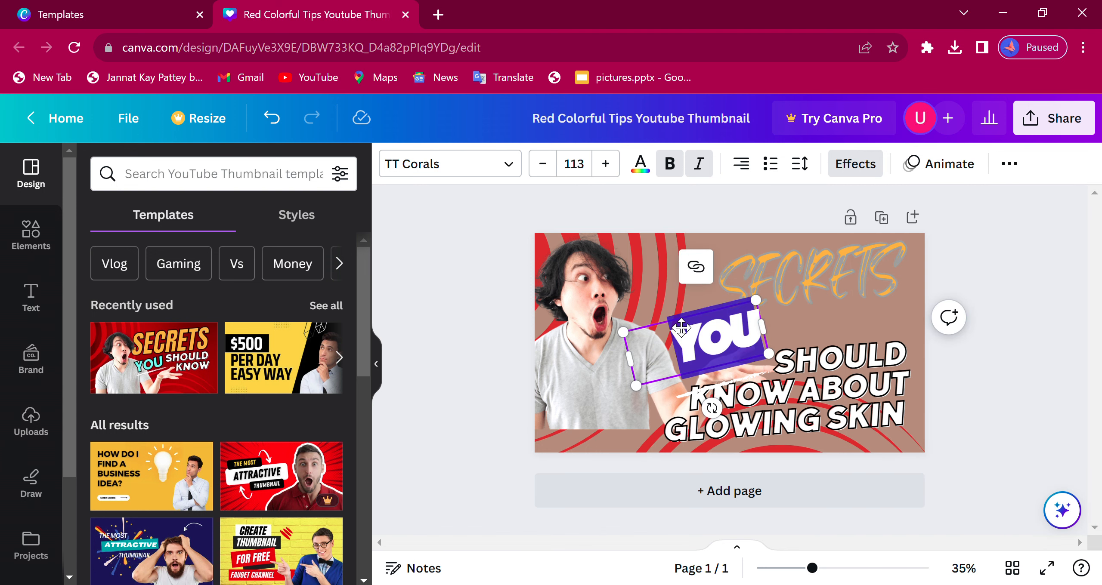
right_click(681, 328)
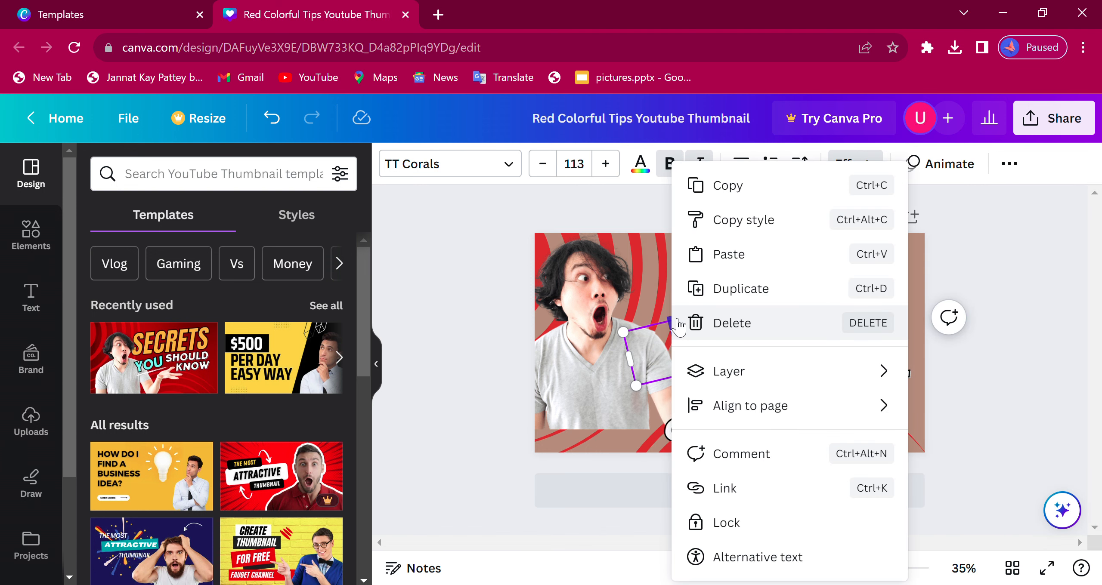
click(757, 288)
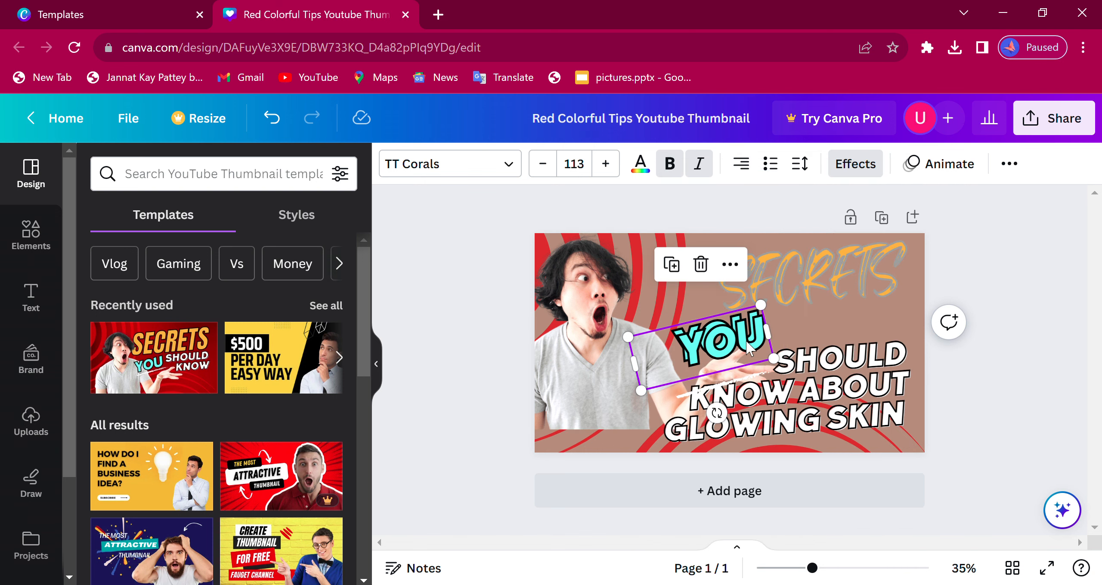
drag(746, 347, 860, 329)
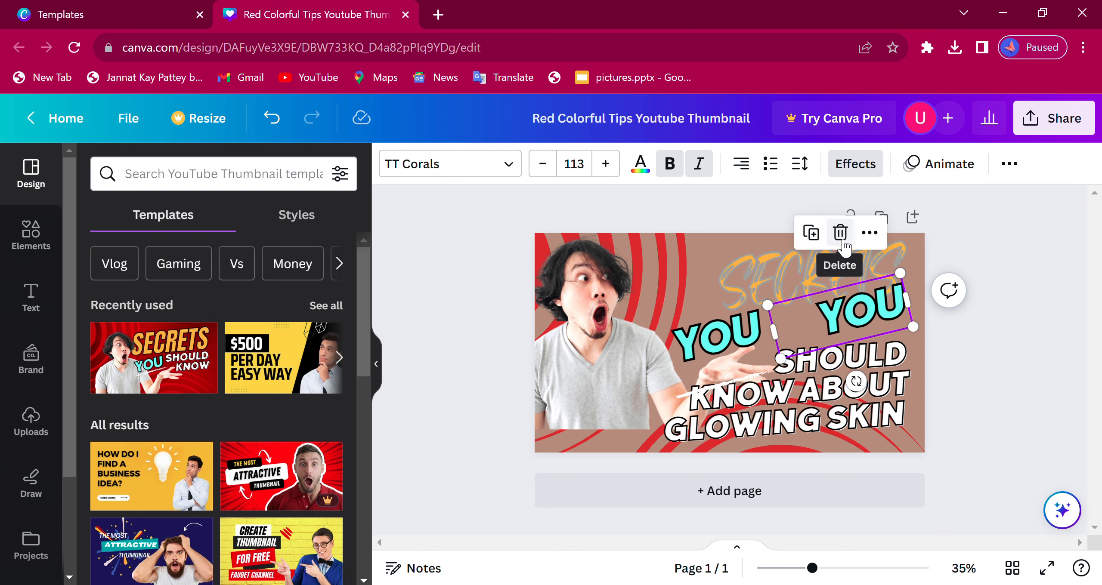
click(842, 242)
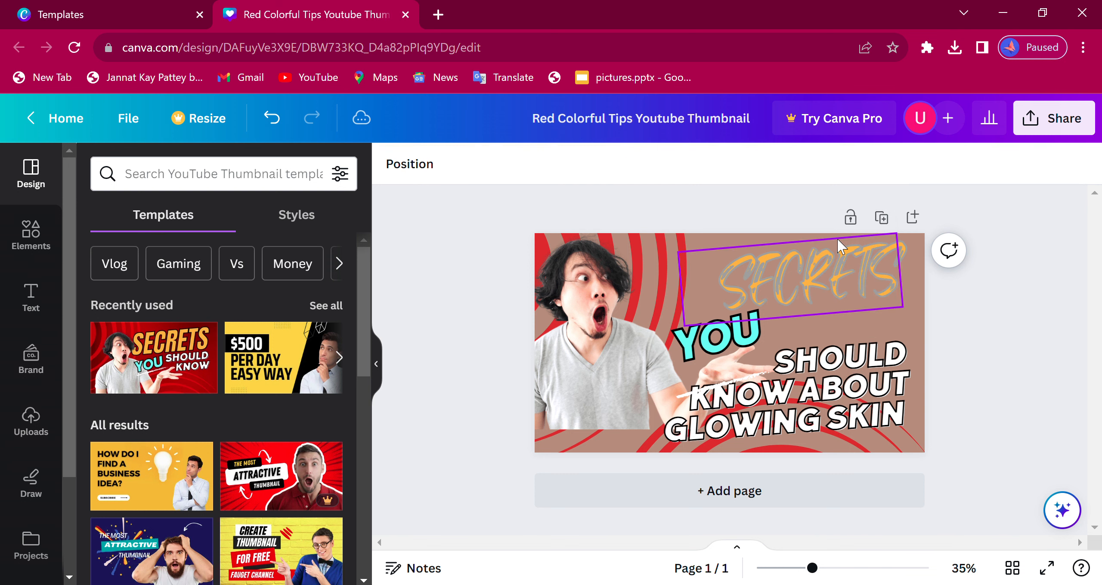
Delete the YOU text from the thumbnail
click(744, 333)
drag(743, 333, 757, 336)
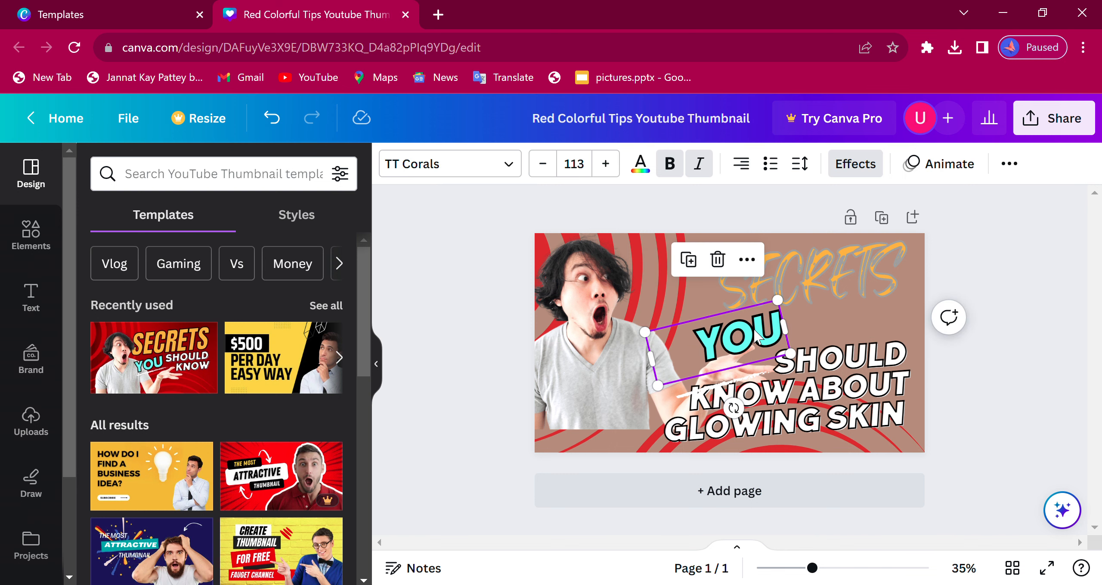
click(718, 260)
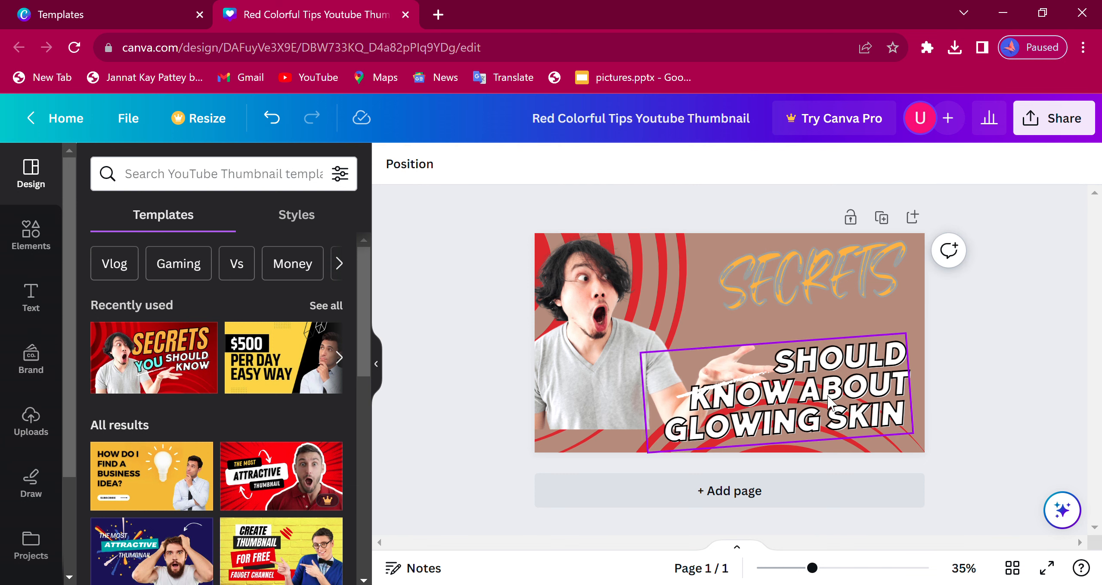
Undo the deletion of the YOU text on the thumbnail
click(280, 118)
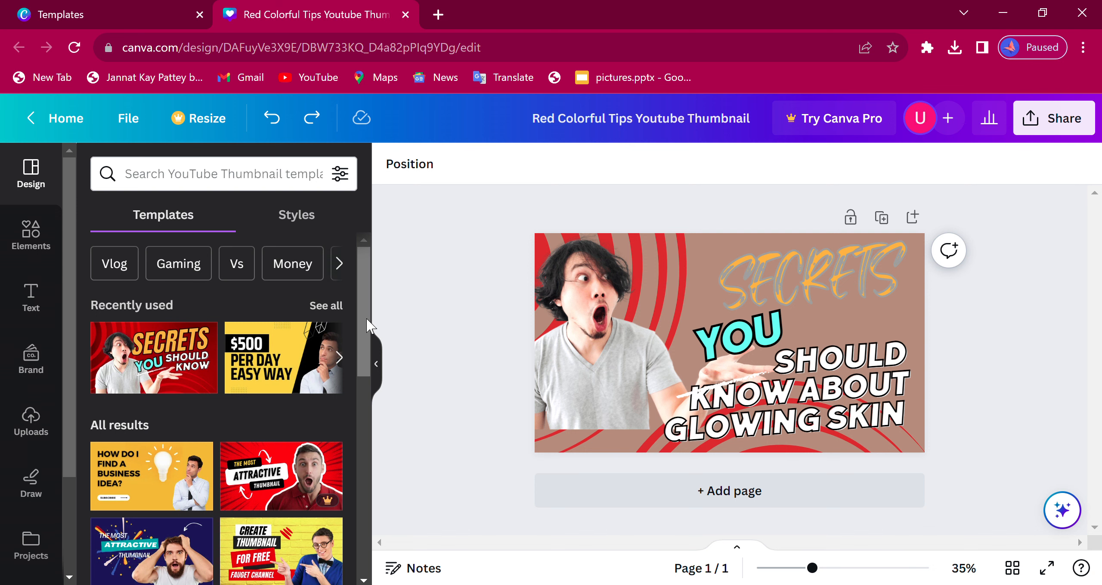
drag(366, 319, 367, 326)
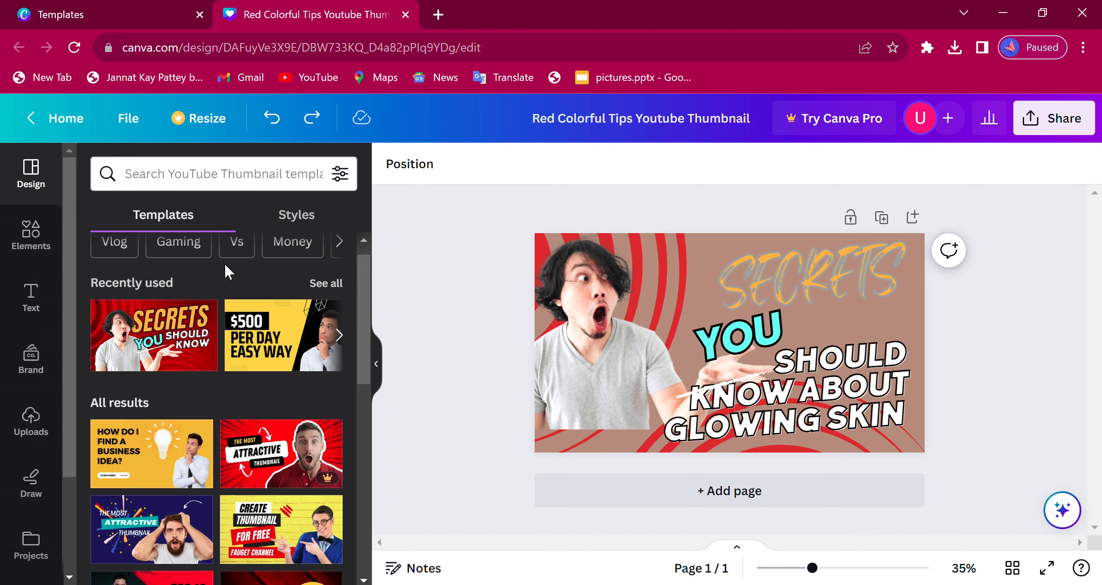
drag(357, 262, 360, 255)
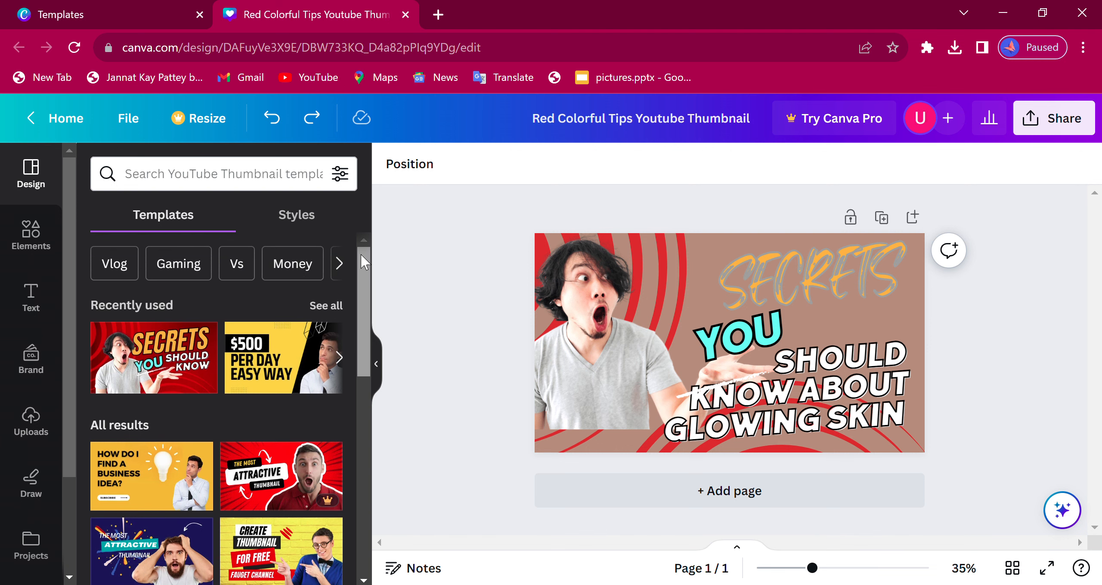
Look through the thumbnail templates in the Vlog category
click(114, 271)
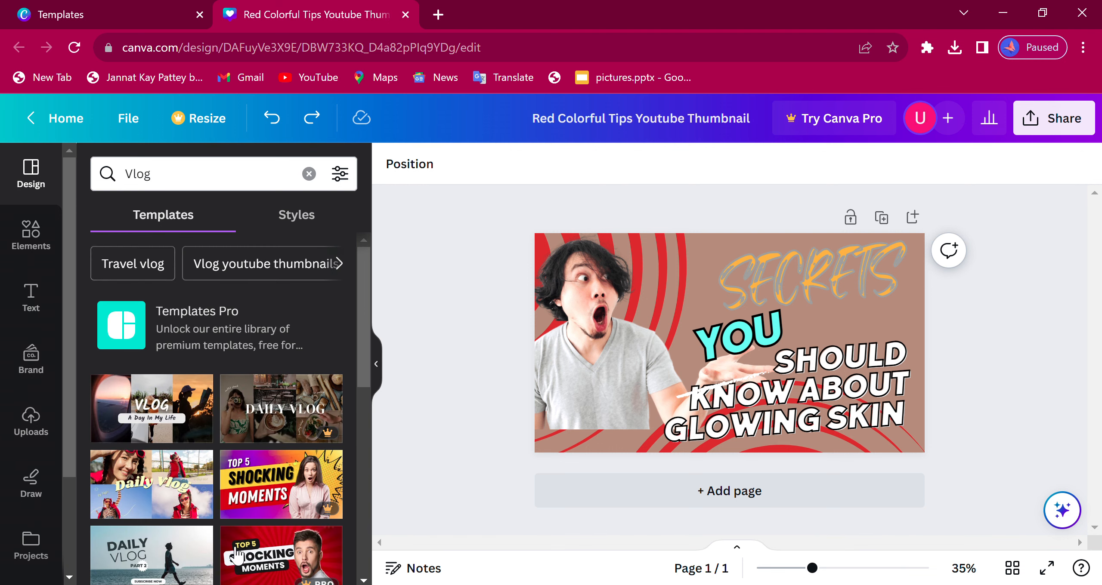
drag(361, 307, 364, 377)
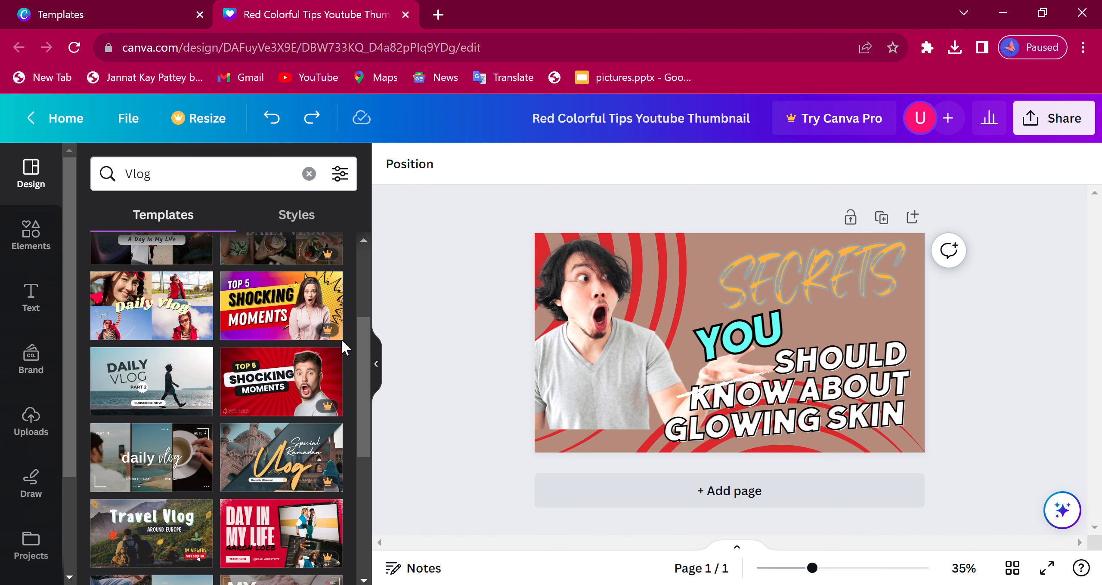
mouse_move(360, 338)
mouse_down()
mouse_move(363, 407)
mouse_move(364, 328)
mouse_up()
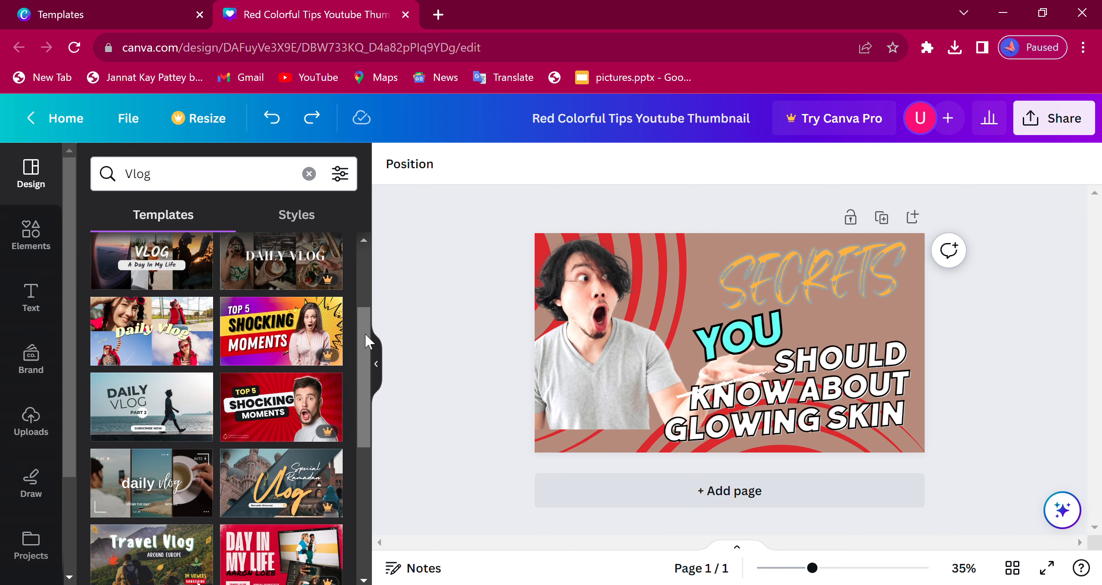
drag(365, 332, 369, 263)
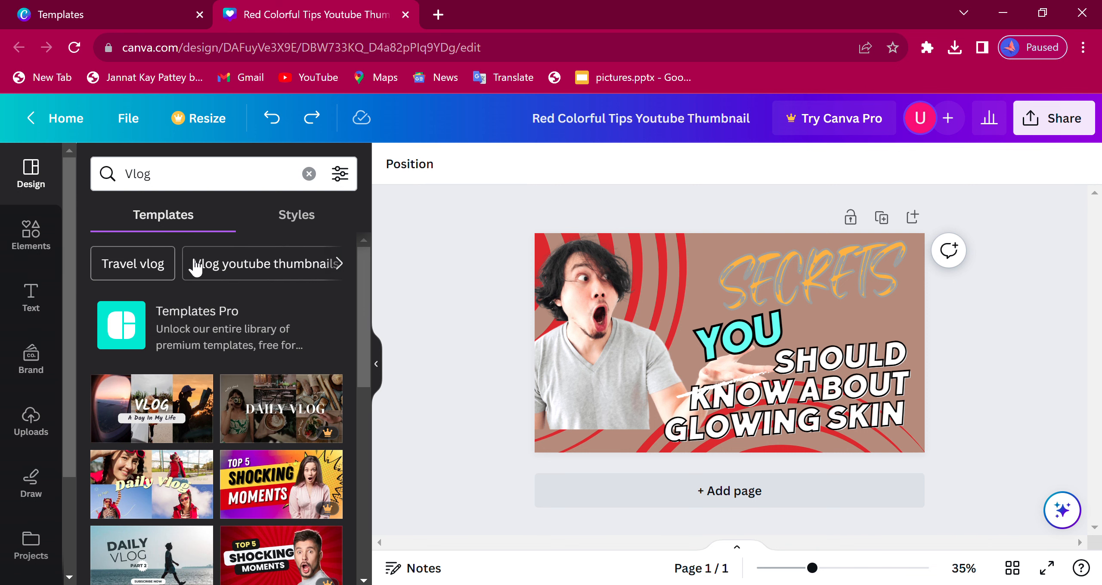
Find the food YouTube thumbnail templates and apply the "How to Cook Delicious Recipes" design on a new second page
click(347, 264)
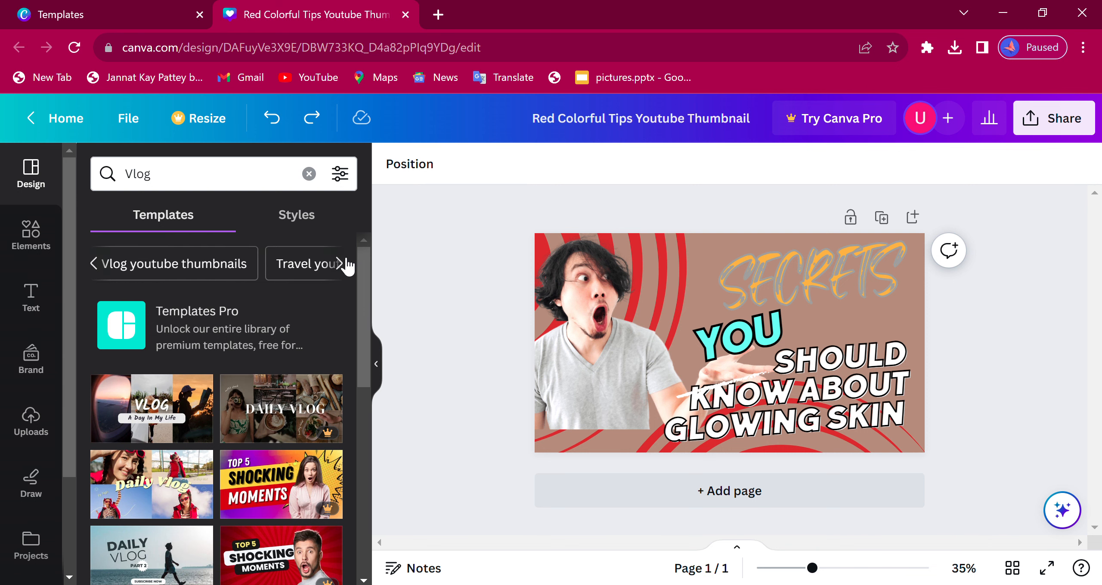
click(346, 264)
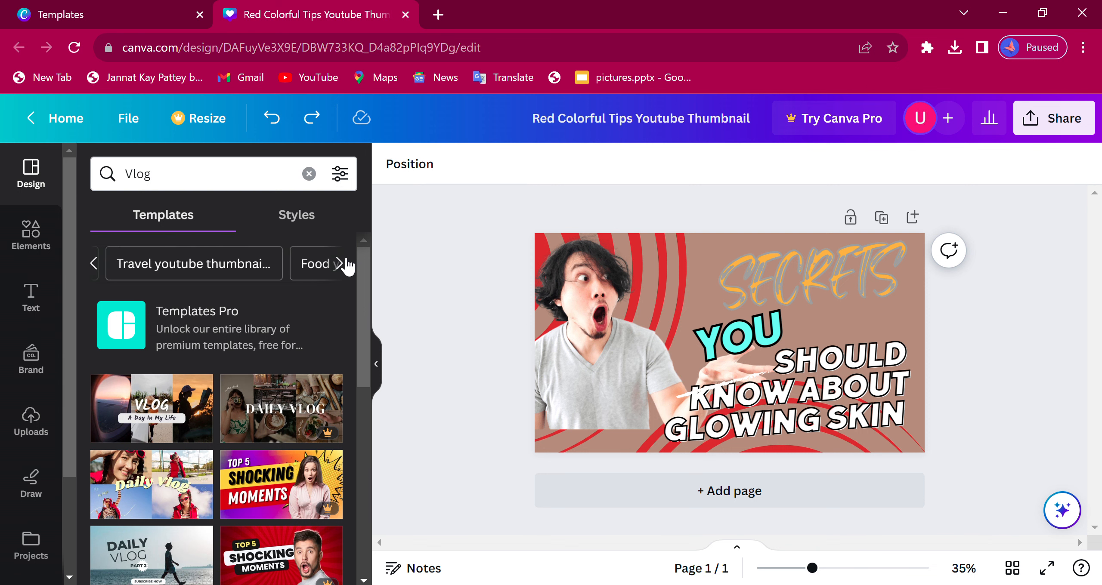
click(319, 261)
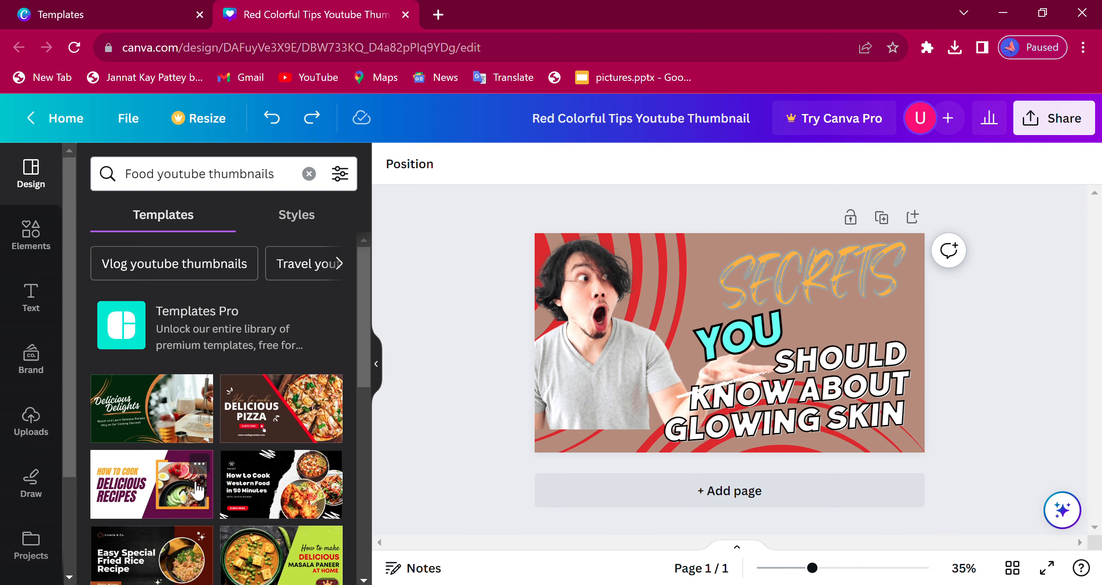
click(742, 513)
click(165, 484)
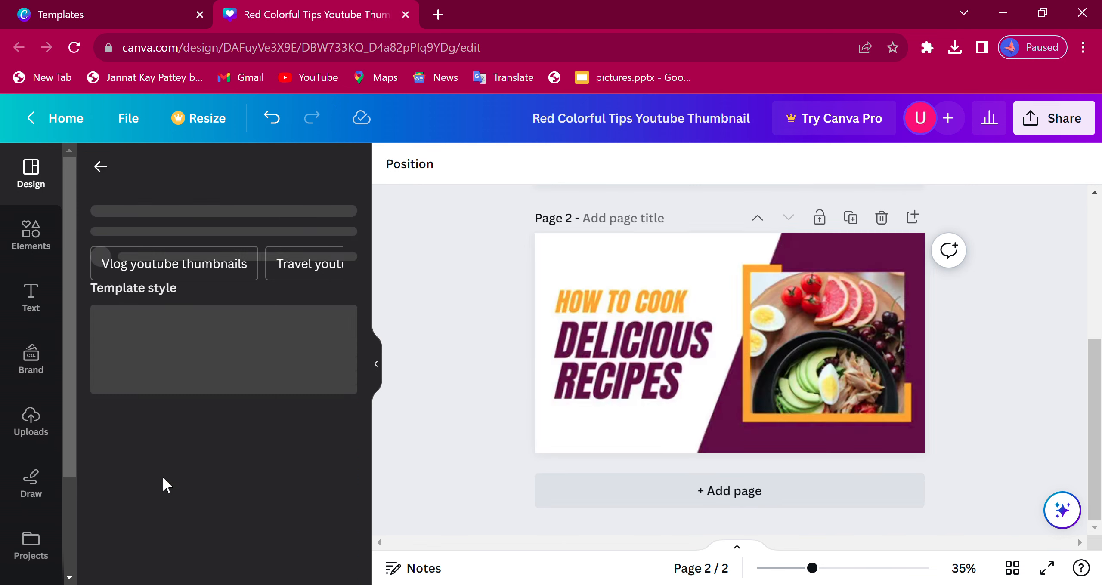
Delete the DELICIOUS RECIPES text from page 2 and remove that page from the design
click(777, 337)
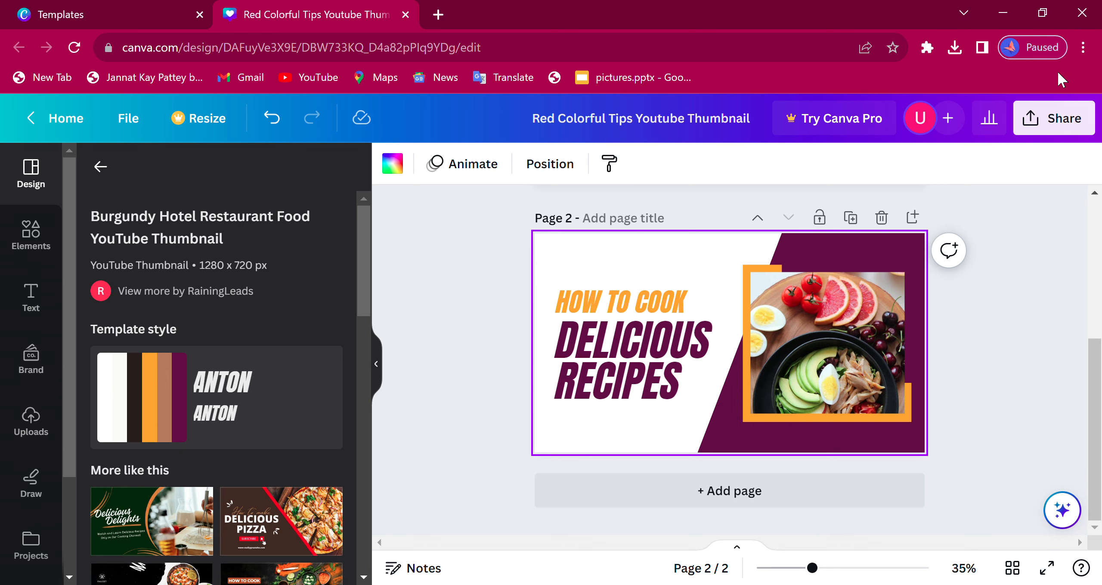
mouse_move(837, 321)
mouse_down()
mouse_move(799, 394)
mouse_move(847, 321)
mouse_move(838, 317)
mouse_up()
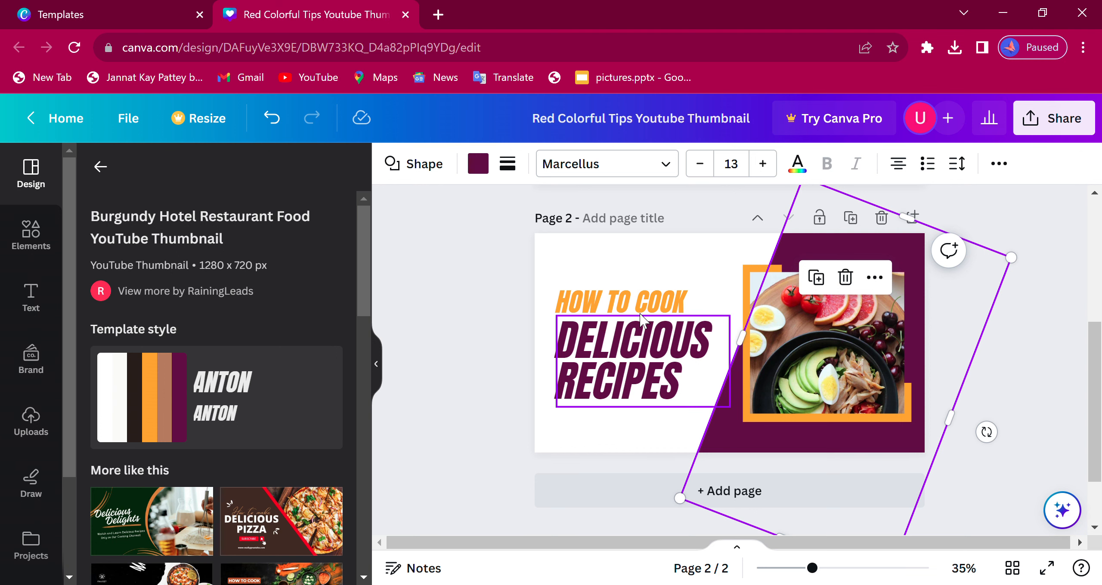
click(622, 363)
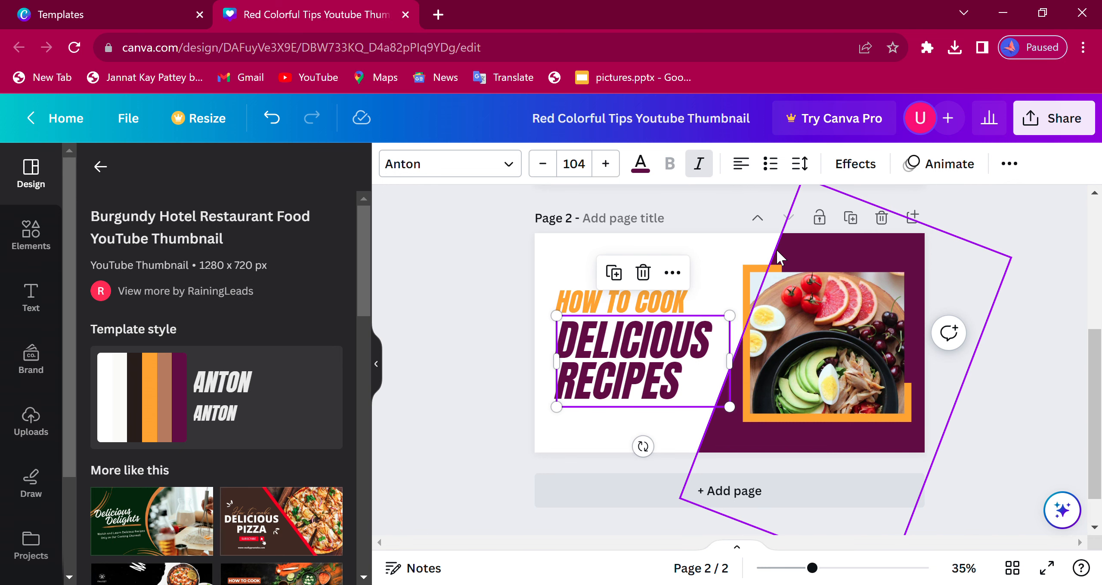
click(643, 273)
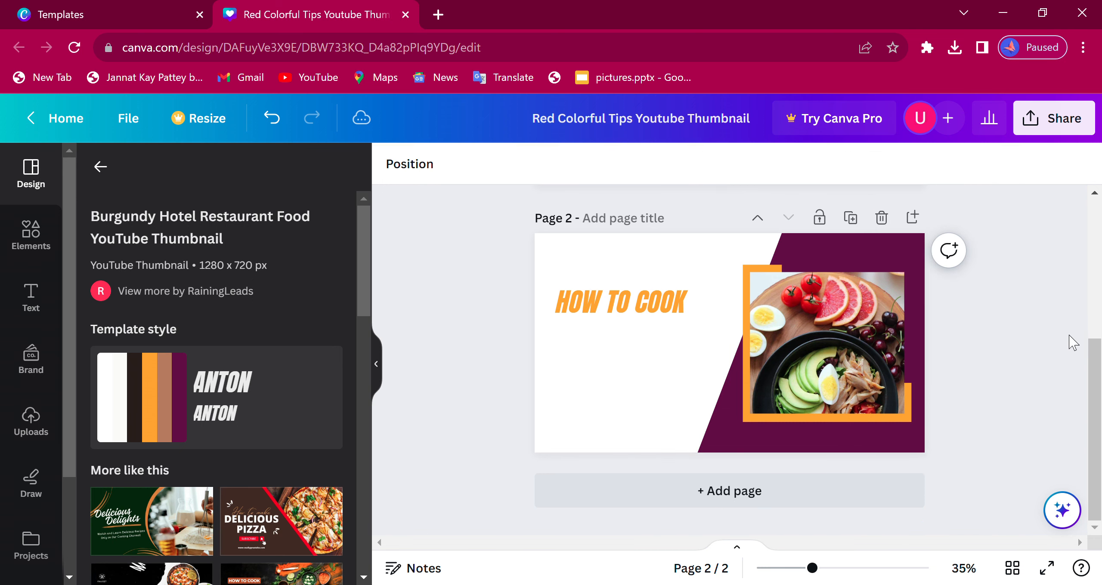
click(881, 220)
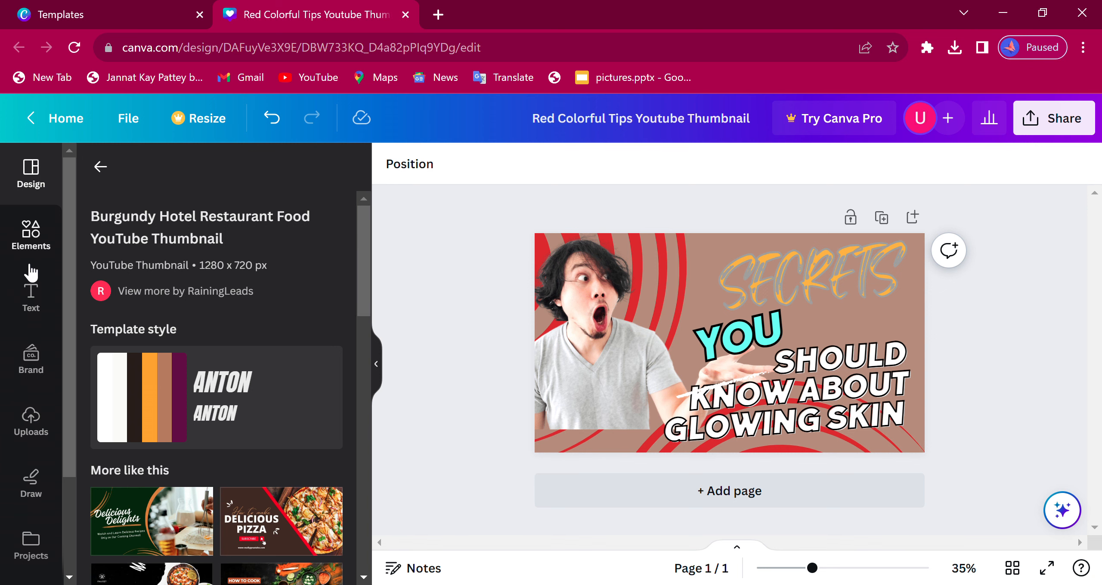
Add a rounded square from the basic shapes to the thumbnail
click(39, 243)
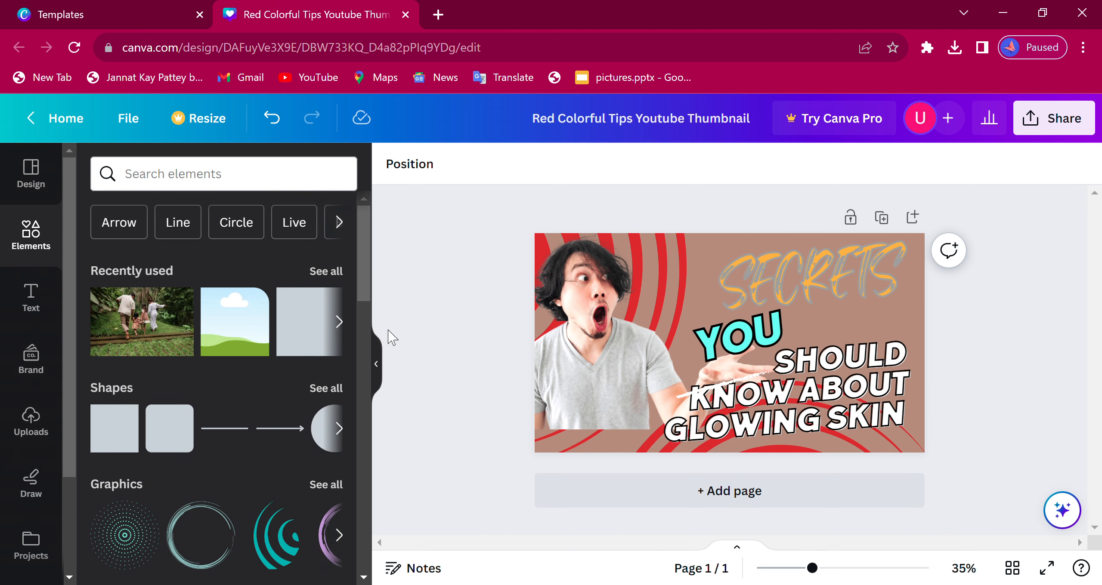
click(340, 323)
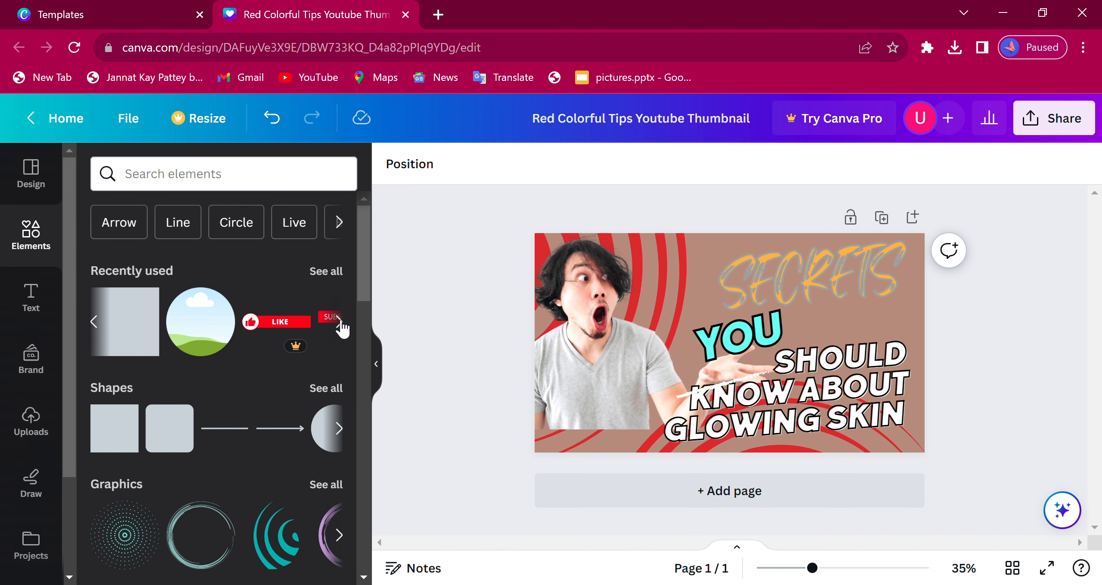
click(340, 323)
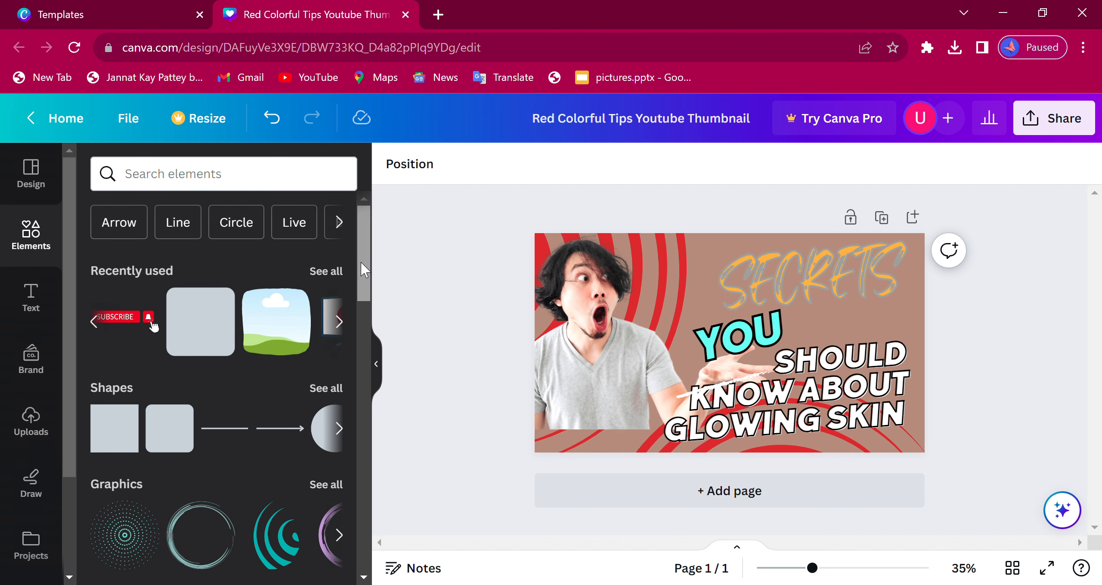
drag(360, 262, 362, 292)
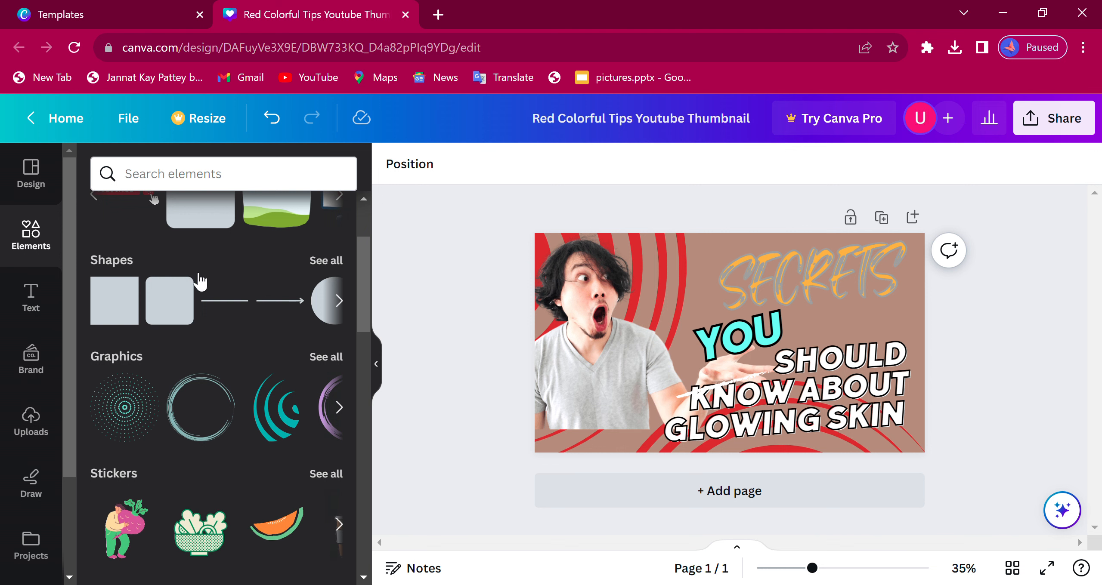
click(180, 321)
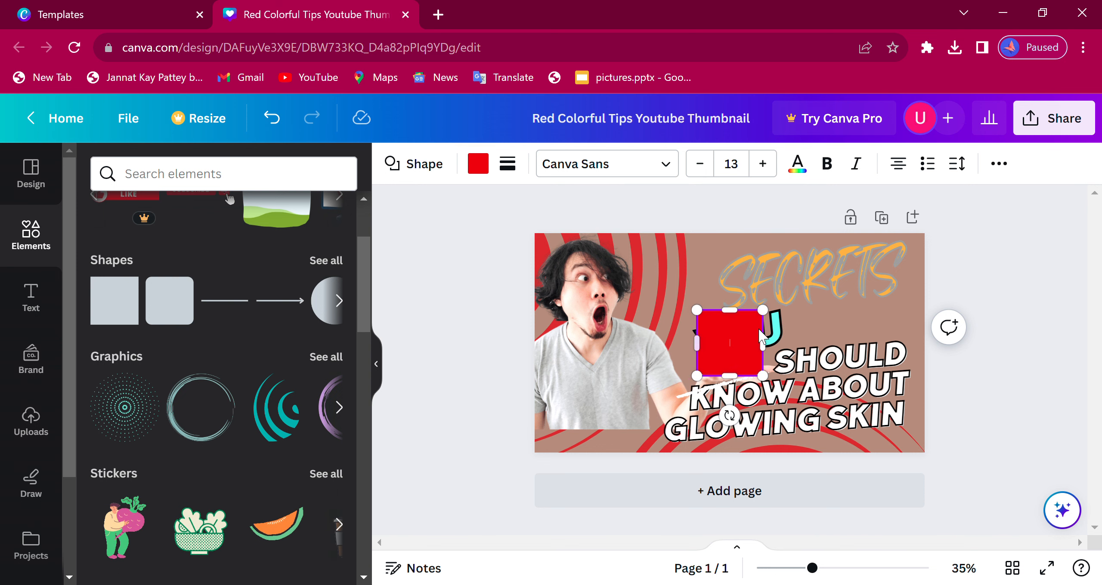
Shift the SHOULD KNOW ABOUT GLOWING SKIN text slightly up and right, and move the red rounded square over the start of SECRETS
mouse_move(834, 399)
mouse_down()
mouse_move(881, 336)
mouse_move(850, 389)
mouse_up()
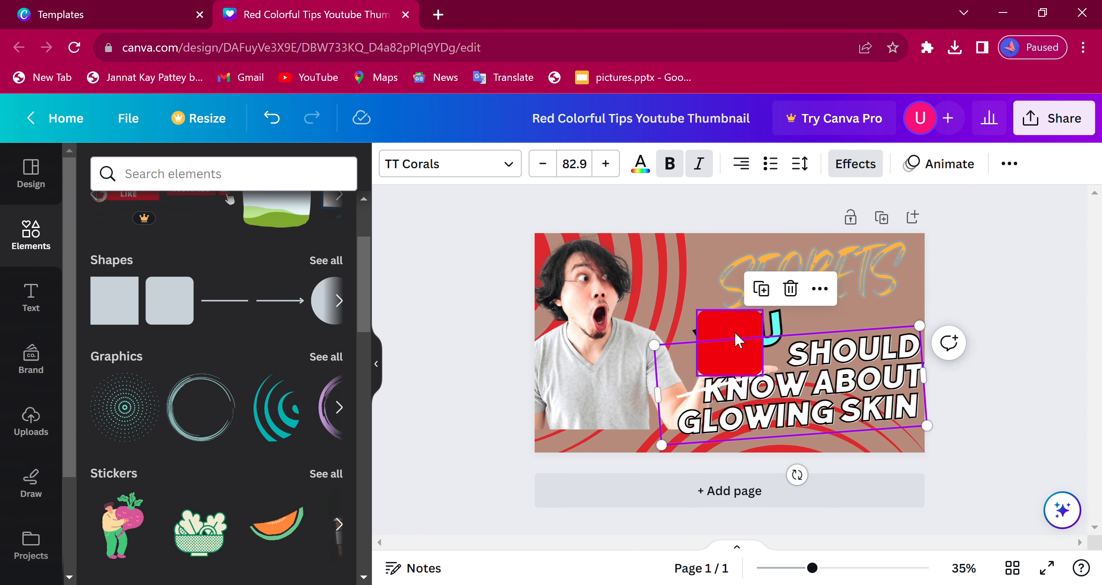
drag(753, 322, 734, 273)
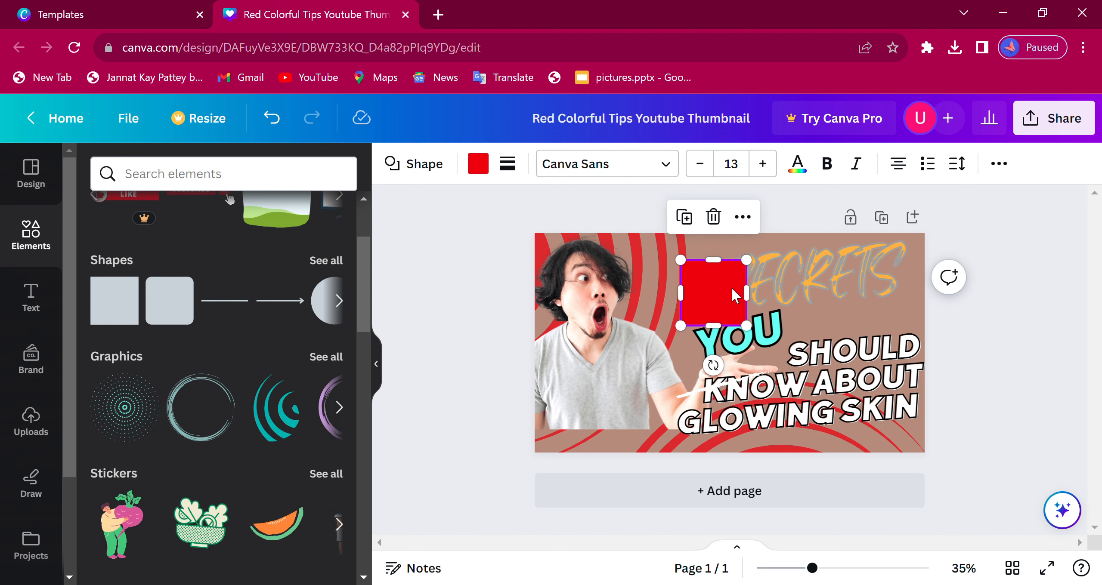
right_click(736, 296)
click(726, 288)
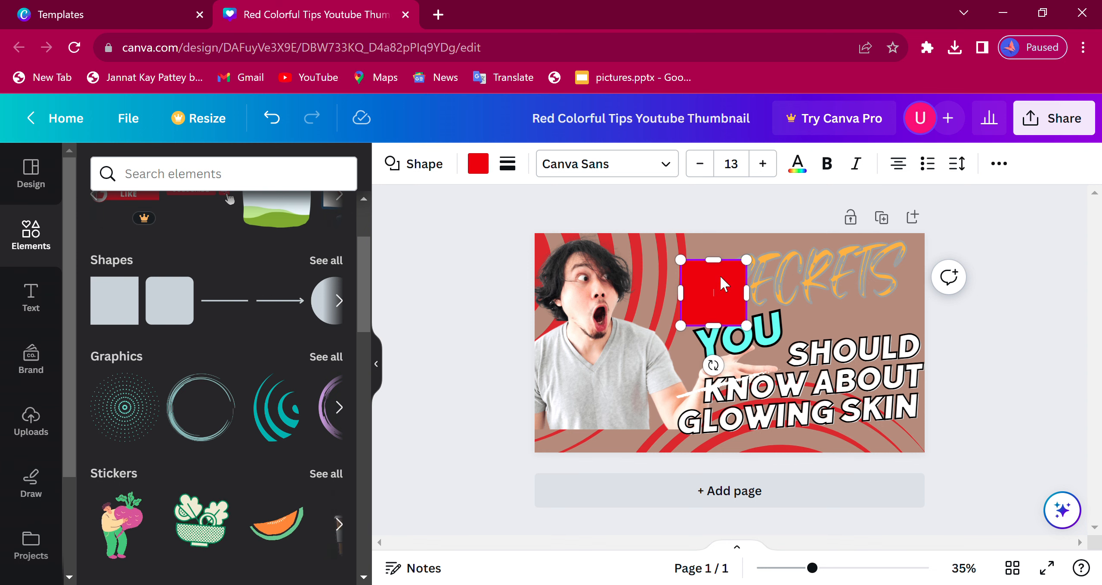
Bring the SECRETS text one layer forward
click(767, 272)
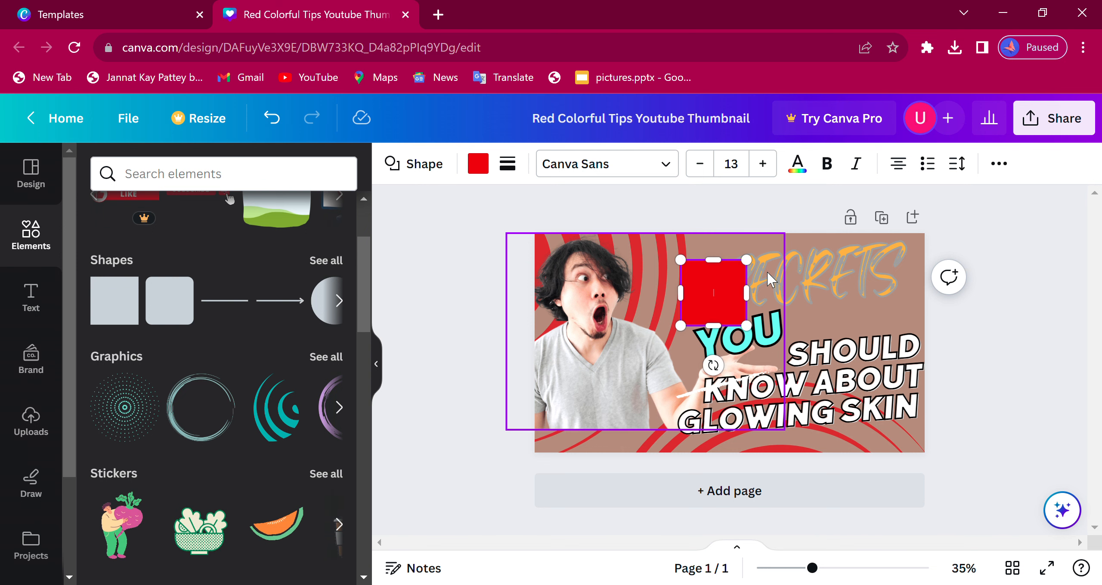
click(826, 280)
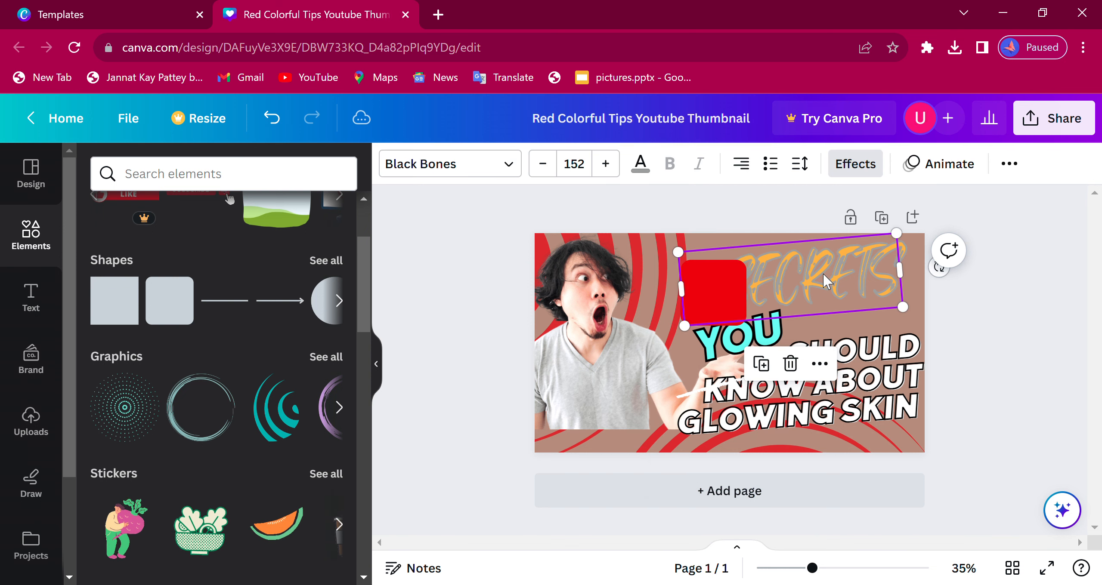
click(820, 363)
mouse_move(859, 416)
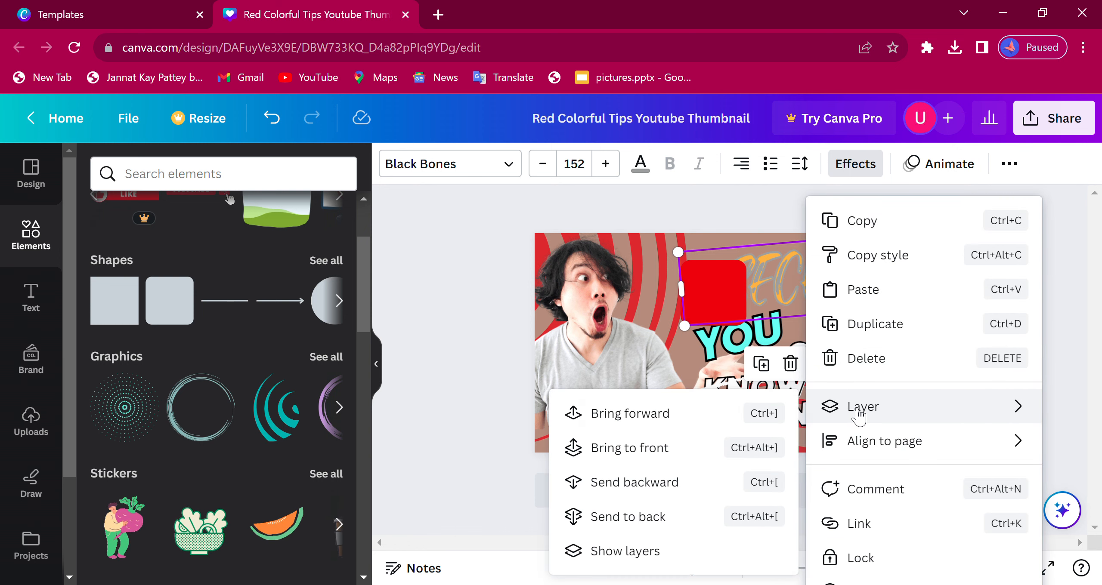
click(644, 417)
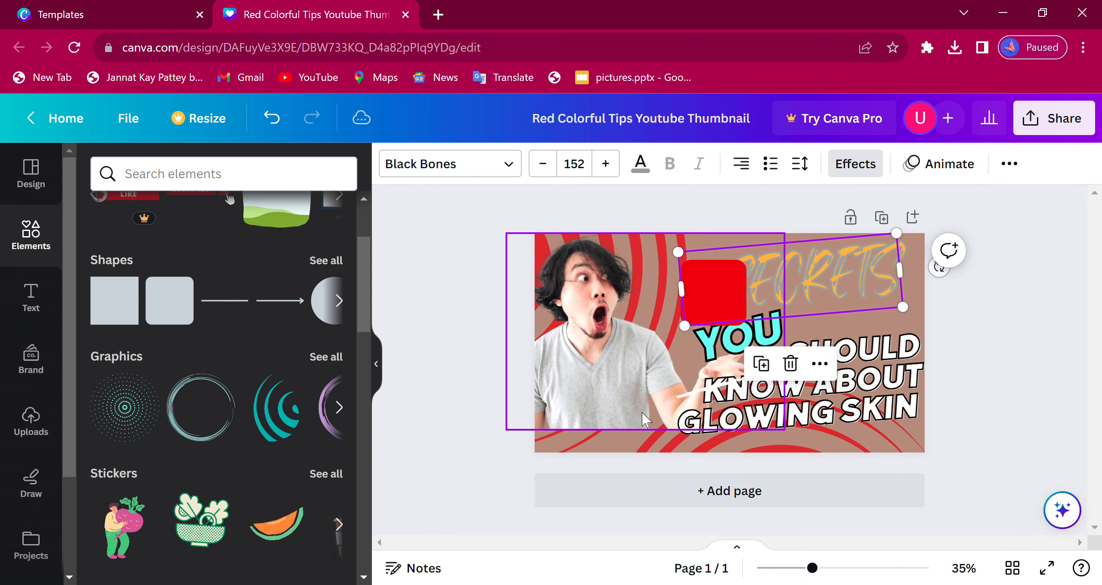
double_click(811, 269)
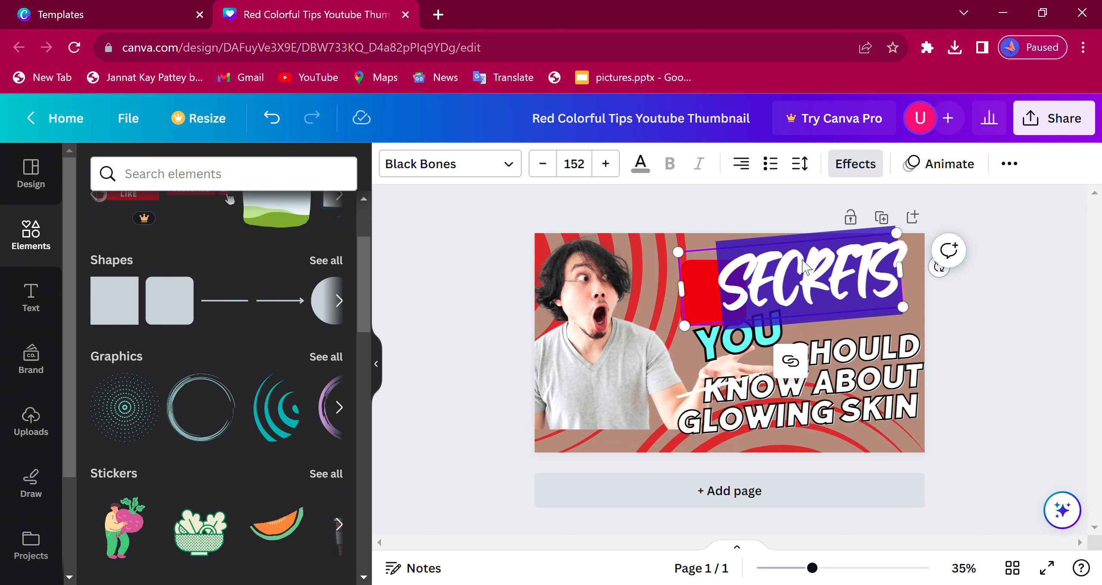
click(1050, 217)
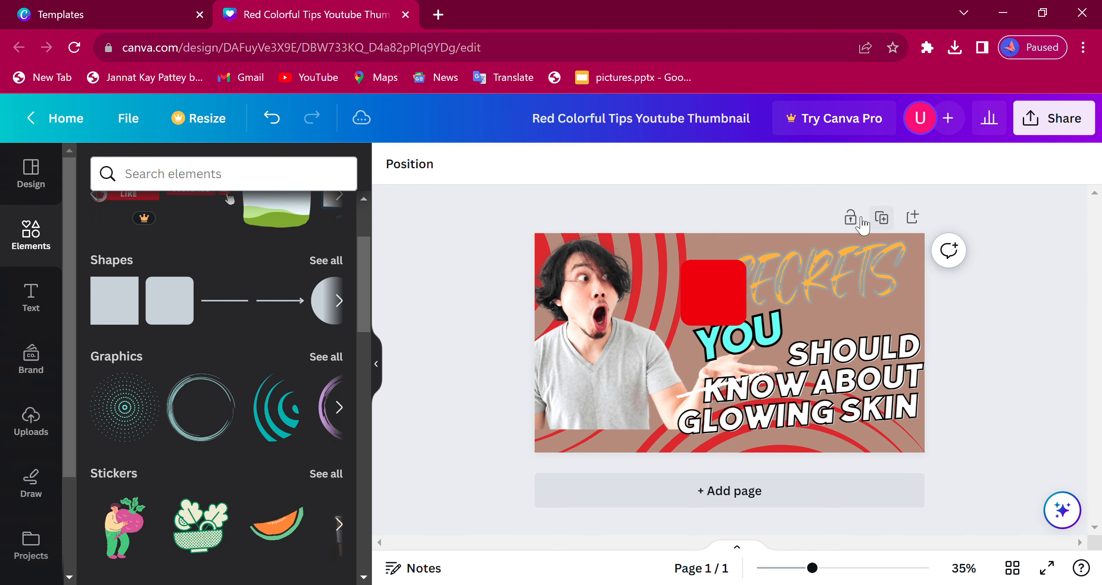
click(802, 275)
right_click(801, 272)
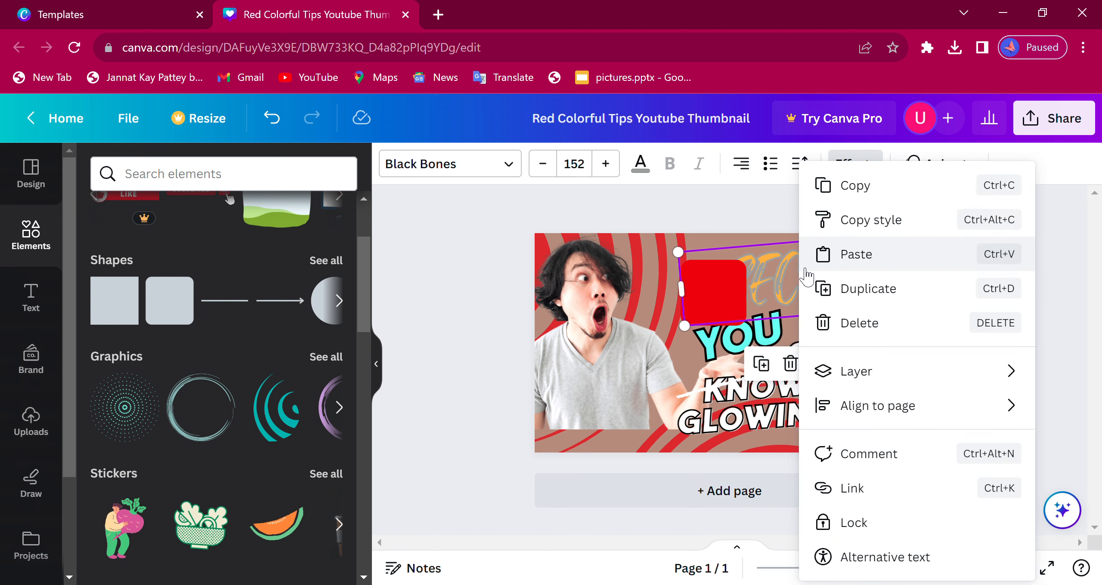
click(753, 273)
double_click(757, 275)
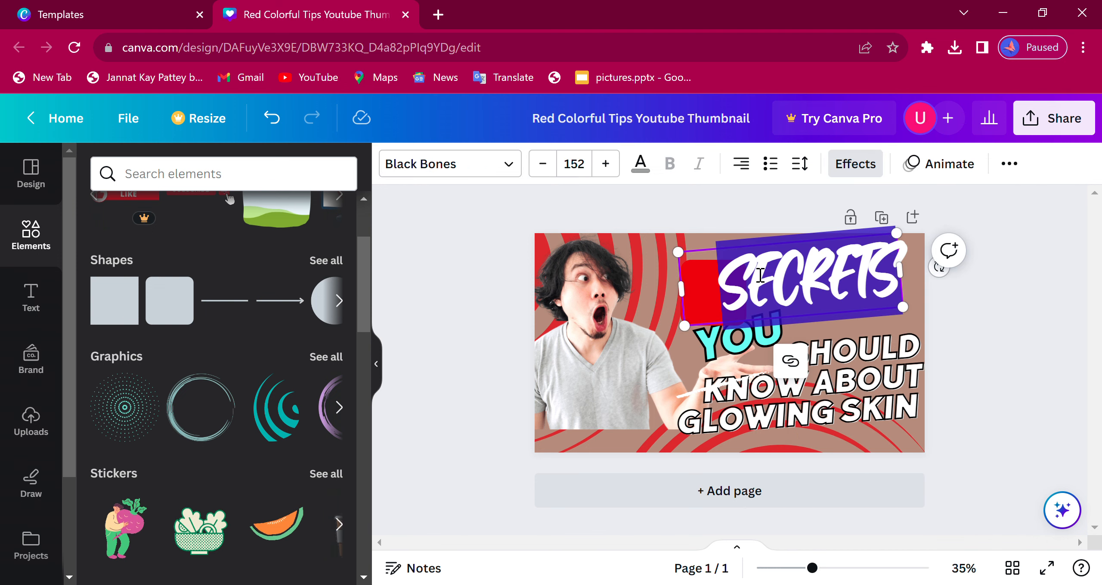
Enlarge the SECRETS text slightly to font size 154
click(706, 280)
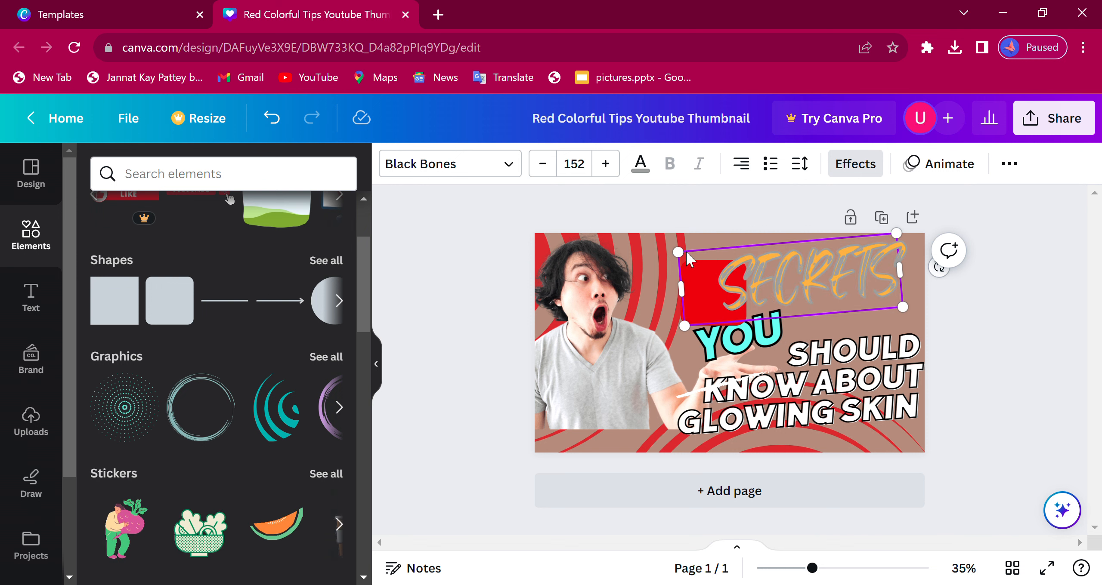
mouse_move(688, 260)
mouse_down()
mouse_move(701, 266)
mouse_move(673, 254)
mouse_up()
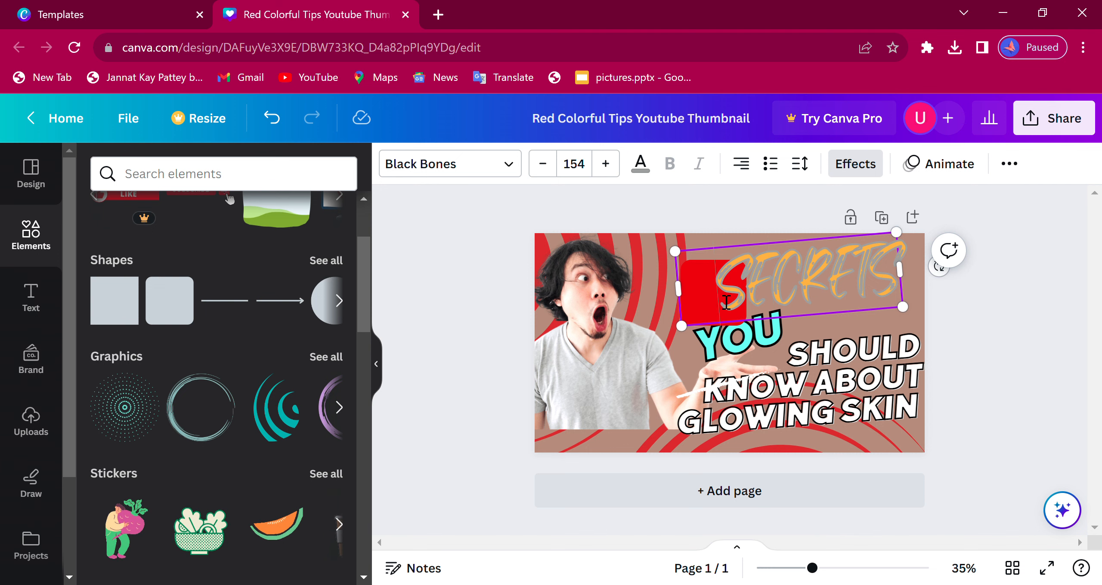
click(706, 297)
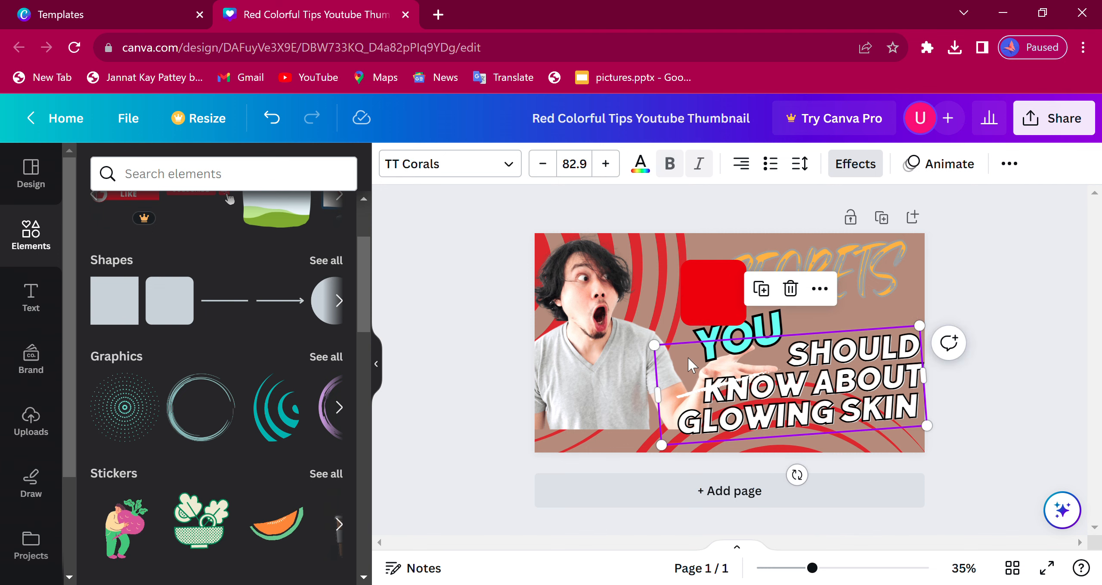
Widen the red rounded square into a banner and move it up over the SECRETS text
click(709, 291)
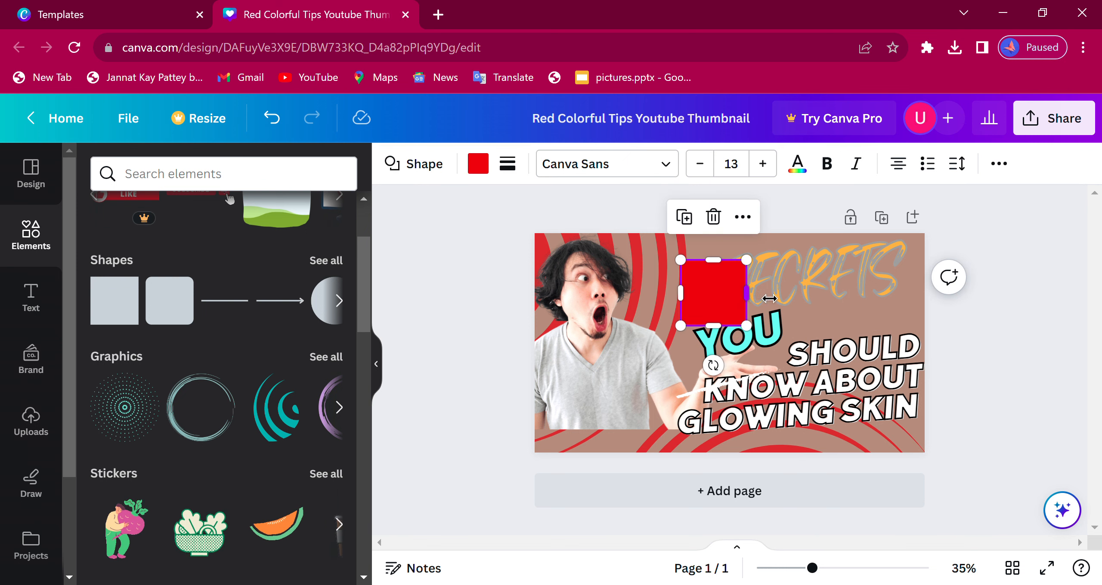
drag(769, 298, 904, 262)
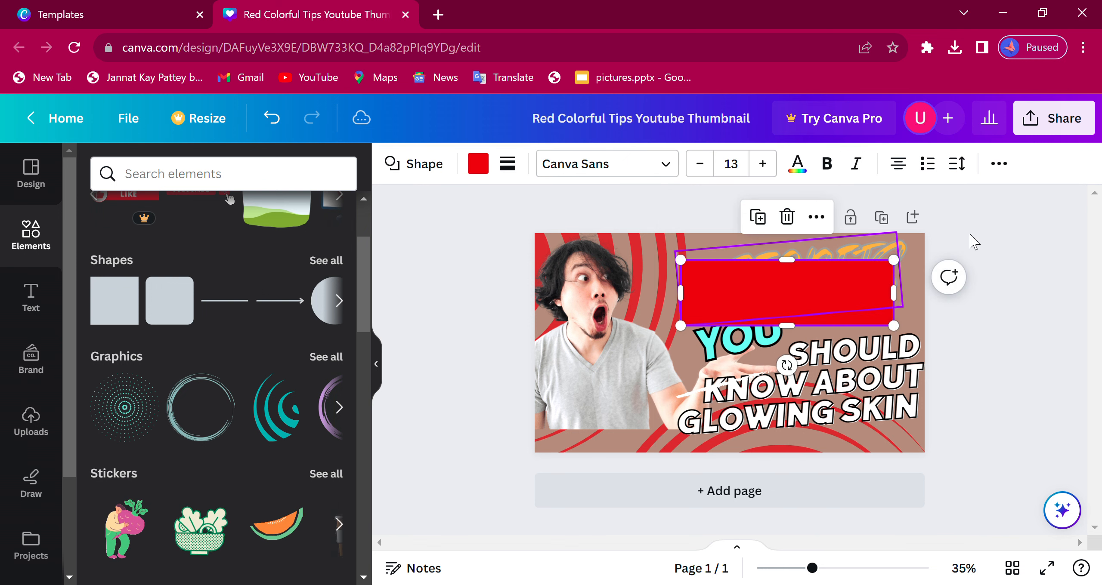
click(990, 239)
drag(883, 300, 897, 270)
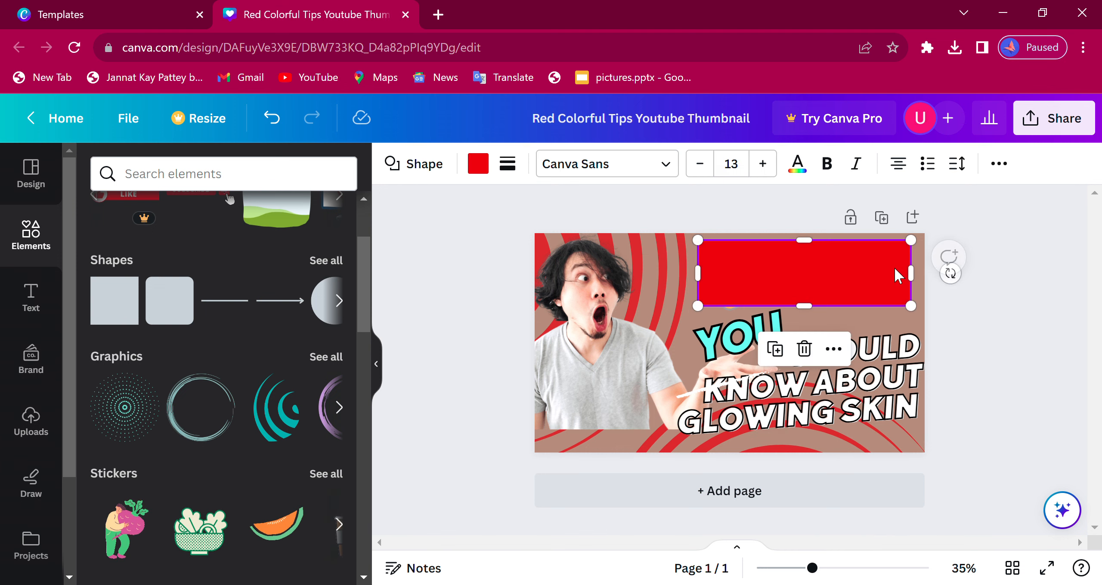
click(962, 264)
click(1012, 218)
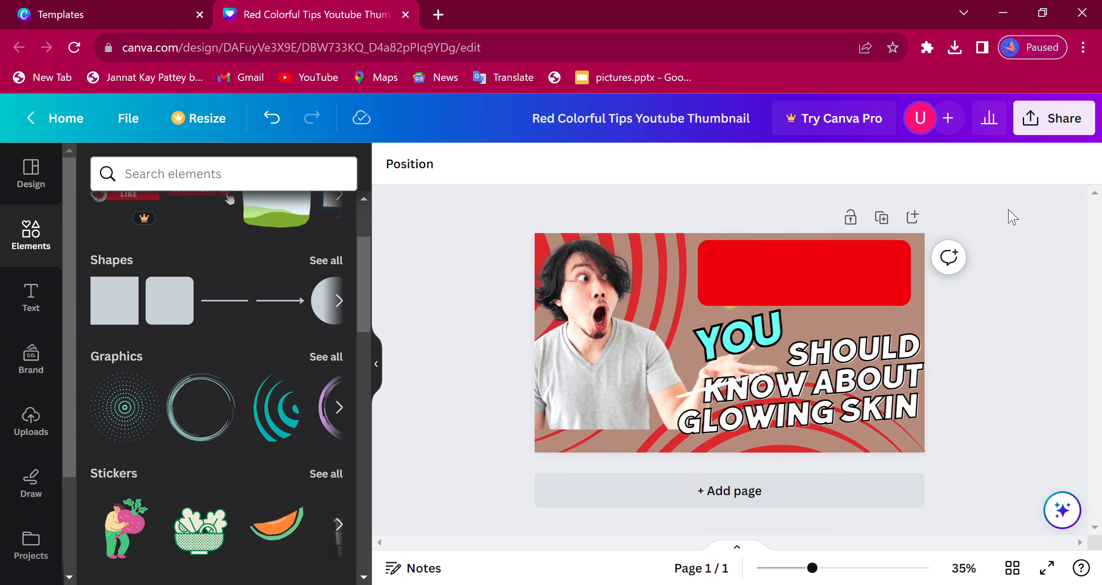
Rotate the red banner slightly counterclockwise to match the slant of the SECRETS text
click(900, 282)
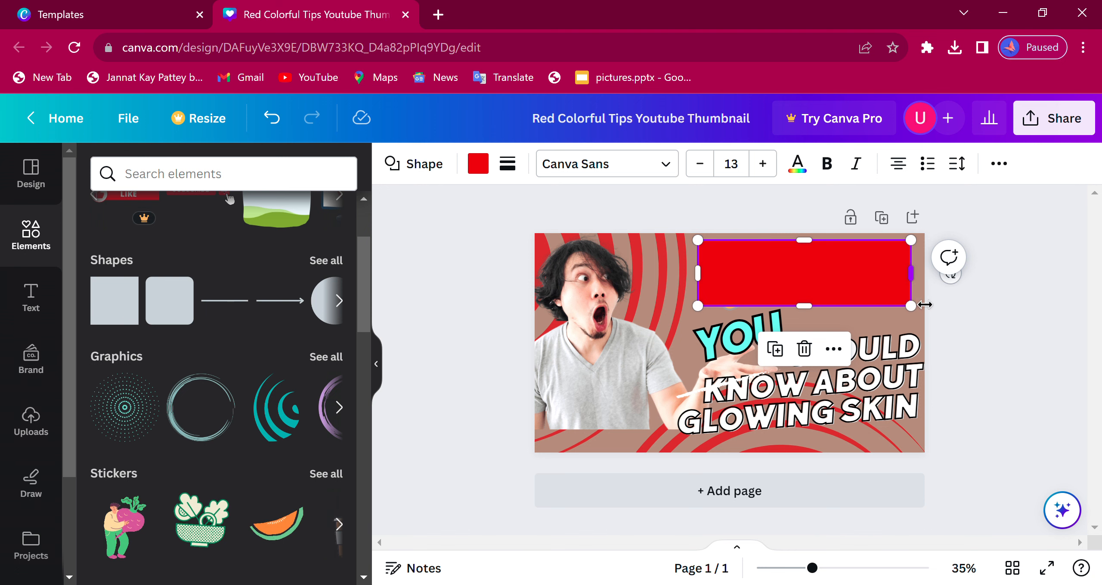
mouse_move(952, 277)
mouse_down()
mouse_move(952, 296)
mouse_move(954, 276)
mouse_up()
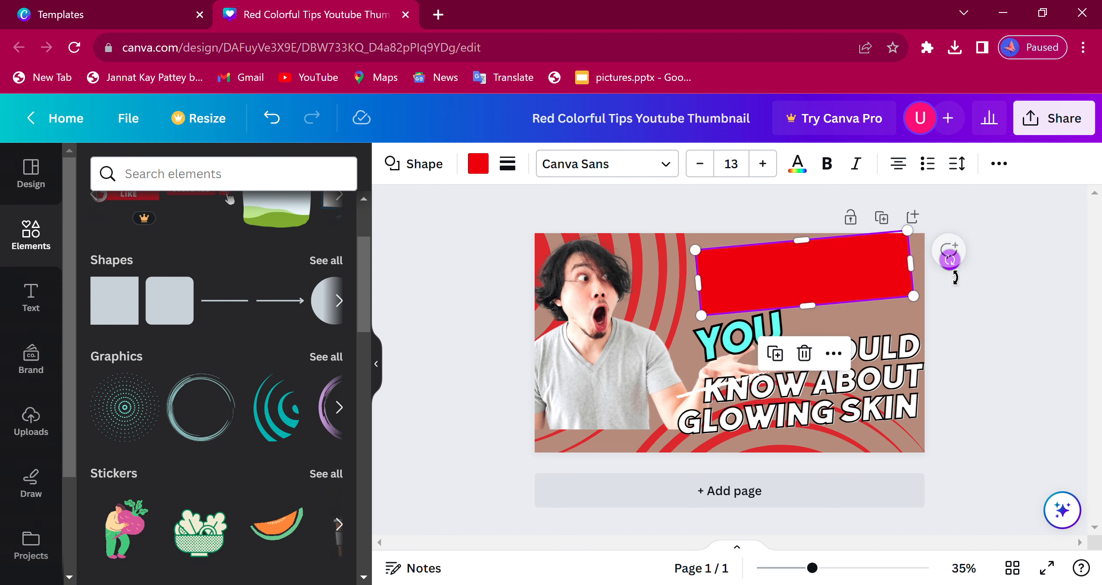
double_click(839, 285)
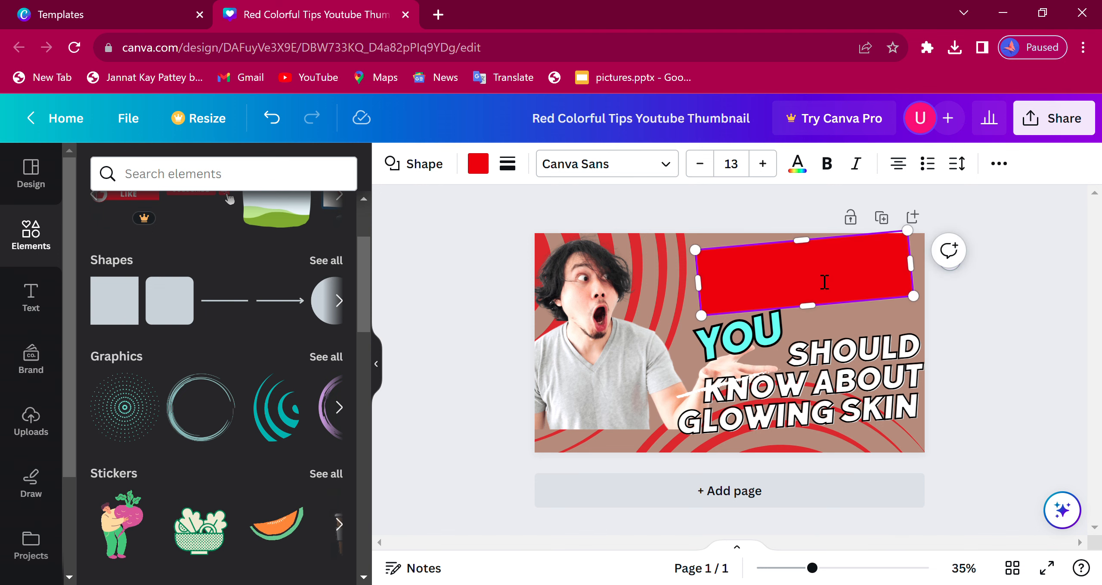
click(649, 305)
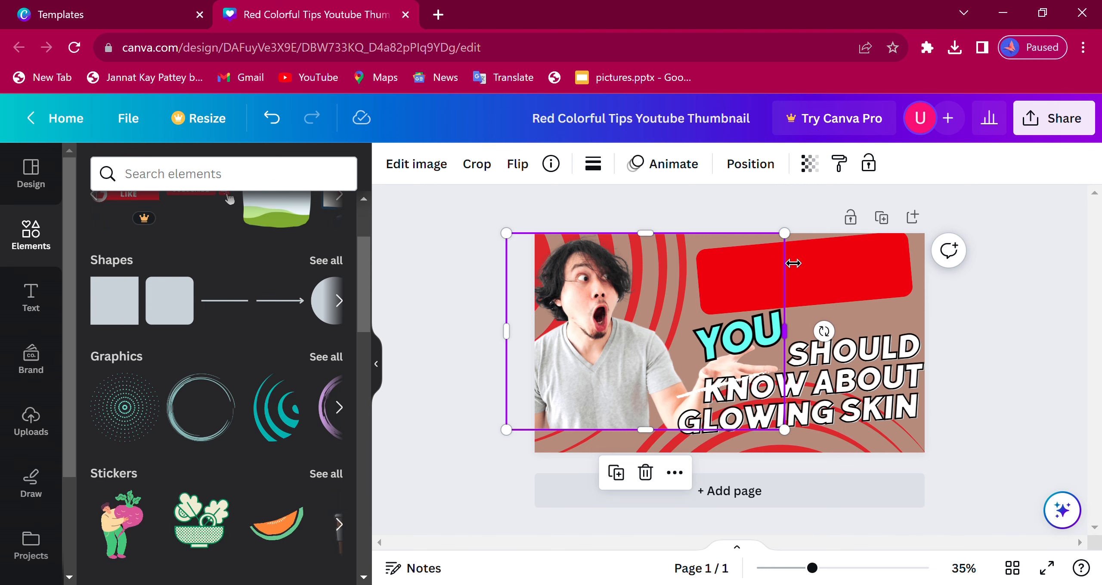
Send the red banner one layer backward
click(831, 268)
right_click(830, 266)
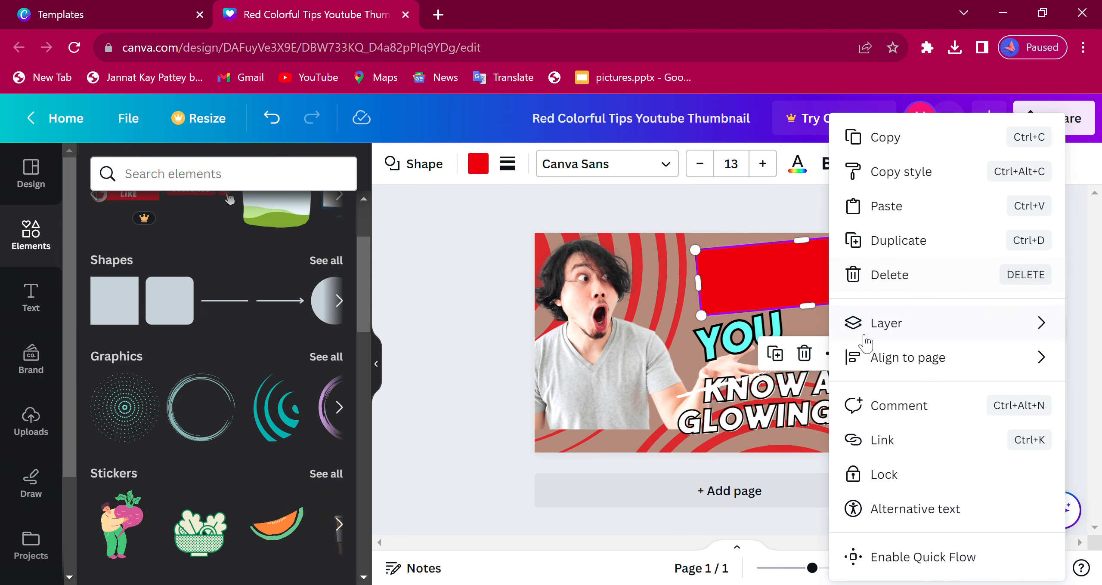
mouse_move(874, 328)
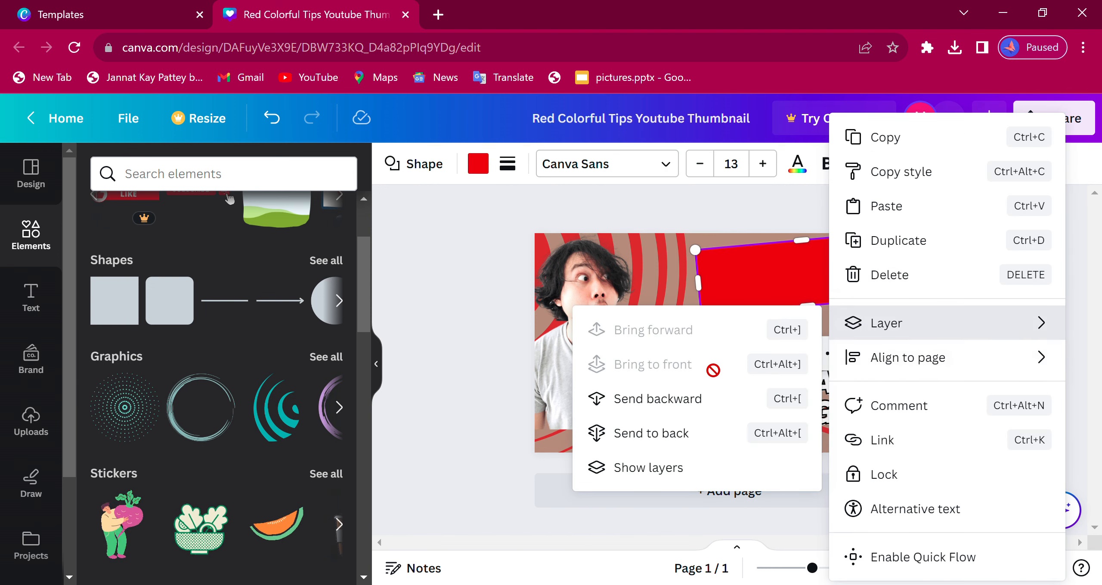
click(673, 401)
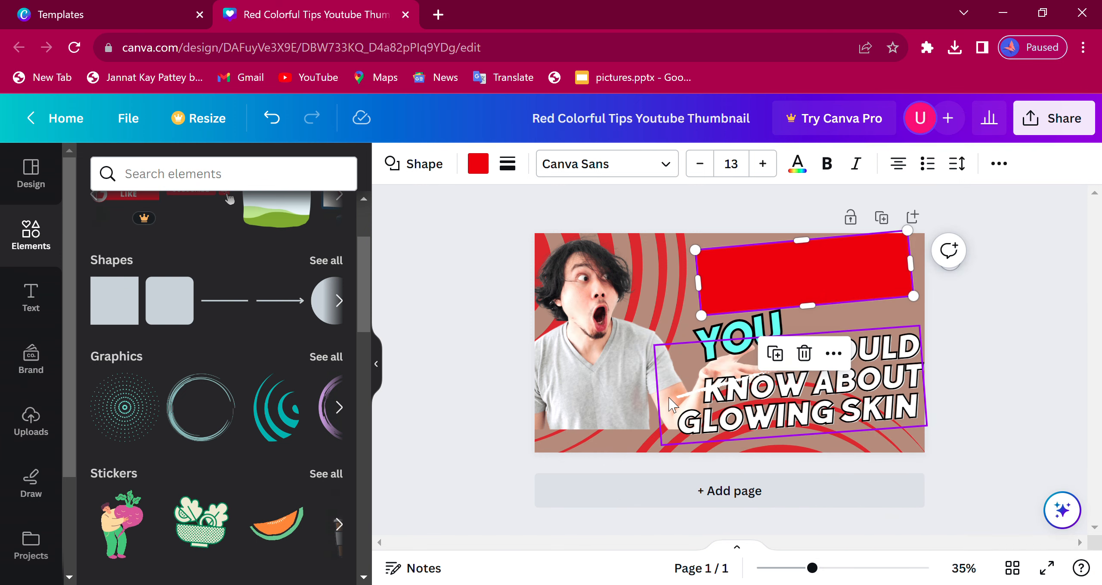
Send the red banner another layer backward so it sits behind the SECRETS text
click(846, 256)
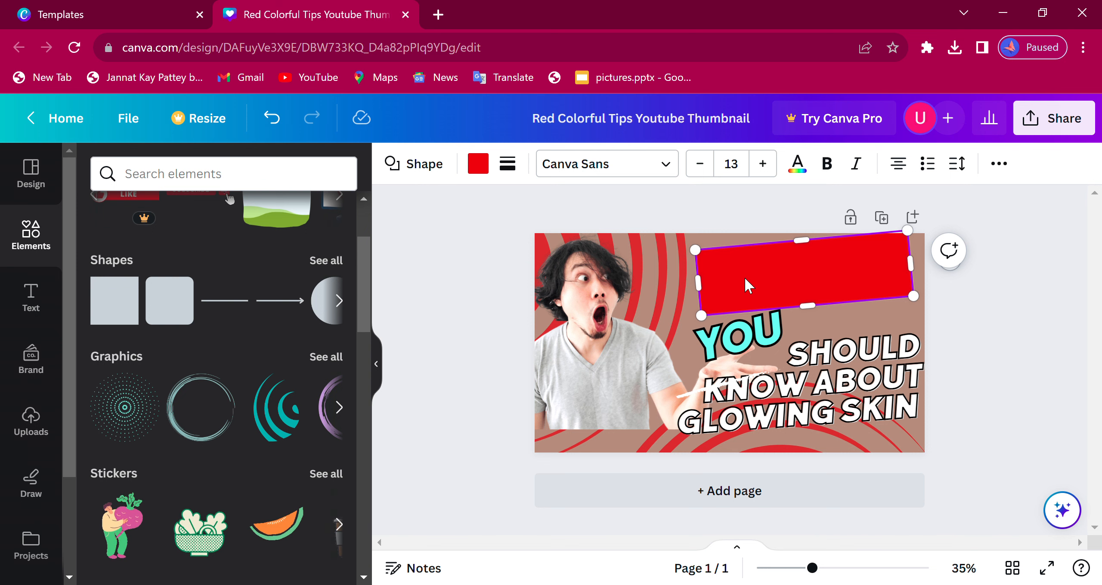
click(667, 279)
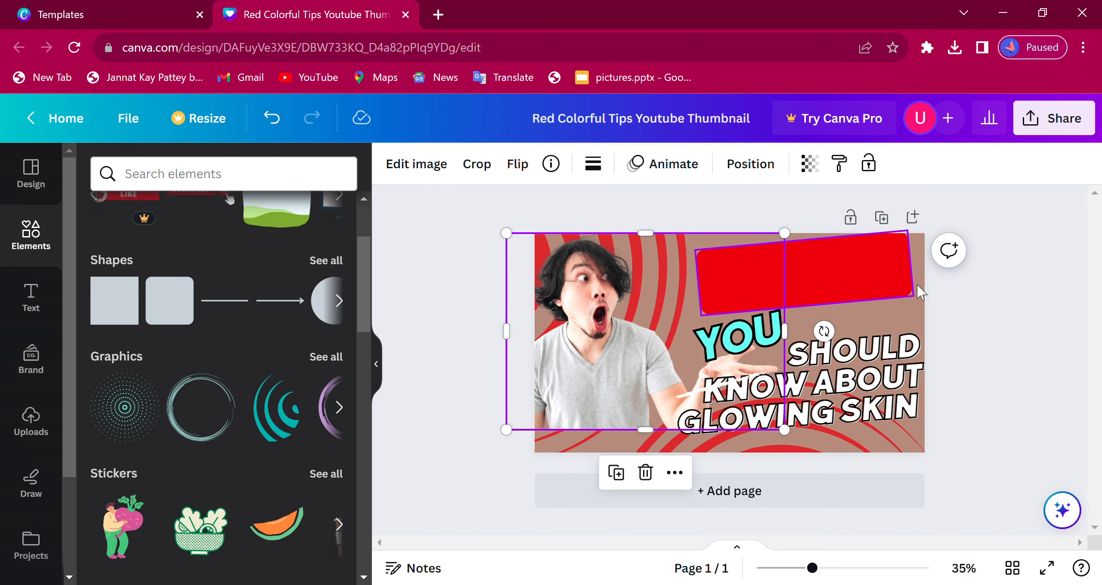
click(991, 283)
click(863, 241)
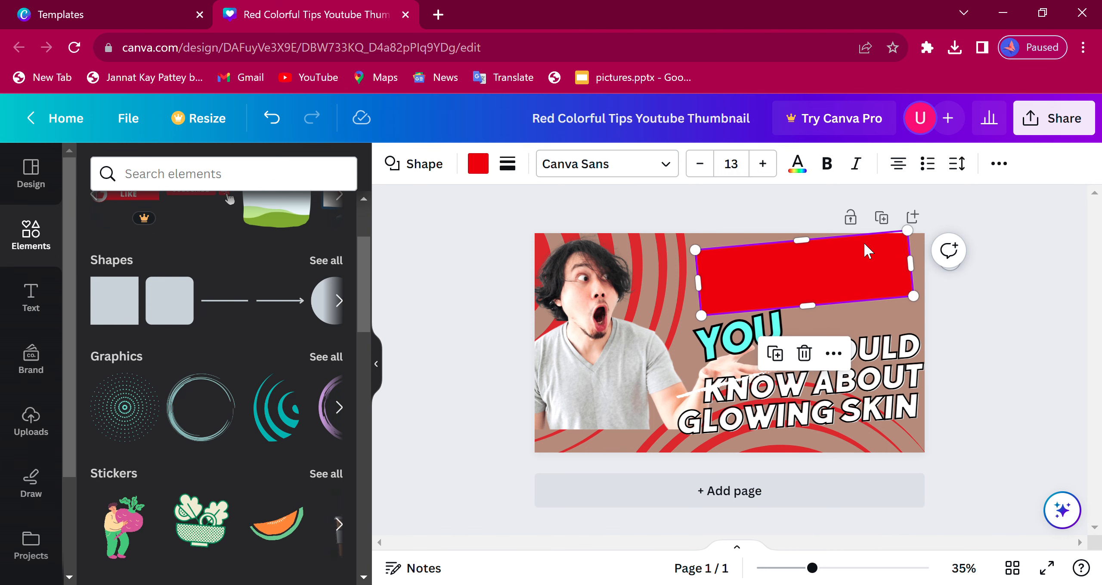
click(835, 354)
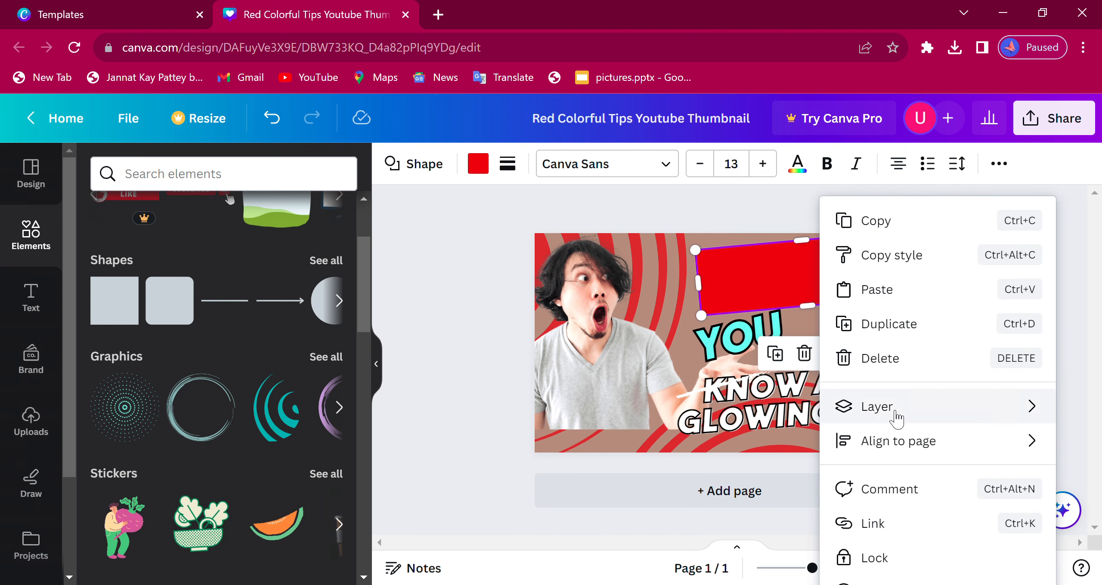
mouse_move(898, 418)
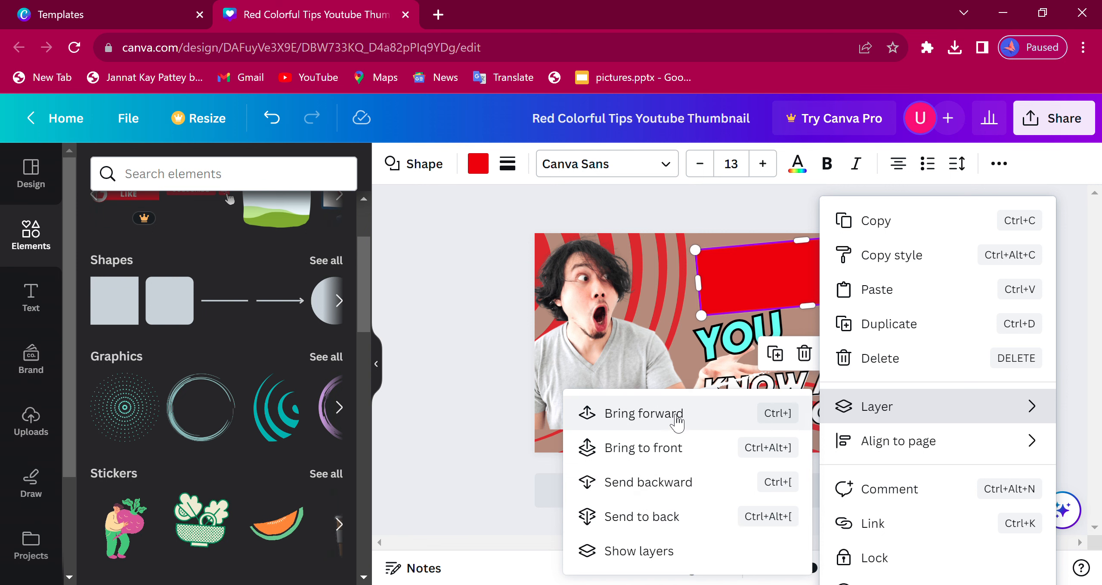
click(673, 481)
click(993, 284)
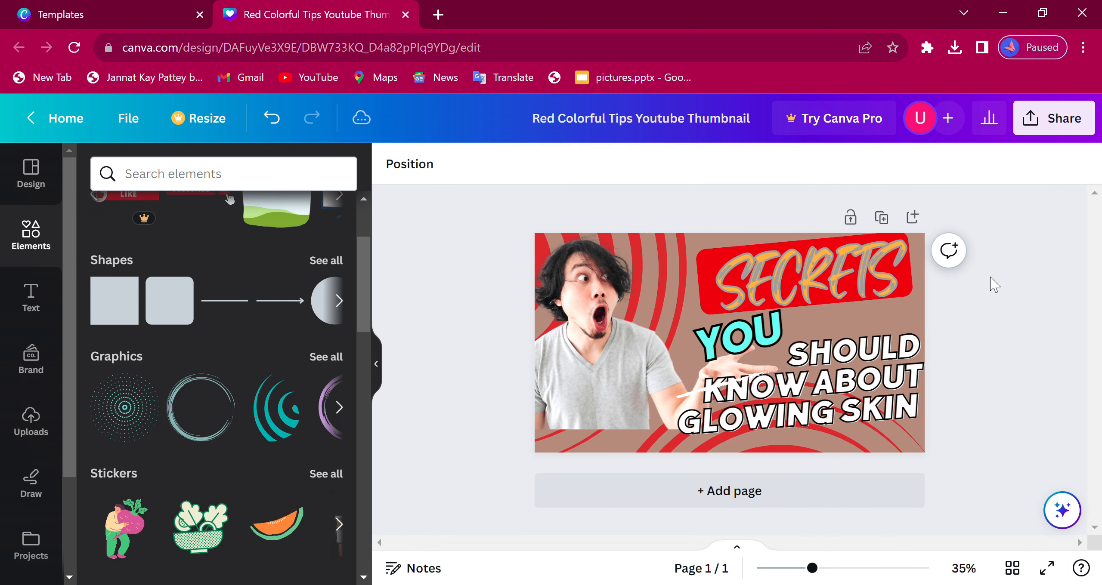
Nudge the SECRETS text slightly left to center it on the red banner
click(883, 272)
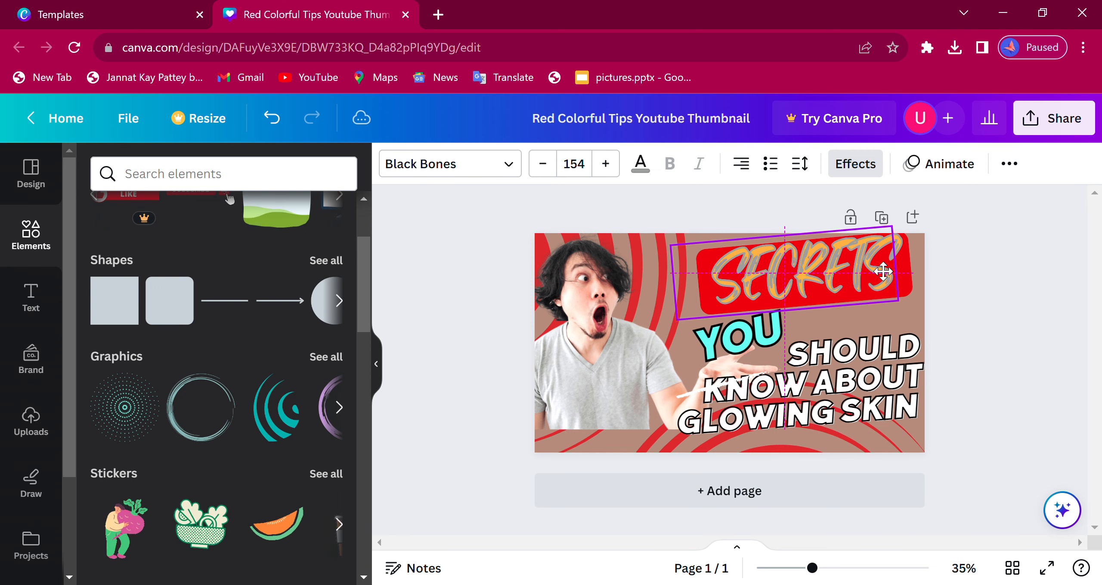
drag(883, 272, 883, 273)
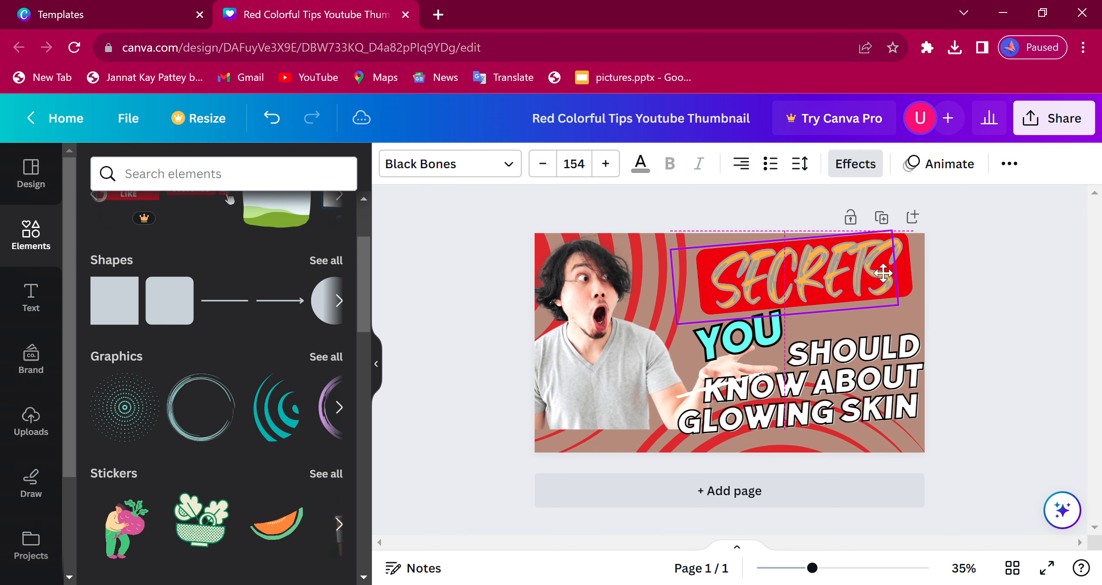
click(1004, 239)
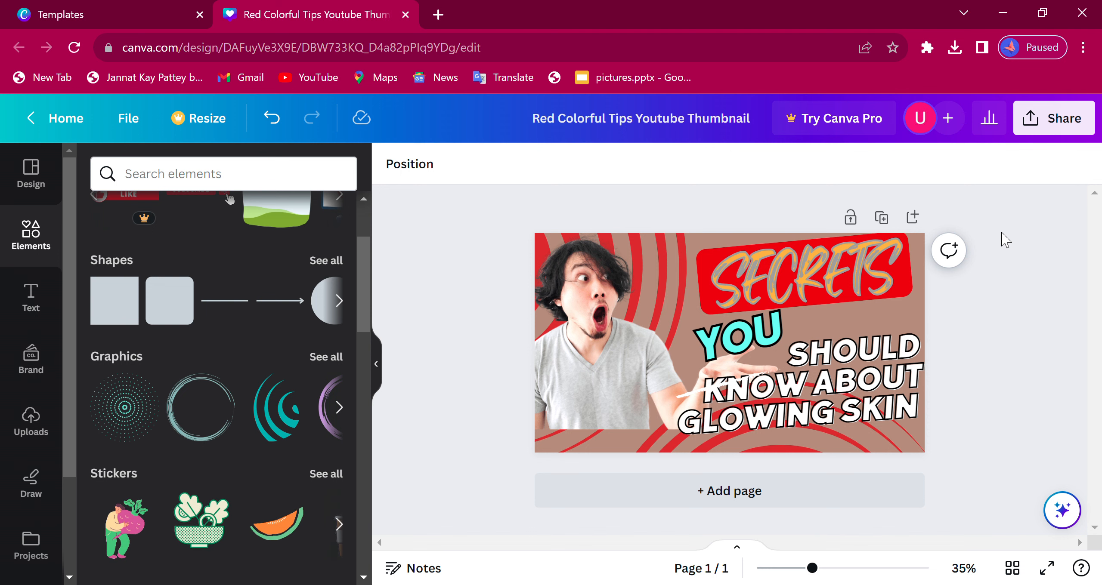
click(134, 441)
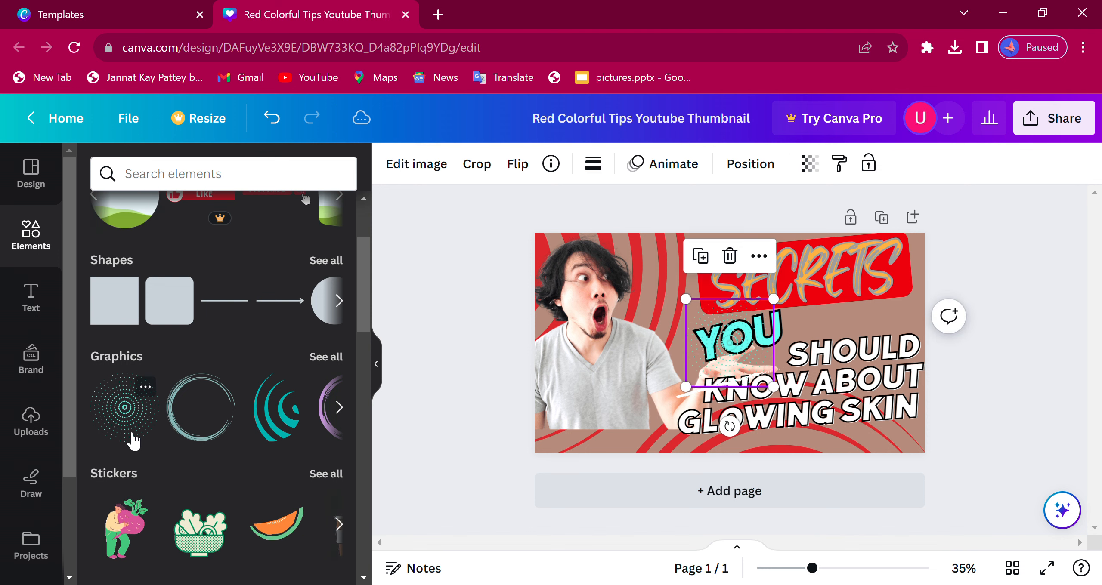
drag(738, 340, 614, 394)
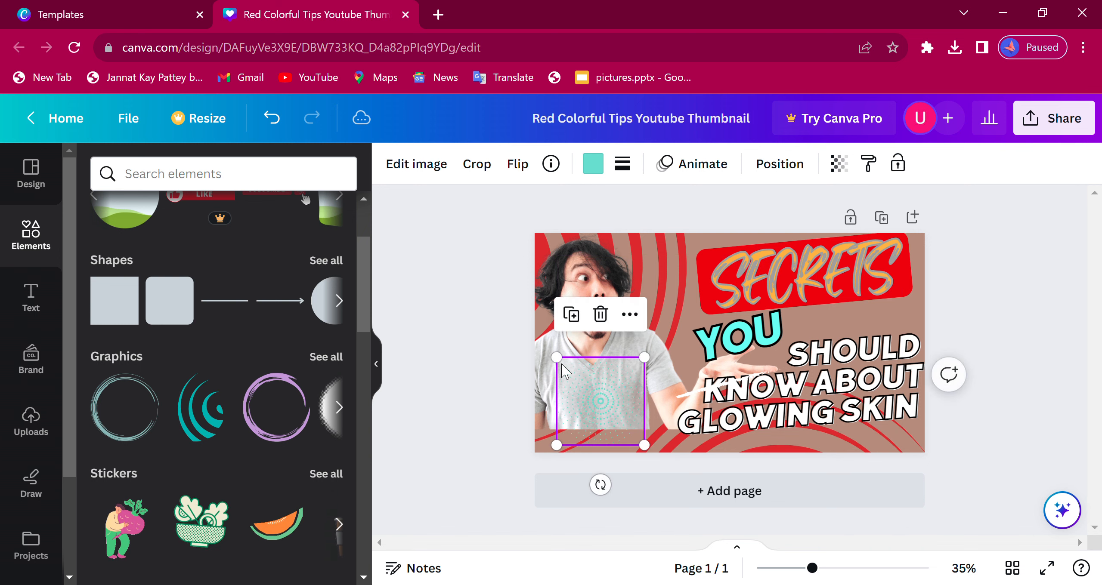
click(600, 315)
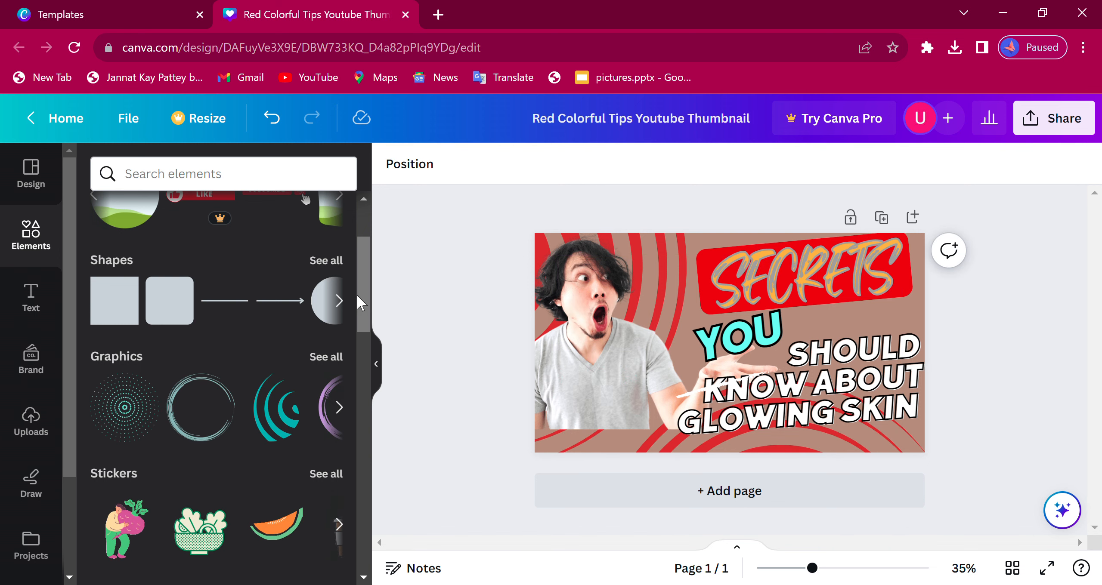
Search the elements for subscribe button, and add the red SUBSCRIBE graphic with bell and hand cursor, scaled down over the man's shirt
drag(357, 294, 288, 252)
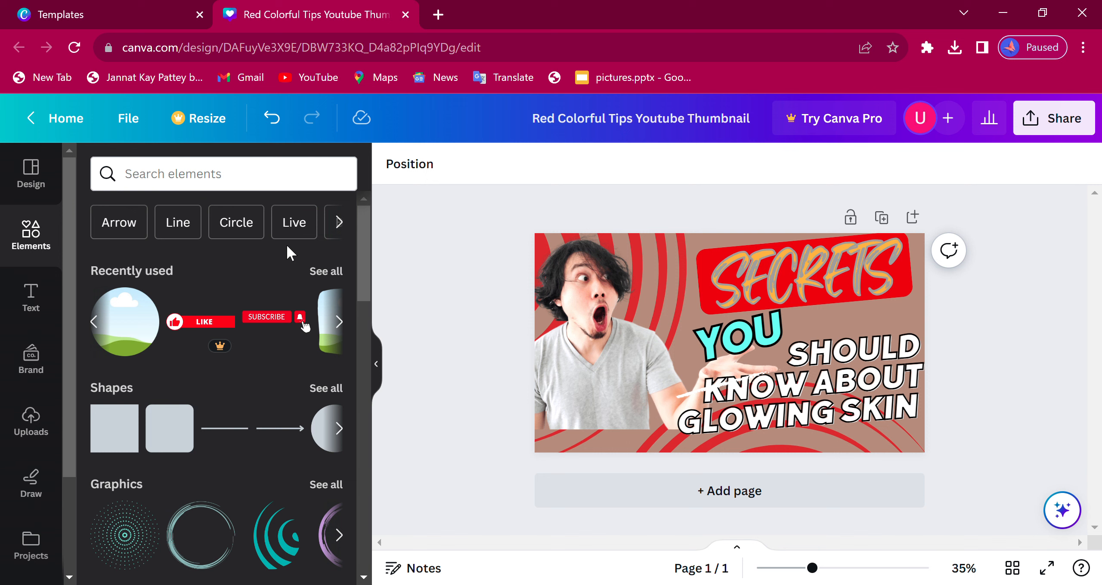
click(294, 186)
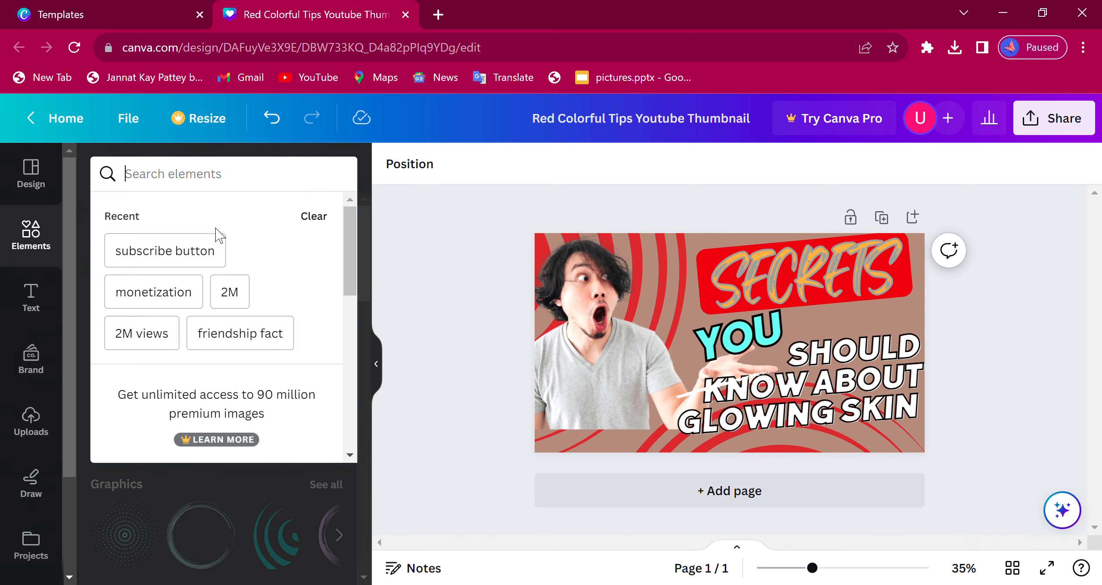
click(189, 252)
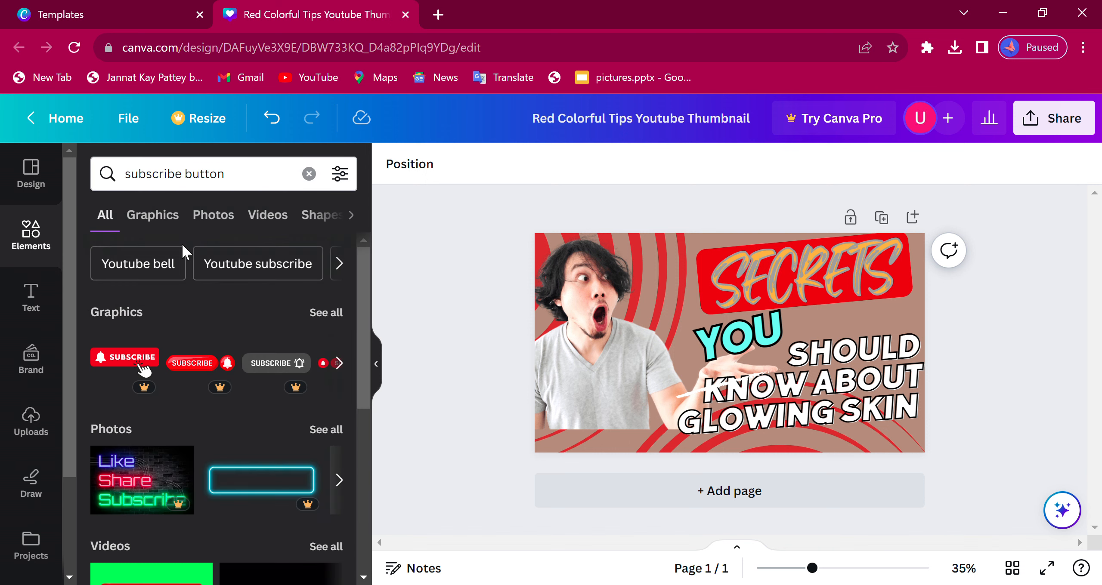
click(339, 363)
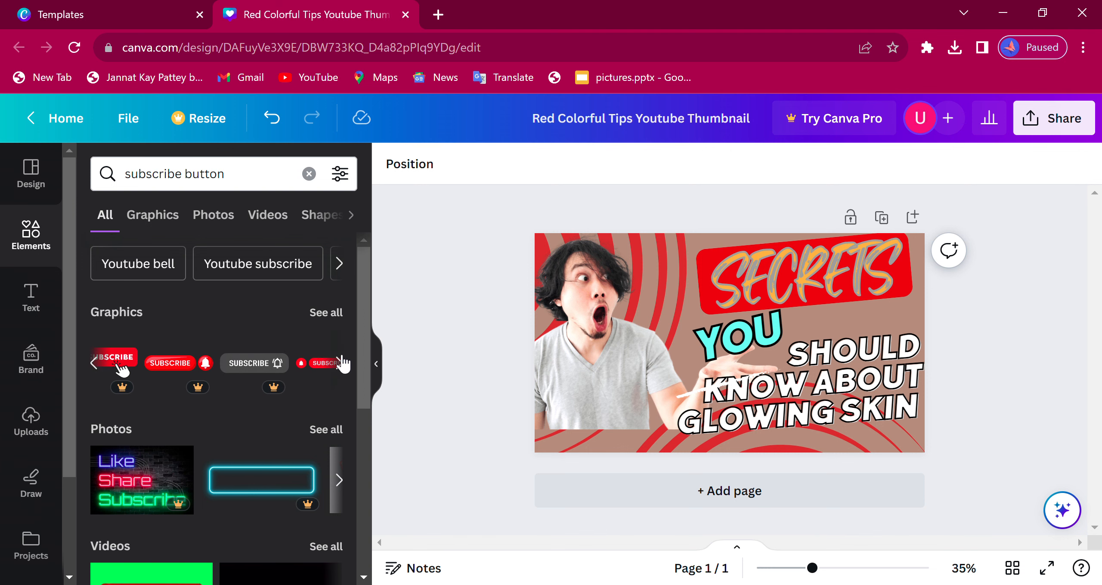
click(275, 360)
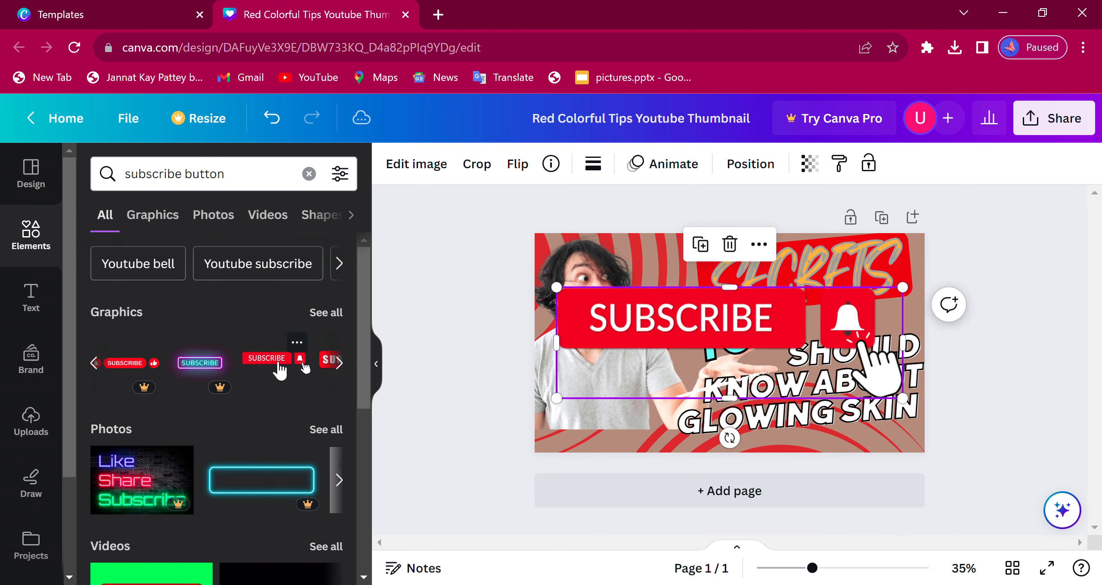
drag(557, 398, 638, 407)
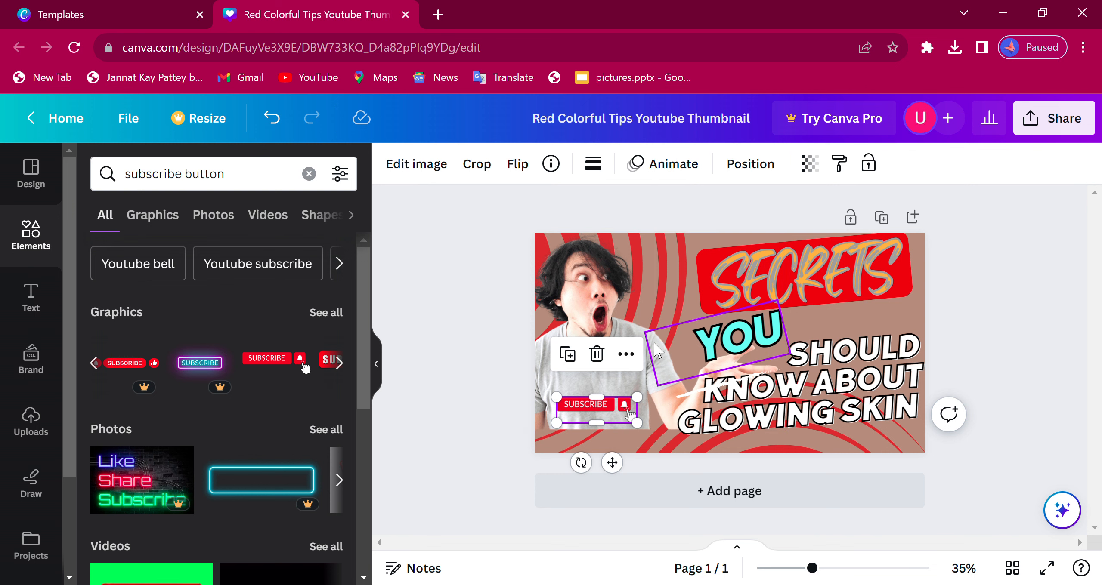
Shift the YOU text slightly right and move the man's photo down to the thumbnail's bottom edge
mouse_move(664, 357)
mouse_down()
mouse_move(664, 382)
mouse_move(675, 357)
mouse_up()
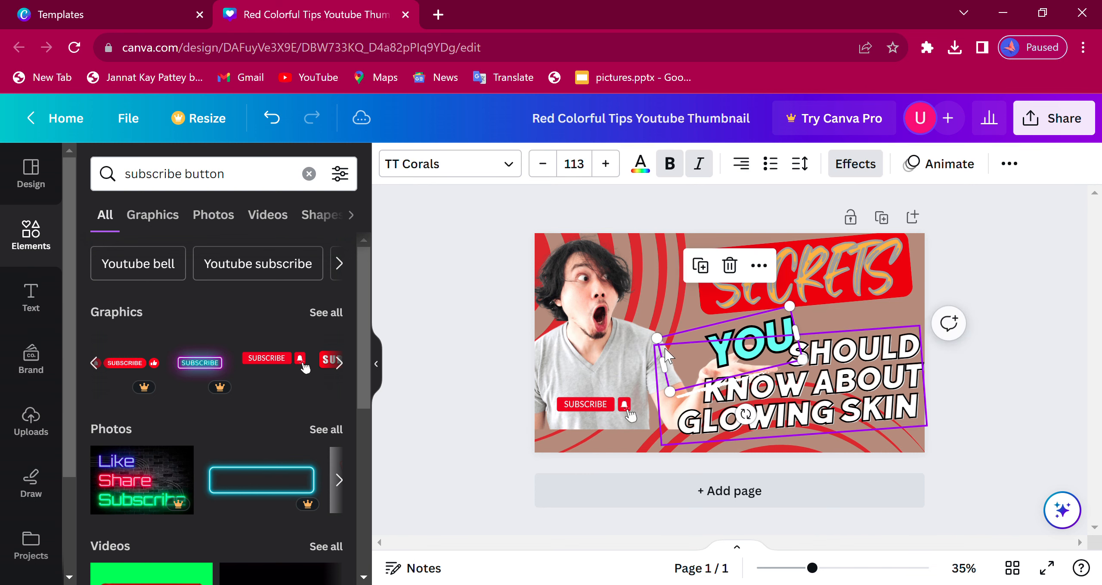
click(586, 342)
drag(585, 343, 591, 366)
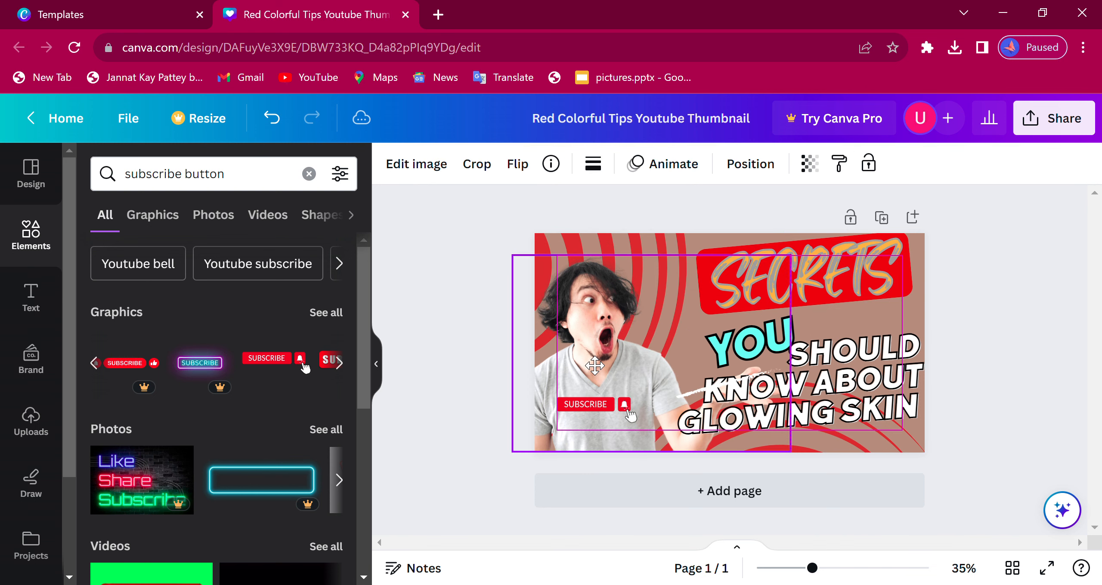
click(998, 297)
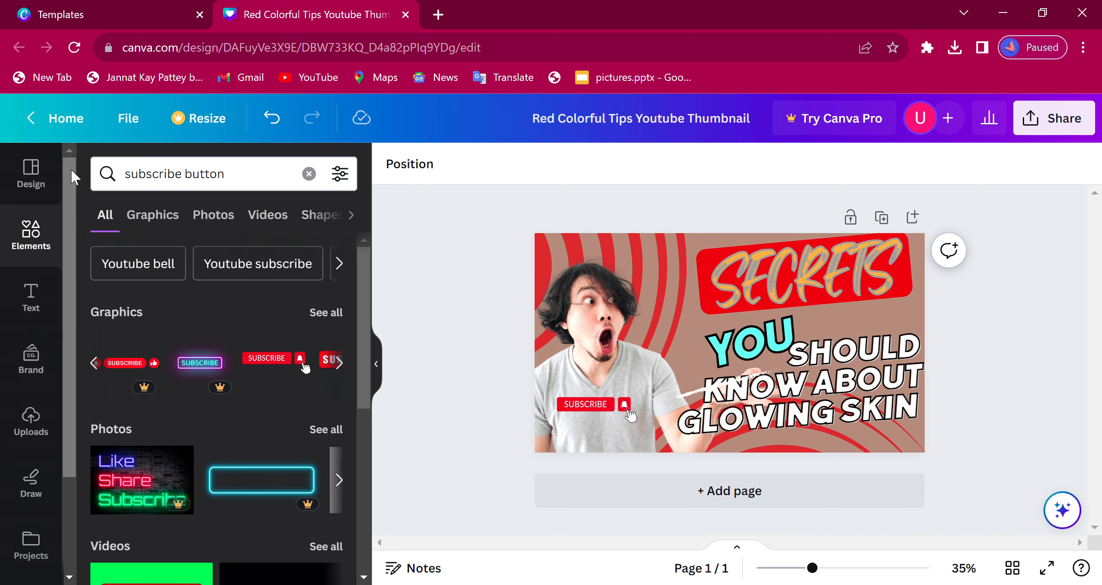
Add a circular frame, put the man's photo into it, and enlarge the frame over the thumbnail's upper-left area
click(309, 174)
drag(361, 283, 385, 524)
mouse_move(147, 444)
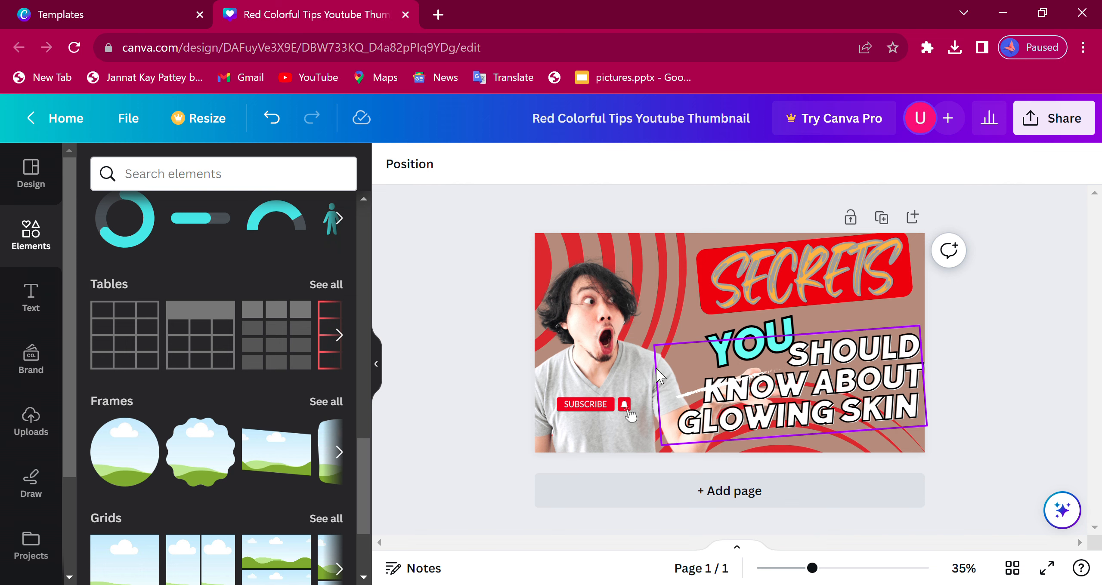
click(125, 452)
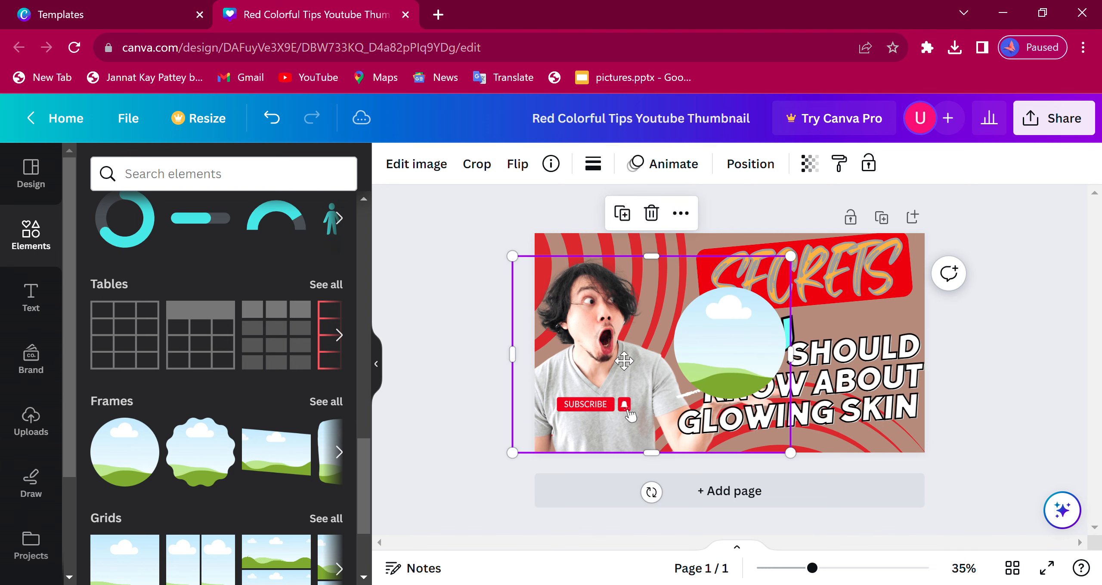
drag(584, 355, 597, 323)
click(722, 323)
drag(691, 267, 731, 205)
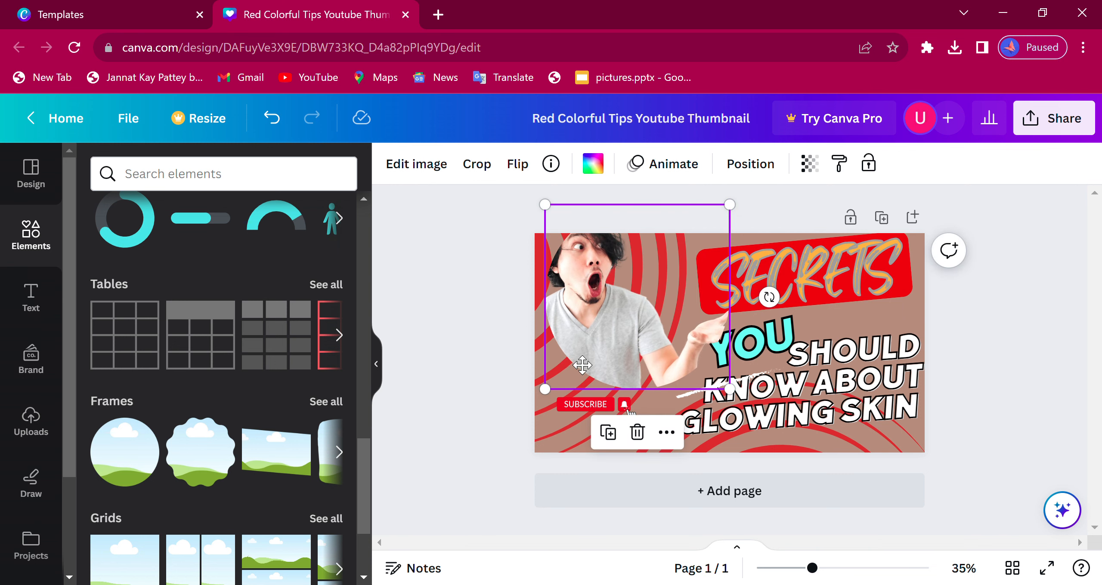
Align the circular-framed photo with the thumbnail's upper-left corner and move the SUBSCRIBE graphic just below the photo, near the lower-left corner
drag(581, 365, 576, 370)
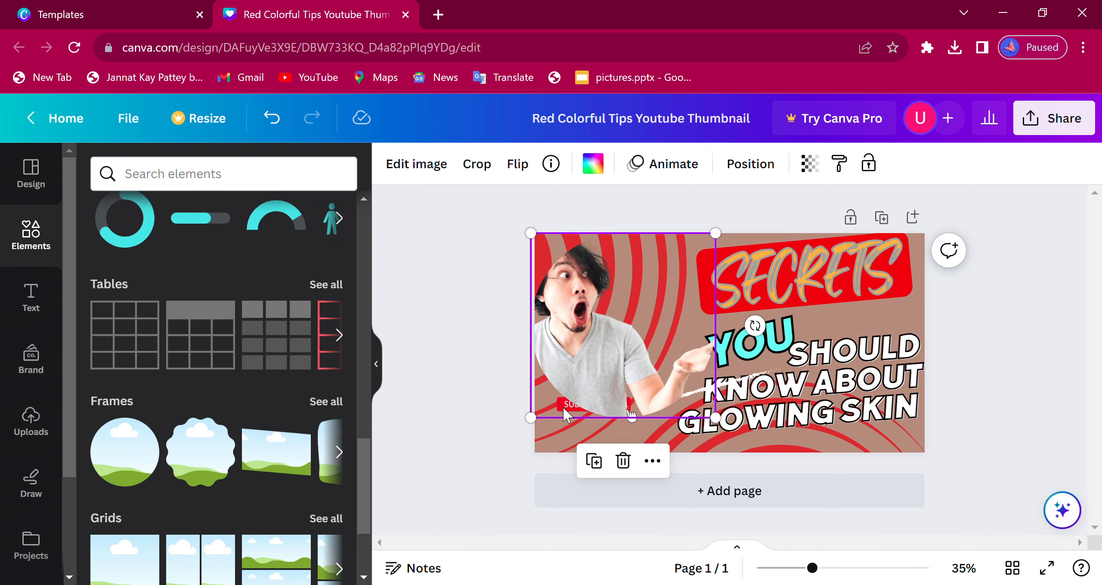
drag(566, 415, 573, 446)
click(570, 419)
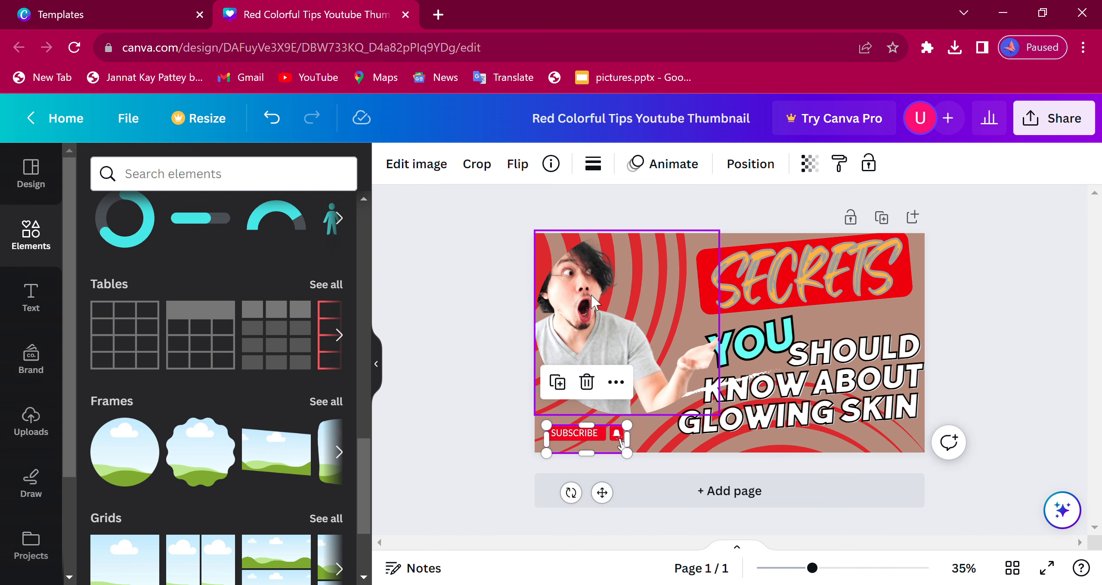
Try a slanted rectangular frame on the thumbnail and remove it
click(290, 467)
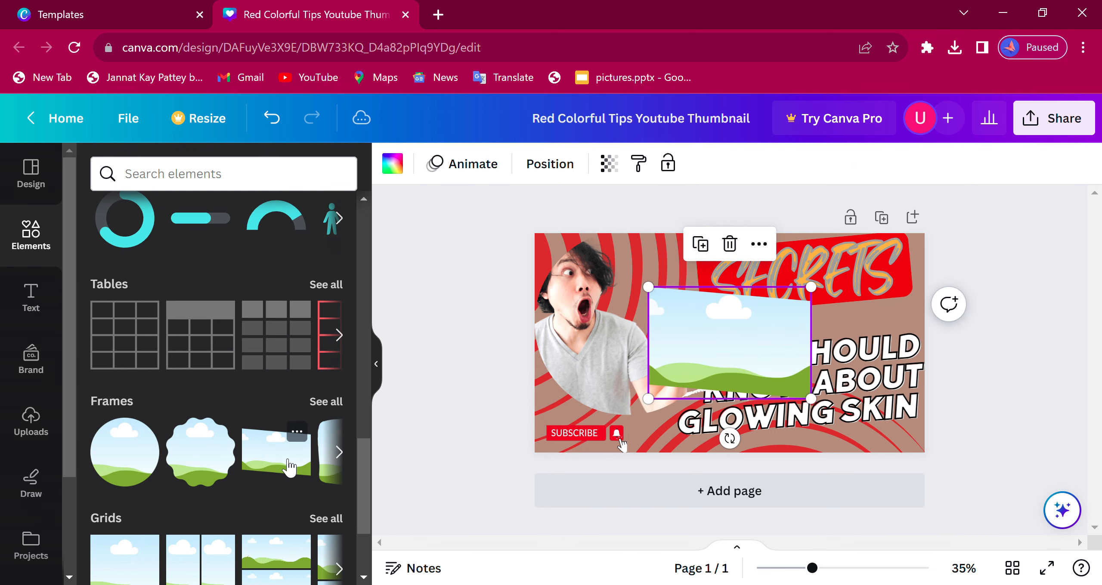
click(737, 242)
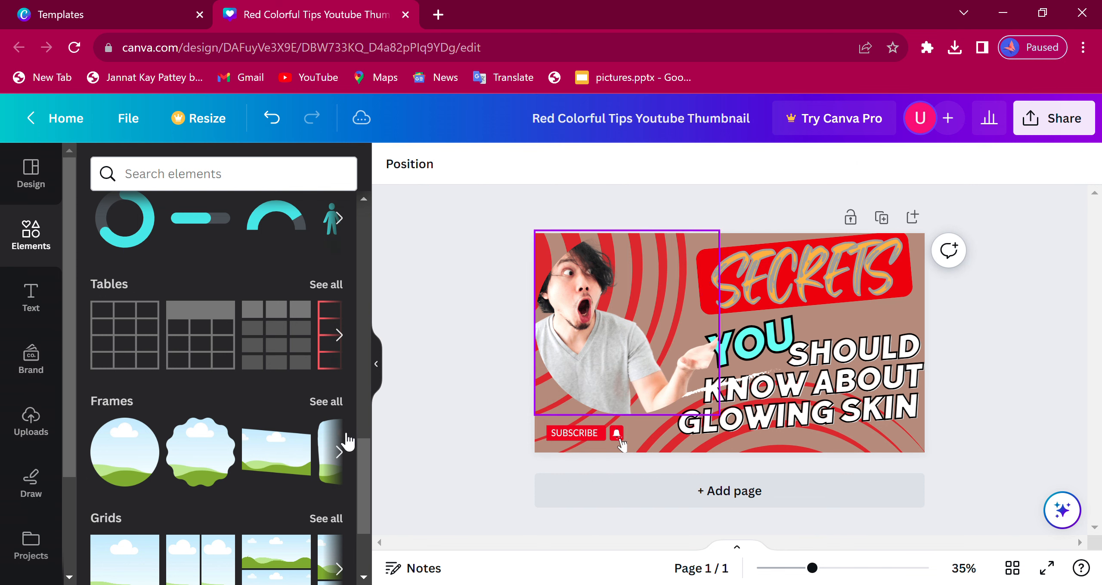
click(340, 456)
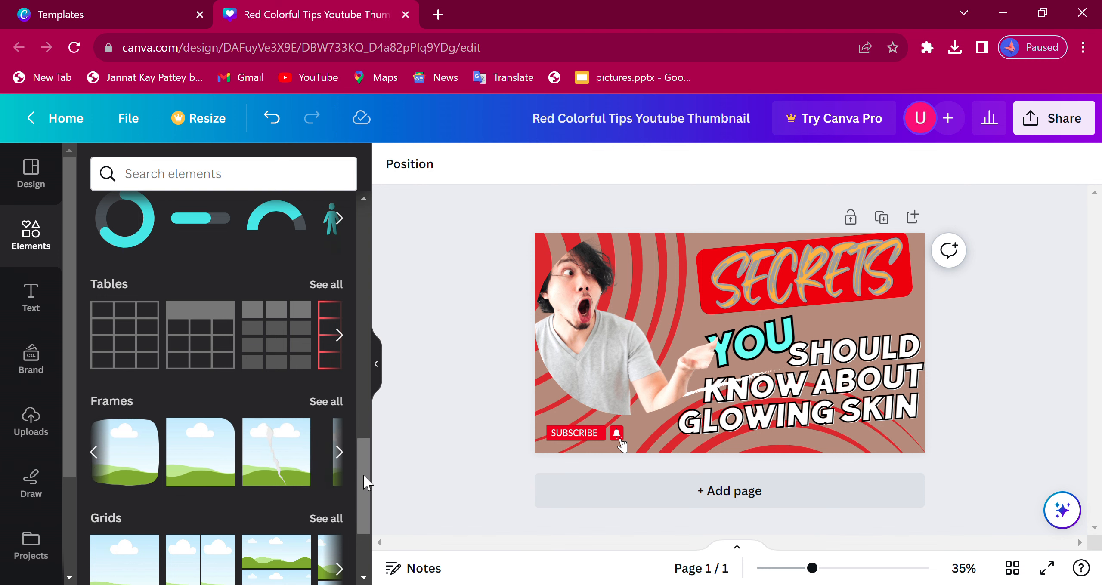
scroll(363, 475, down, 5)
scroll(361, 520, down, 5)
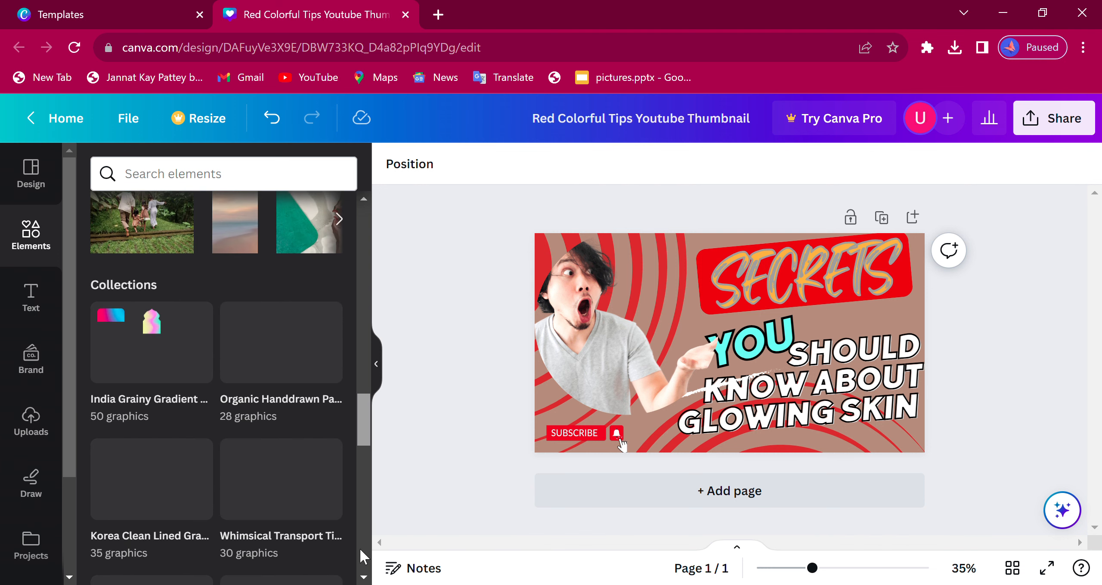
scroll(360, 555, down, 4)
drag(352, 574, 380, 267)
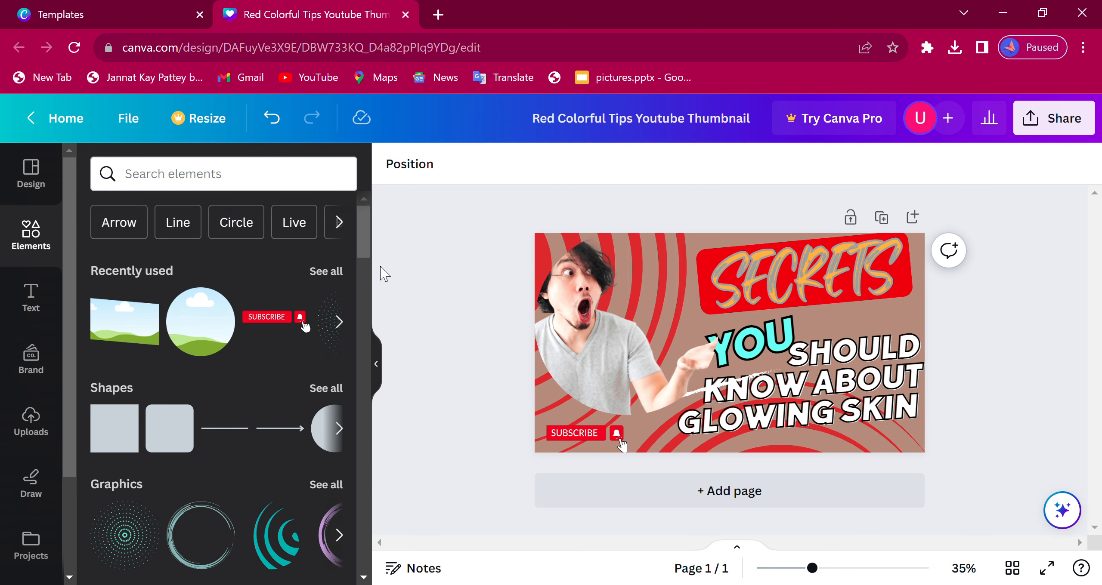
click(37, 305)
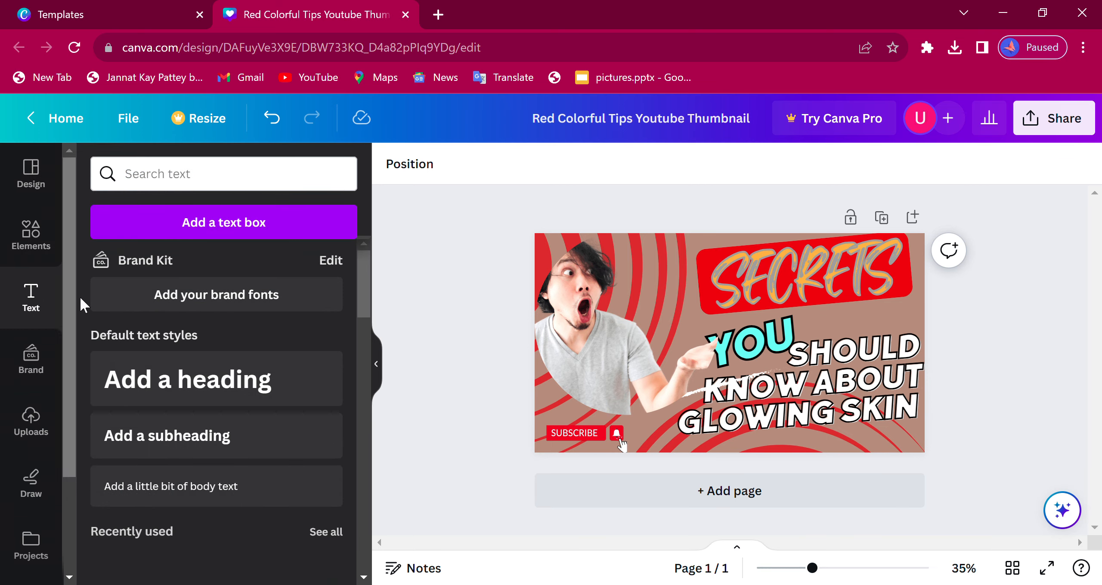